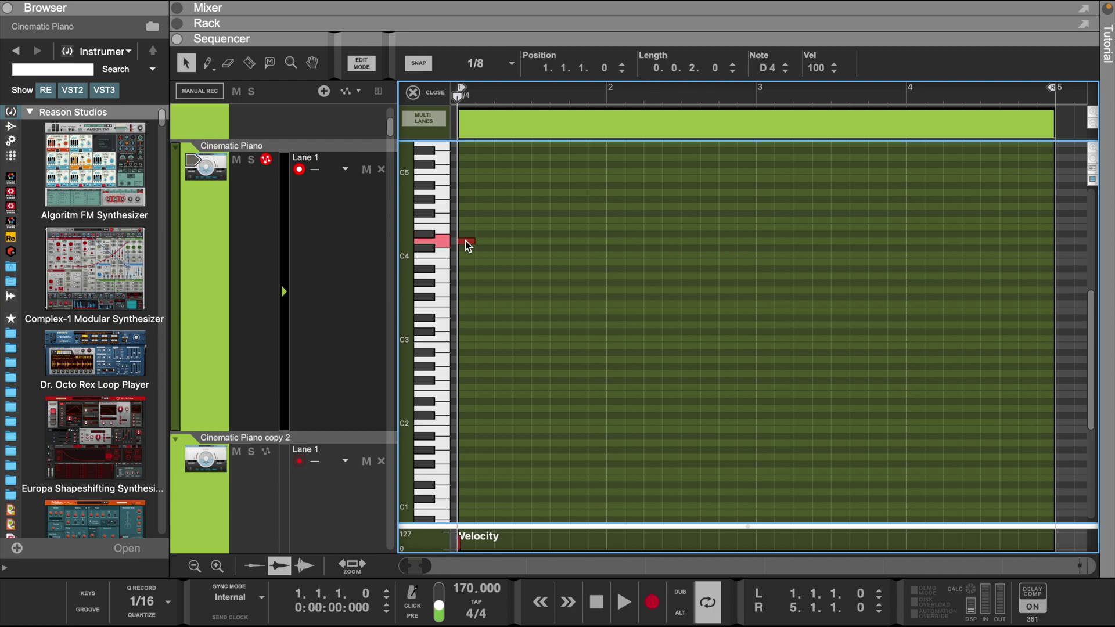
Draw the eight-note piano arpeggio in bar 1 and audition it.
click(486, 185)
key(space)
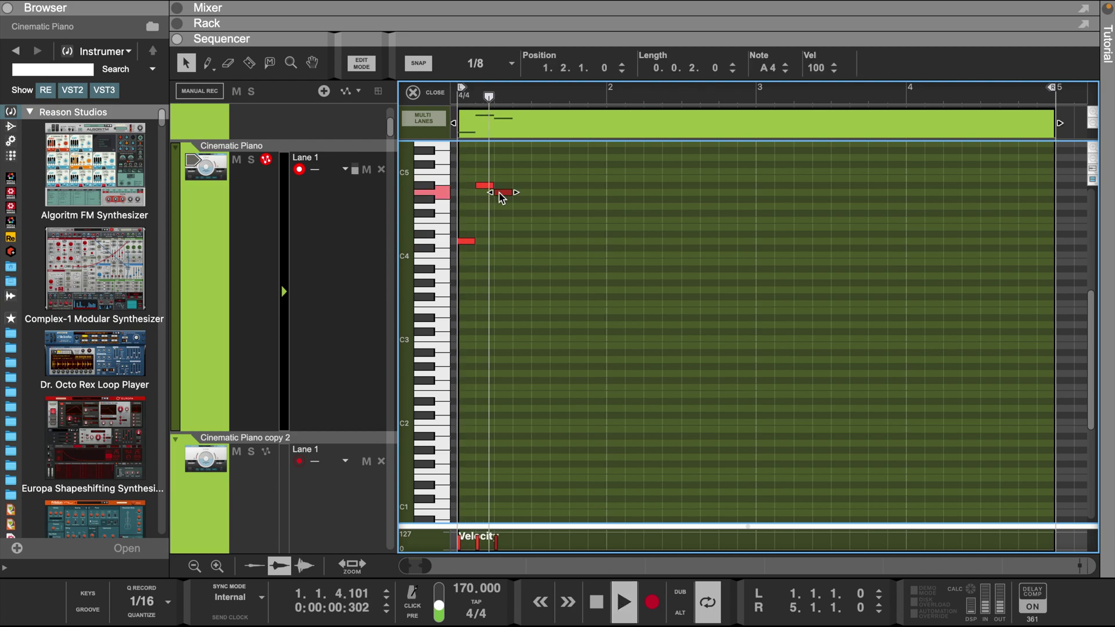
key(d)
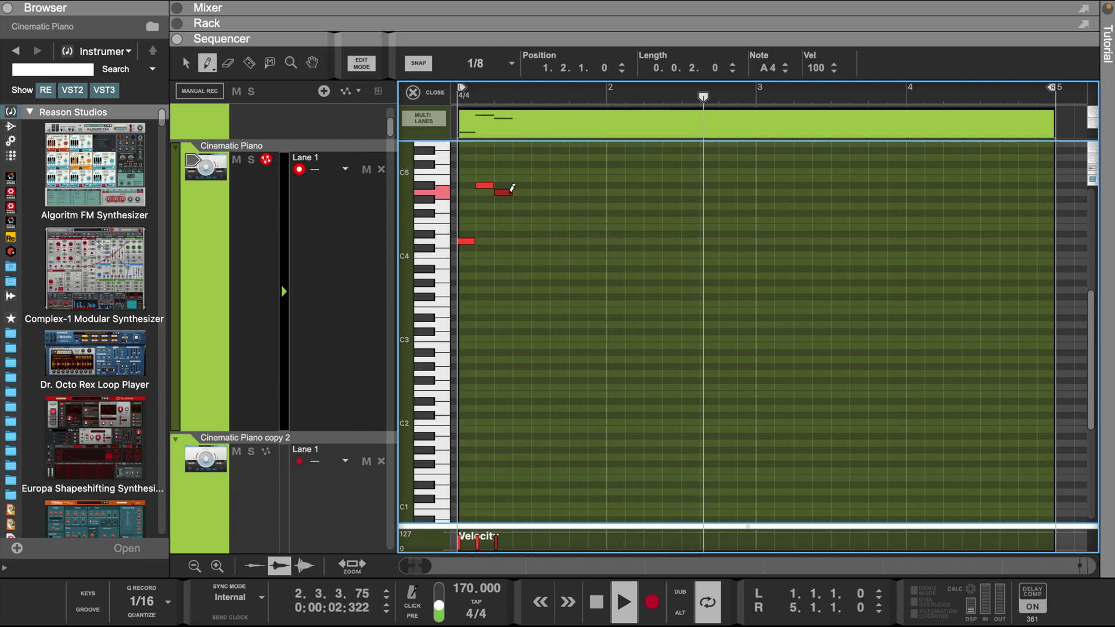
key(space)
key(space)
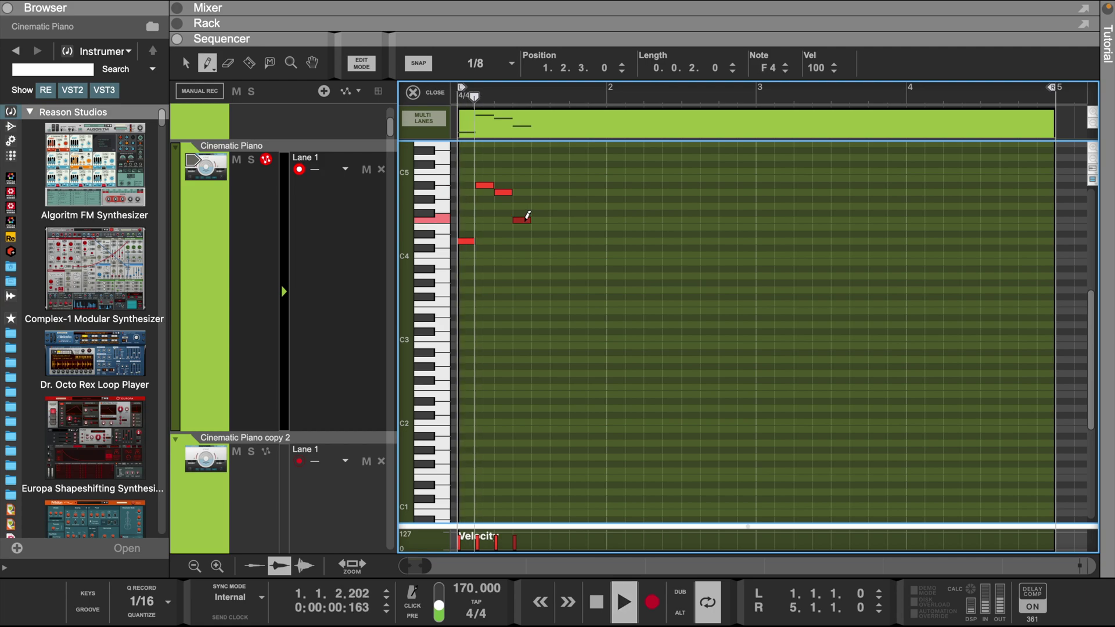
key(space)
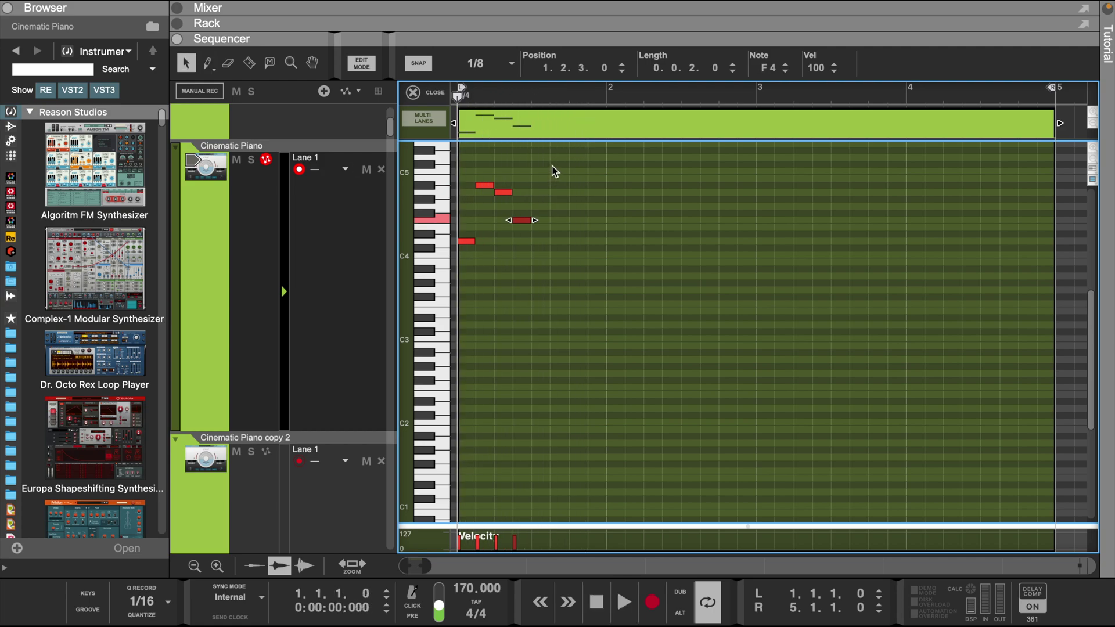
drag(463, 260, 459, 264)
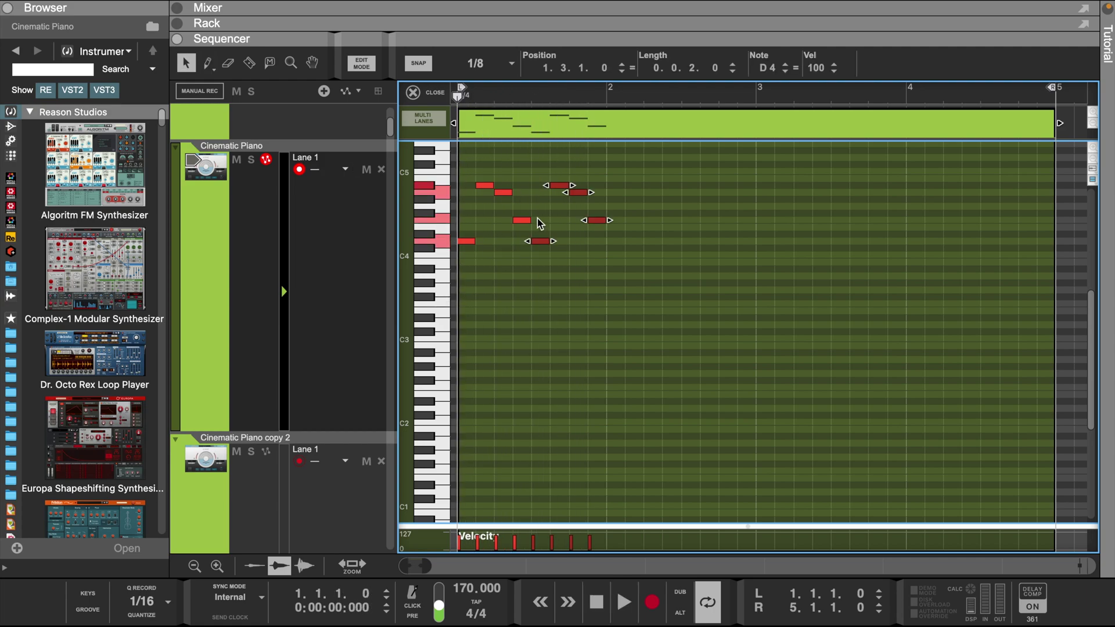
click(543, 242)
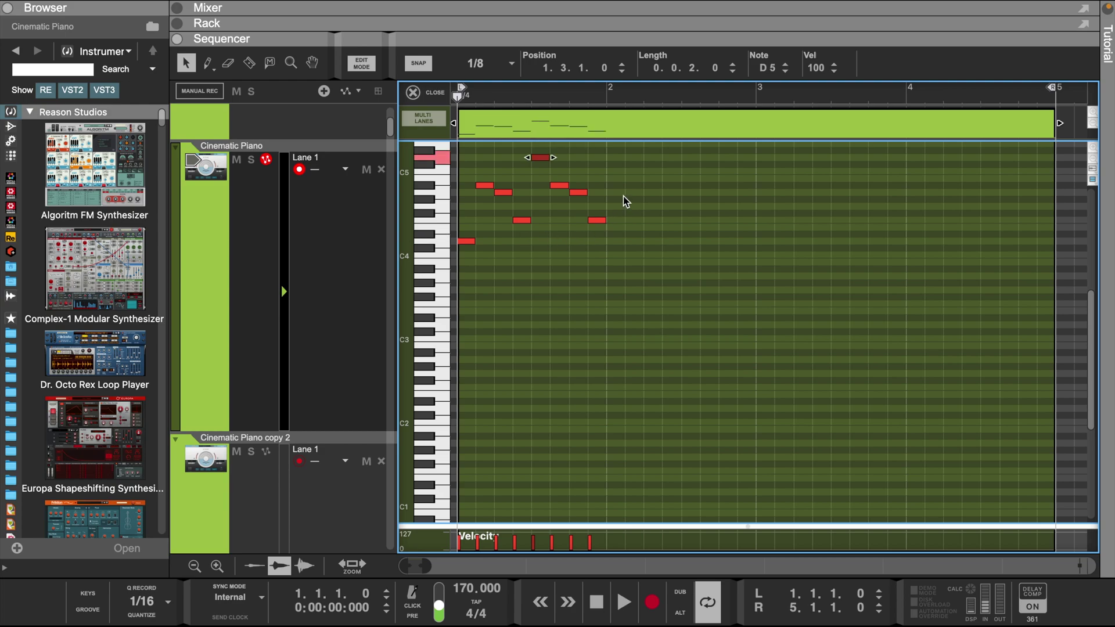
key(space)
scroll(640, 168, up, 2)
key(space)
Duplicate the bar 1 arpeggio into bars 2, 3 and 4.
drag(642, 167, 396, 361)
key(ctrl+d)
key(ctrl+d)
key(ctrl+d)
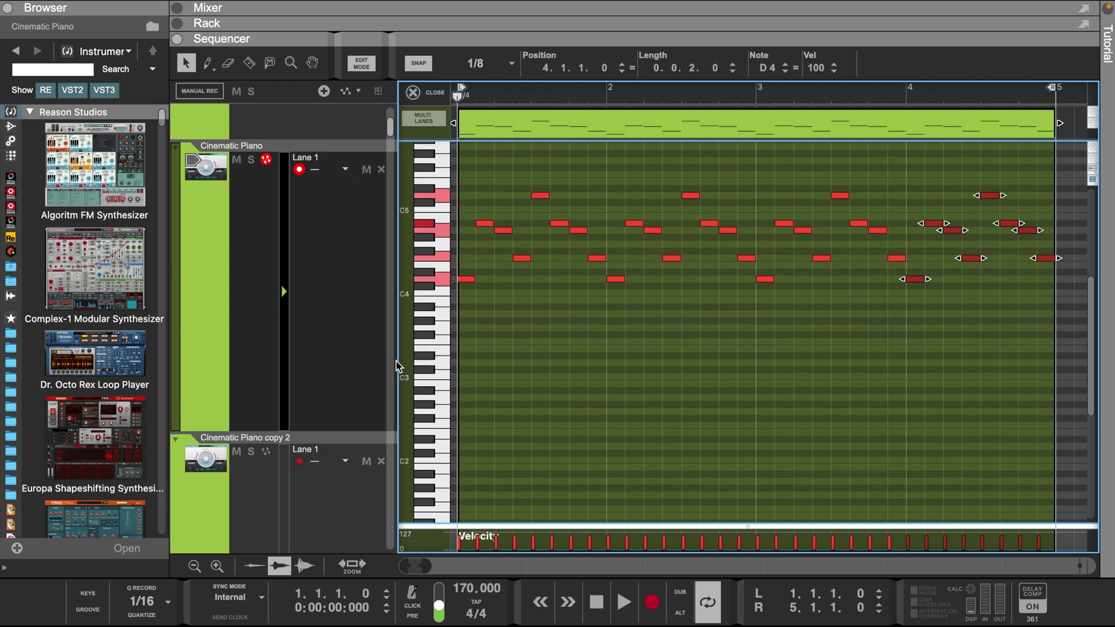
key(space)
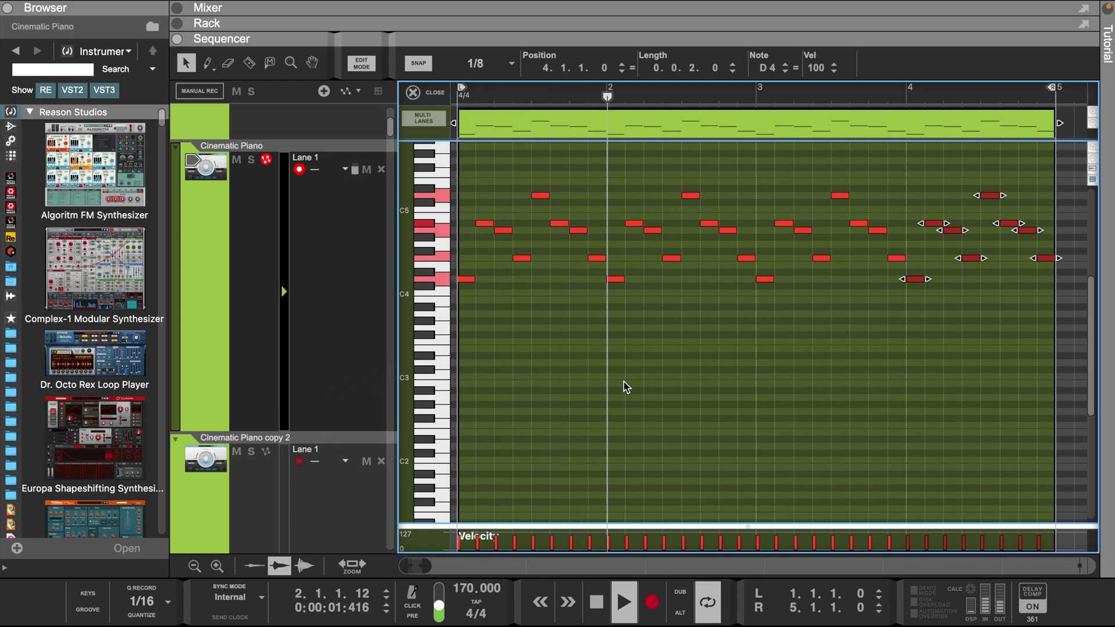
key(space)
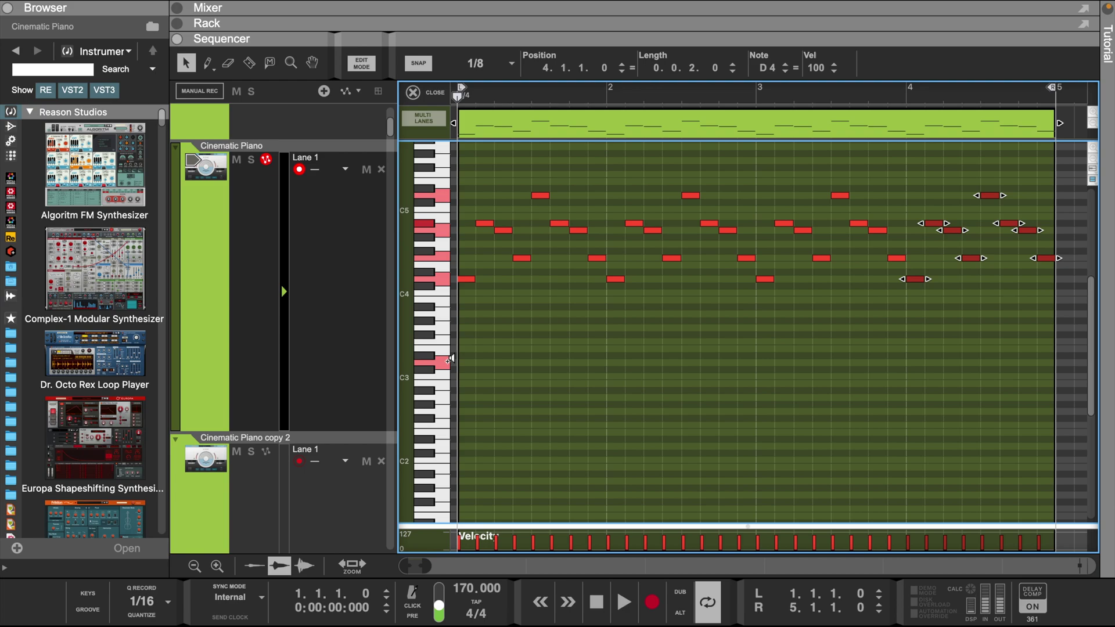
Add a descending line of sustained D3, A#3, A3, F3 and E3 notes under the arpeggio.
double_click(465, 364)
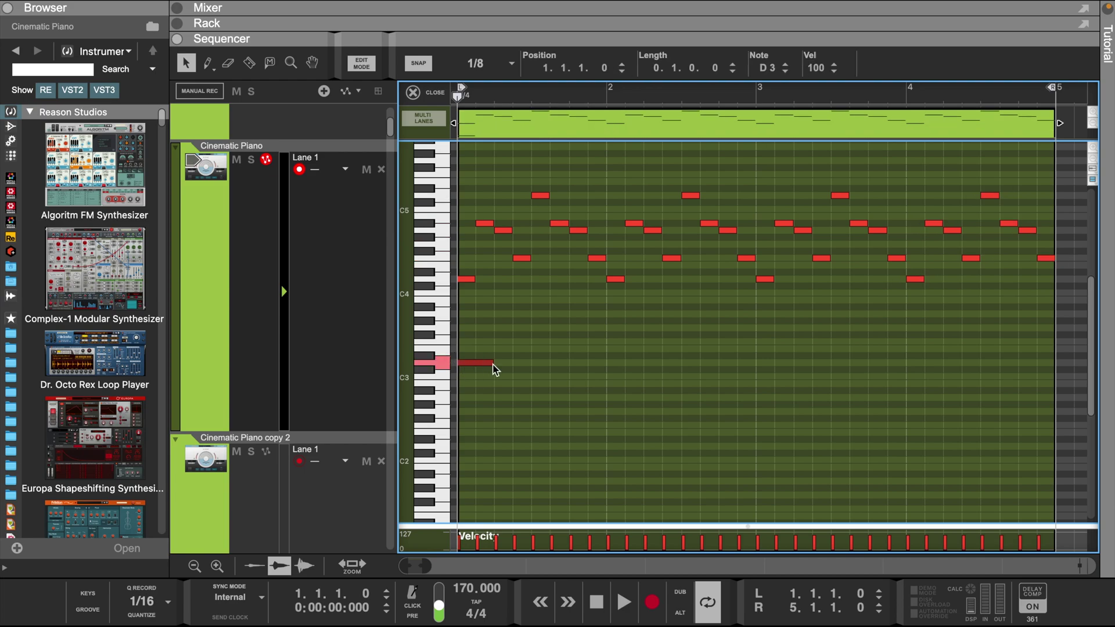
drag(603, 368, 604, 367)
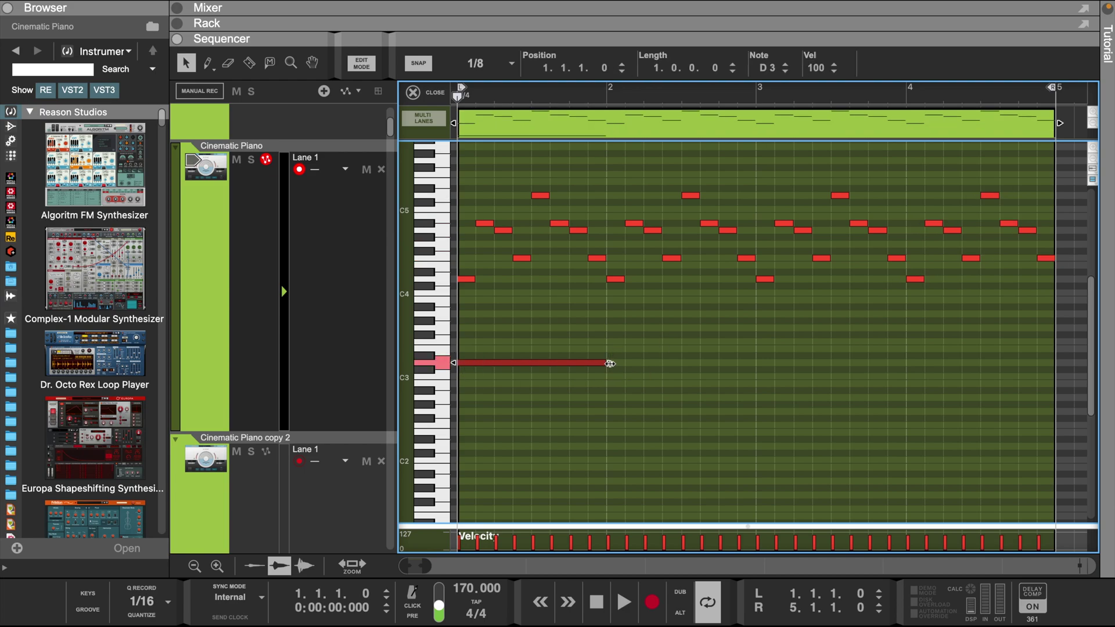
click(690, 308)
drag(705, 308, 908, 313)
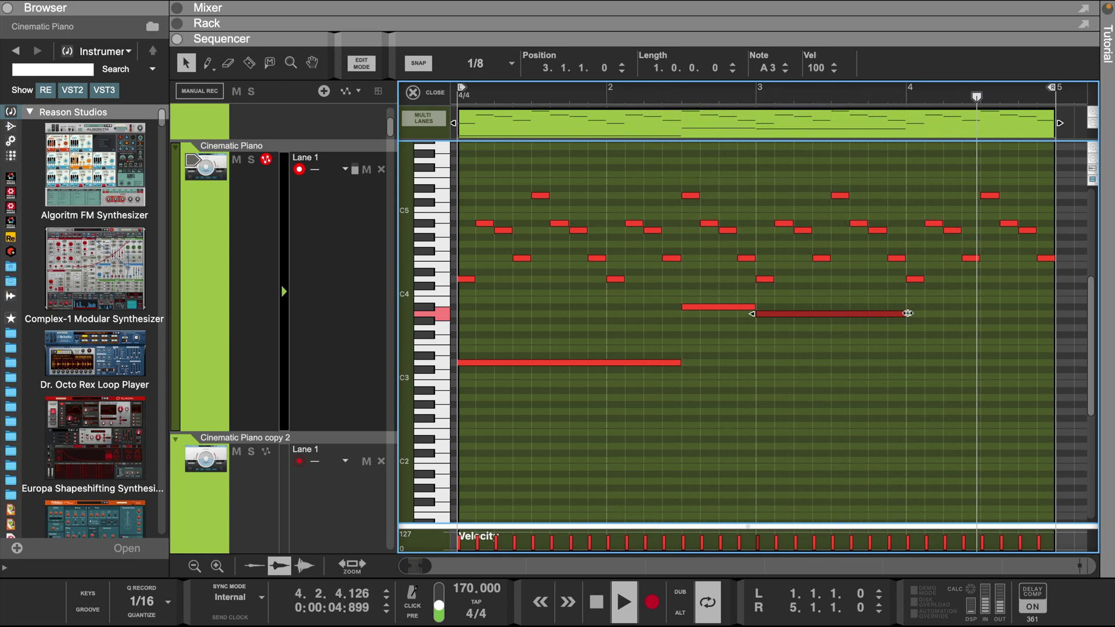
click(911, 341)
drag(929, 342, 1013, 347)
click(980, 342)
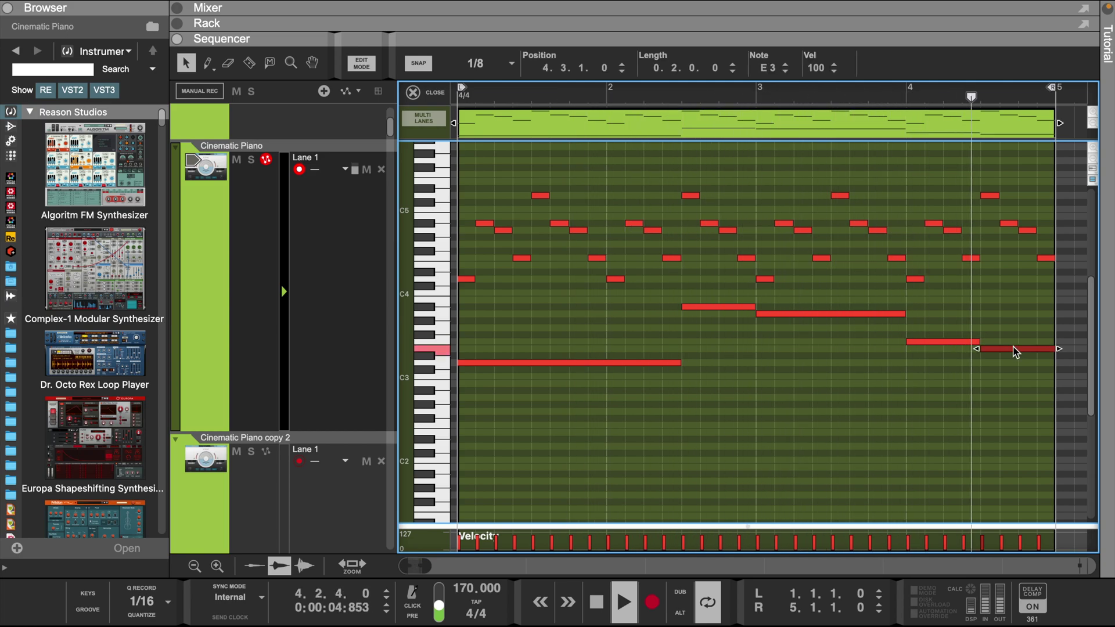
Copy the long low note down to D2 and lengthen it to two bars.
scroll(665, 413, down, 3)
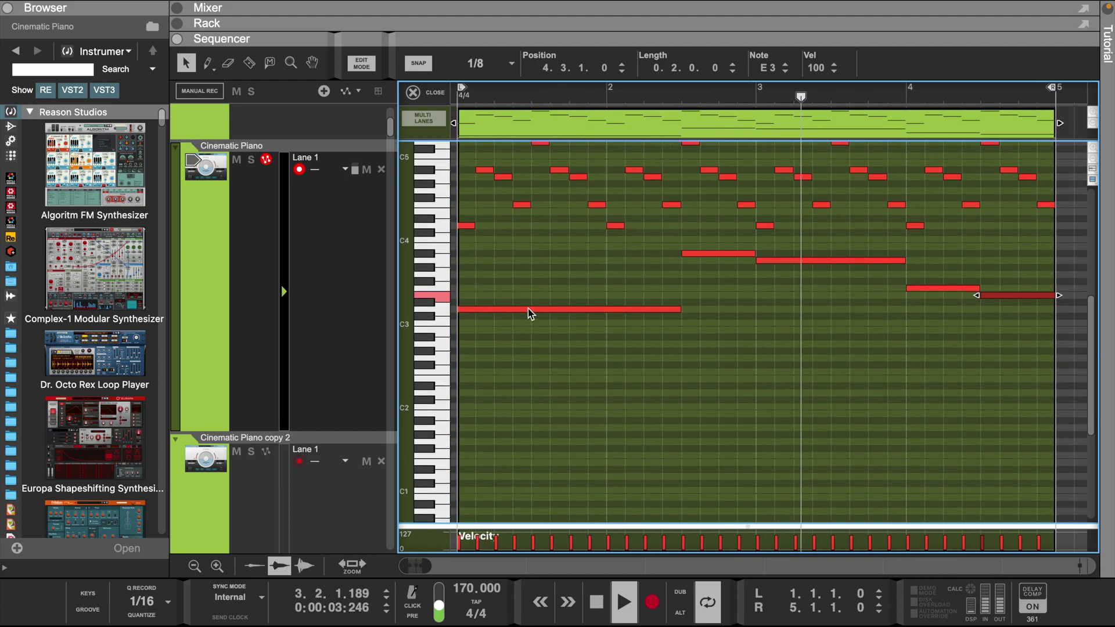
drag(528, 308, 527, 402)
drag(685, 394, 755, 394)
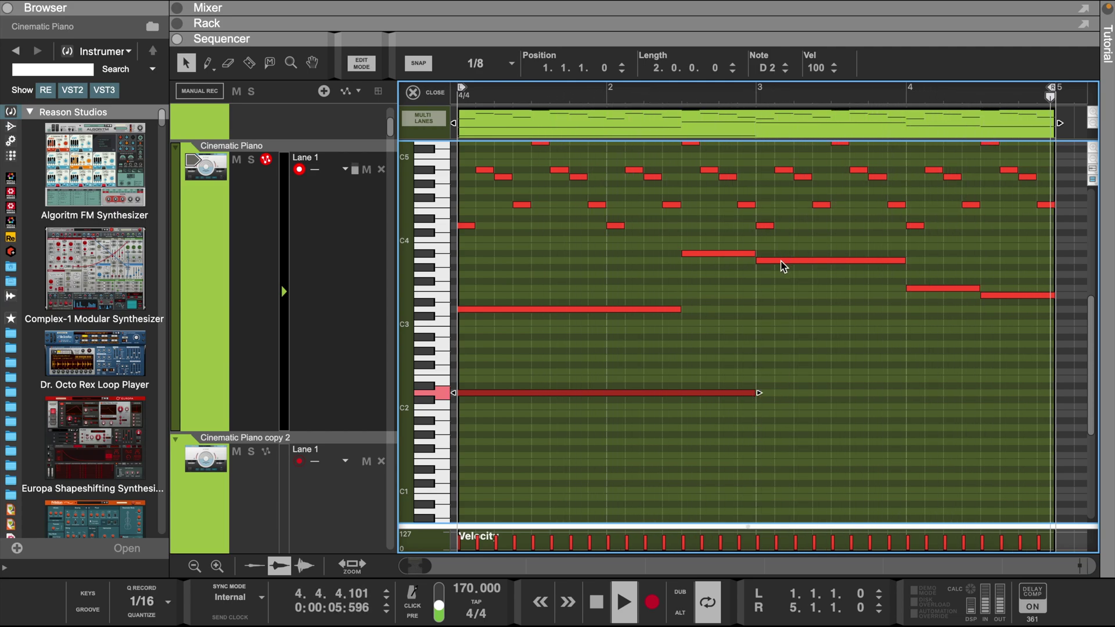
Add A#1 and A1 bass notes in bars 3–4, then double the three bass notes an octave lower.
drag(779, 260, 779, 419)
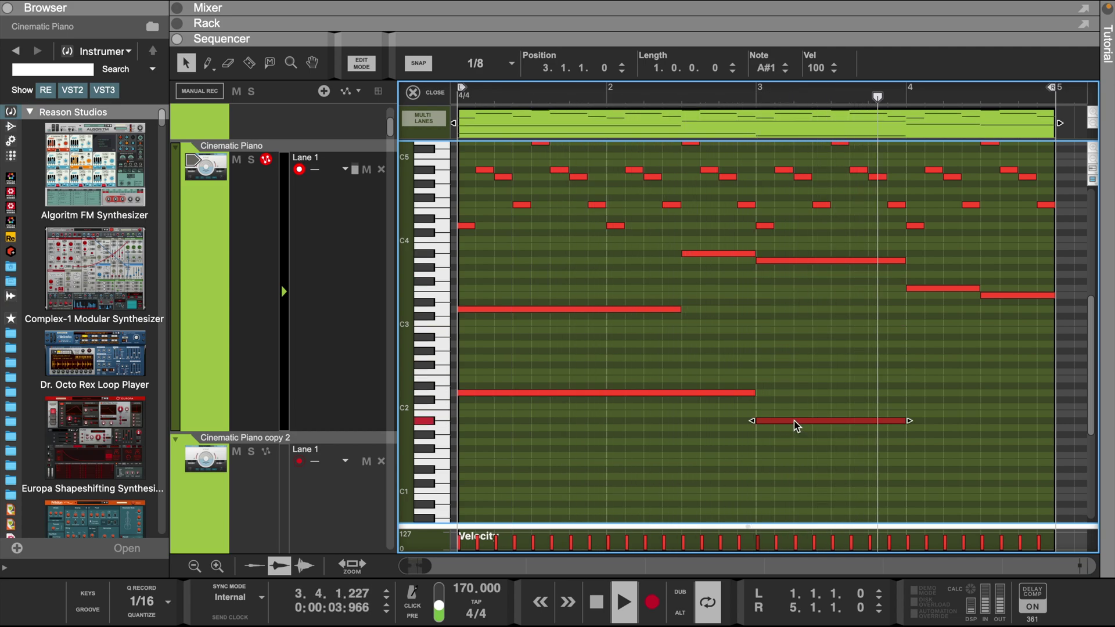
drag(795, 426, 955, 434)
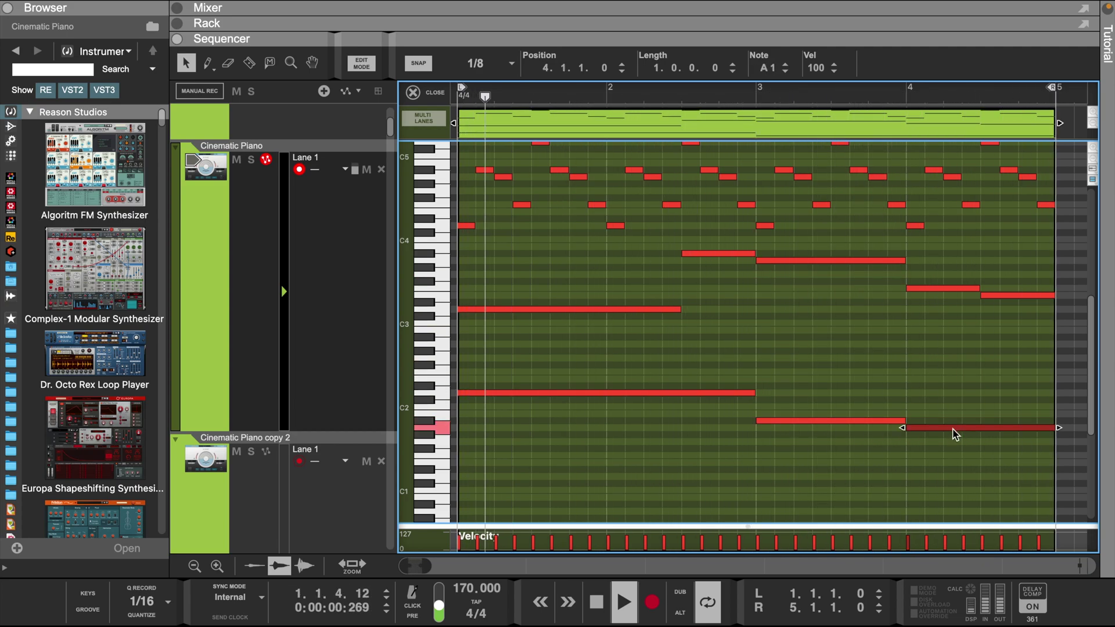
scroll(598, 399, down, 4)
drag(504, 255, 933, 366)
drag(500, 278, 472, 362)
click(563, 404)
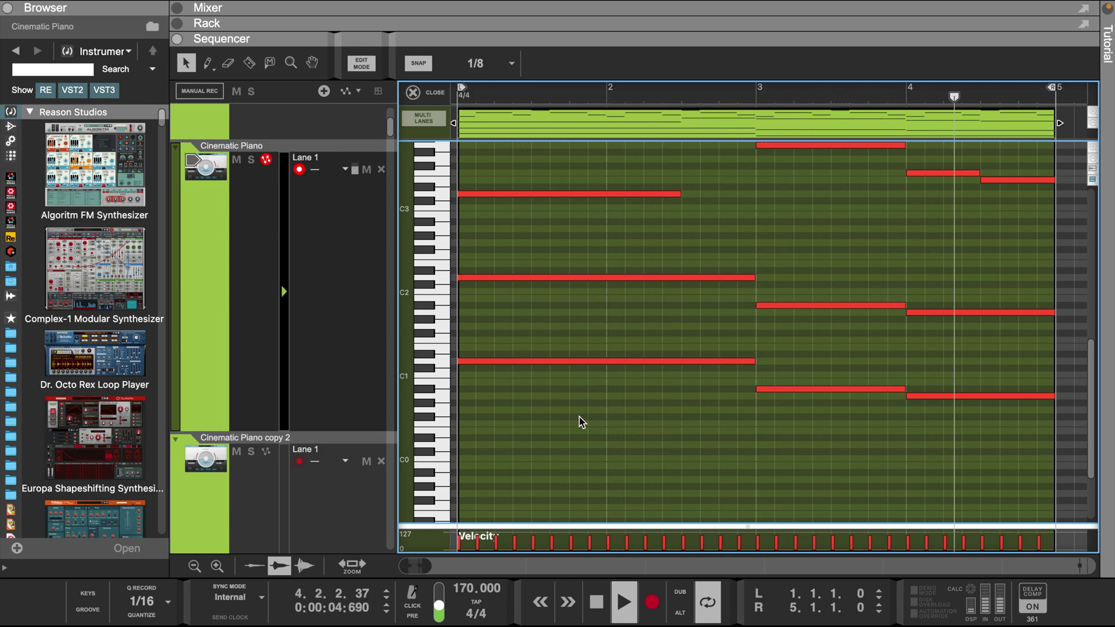
Enlarge the rack above the note editor, stop playback and return to the arrangement.
scroll(580, 417, up, 5)
scroll(579, 417, up, 10)
scroll(580, 417, down, 6)
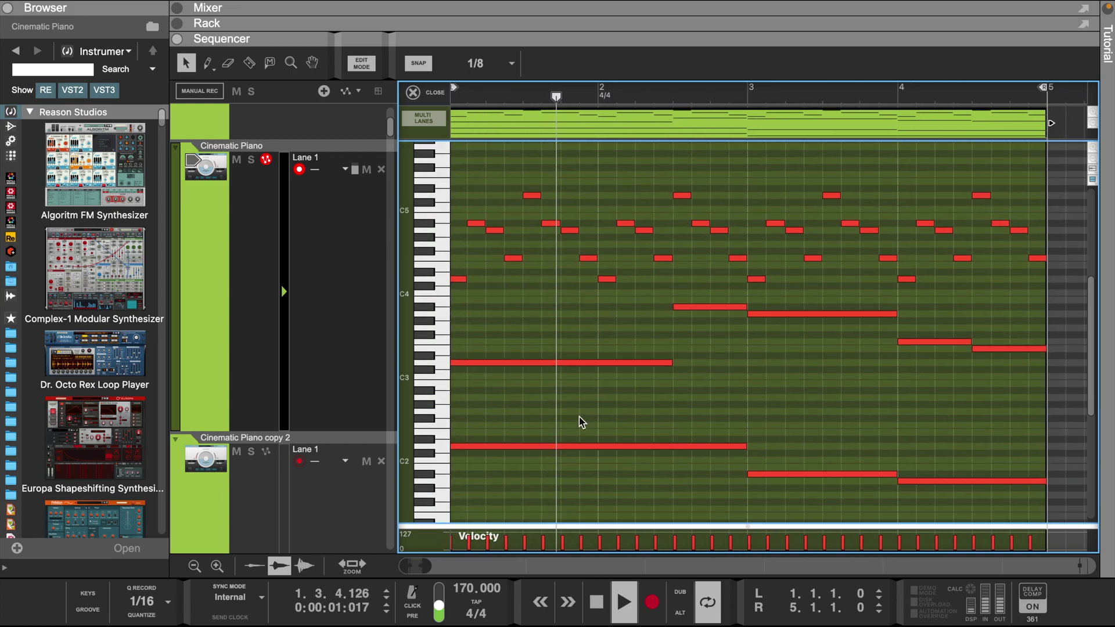
scroll(579, 417, down, 2)
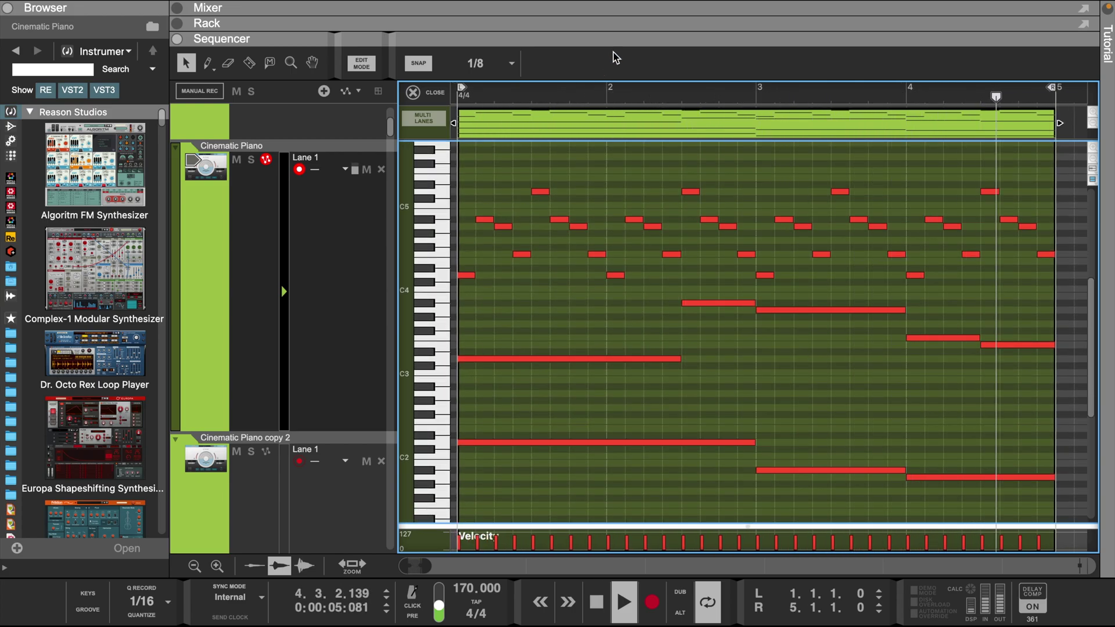
mouse_move(620, 37)
mouse_down()
mouse_move(632, 311)
mouse_move(631, 35)
mouse_up()
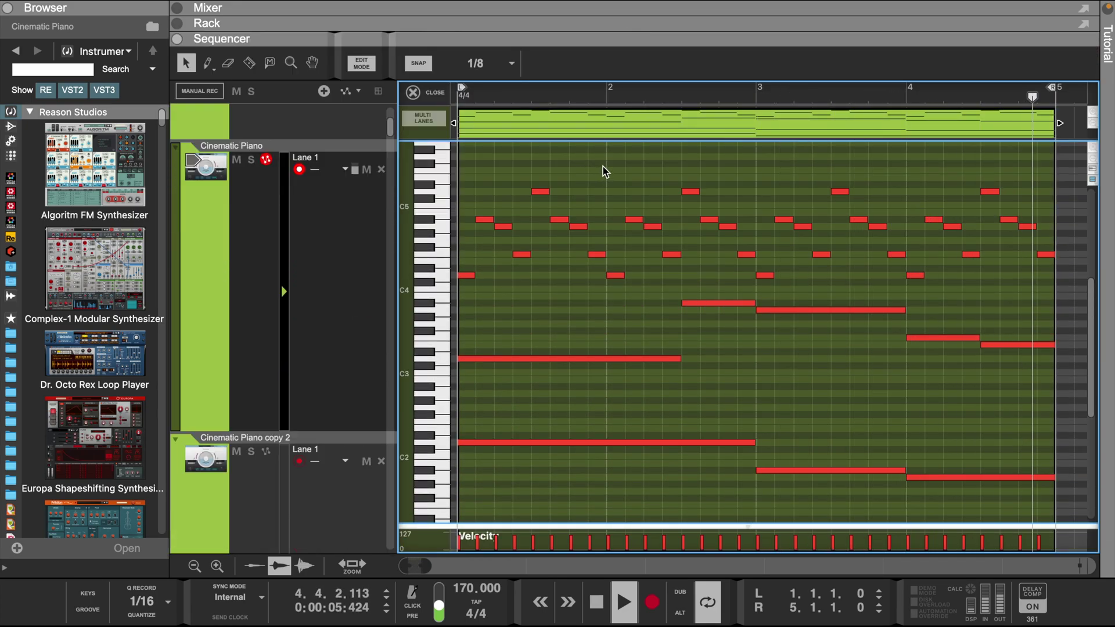
key(space)
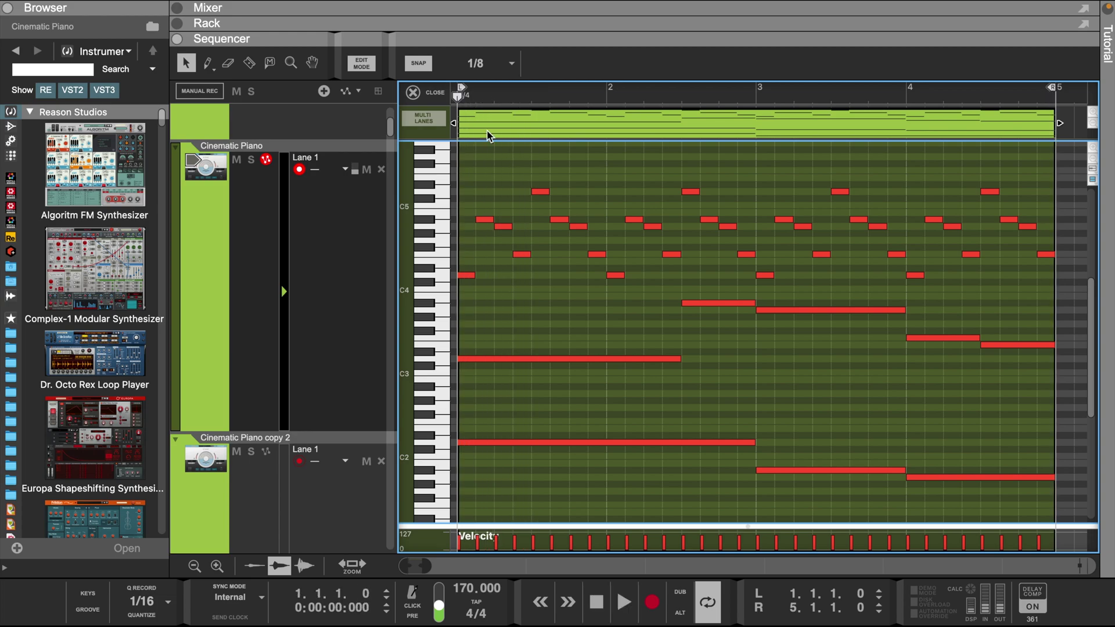
click(431, 93)
Bounce the piano clip in place to a new audio track and play it through Sweeper and Portal 2.
right_click(597, 315)
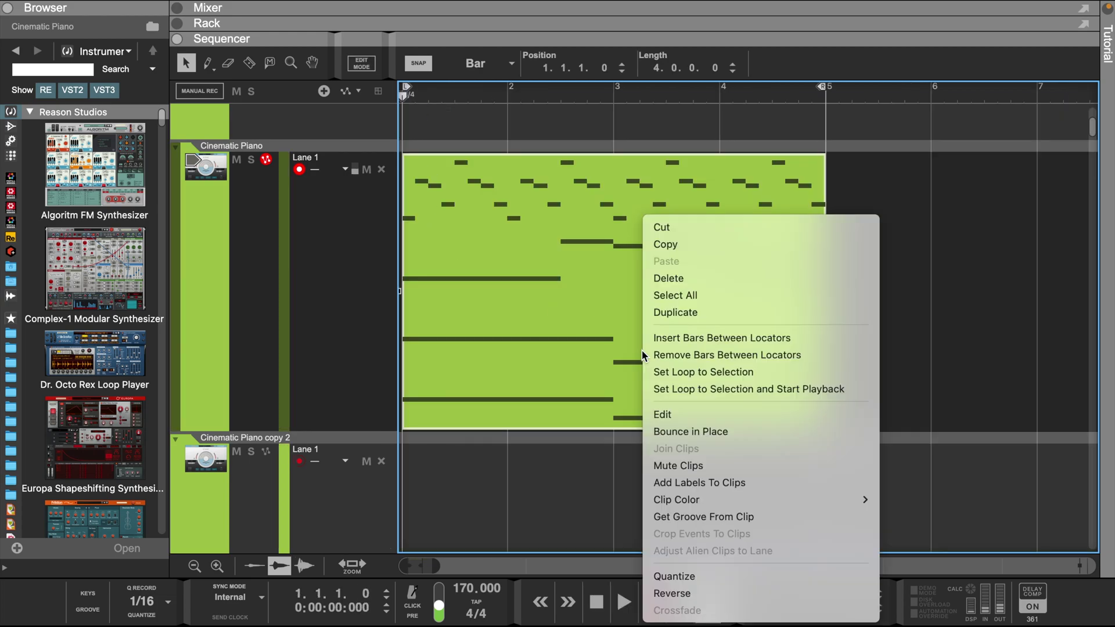
click(674, 428)
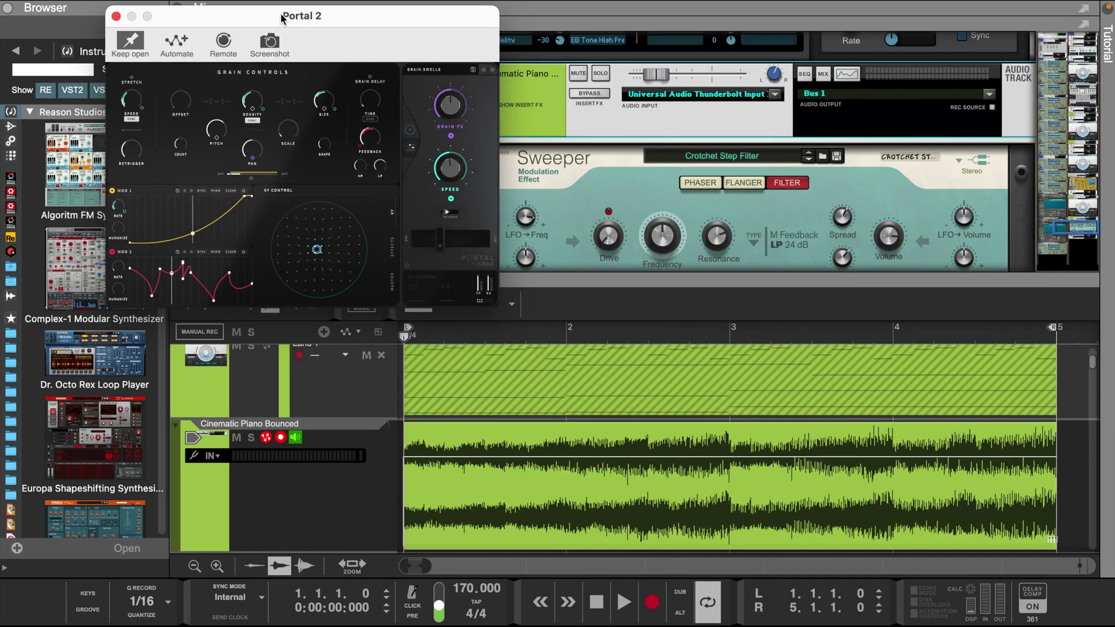
drag(229, 18, 211, 32)
key(space)
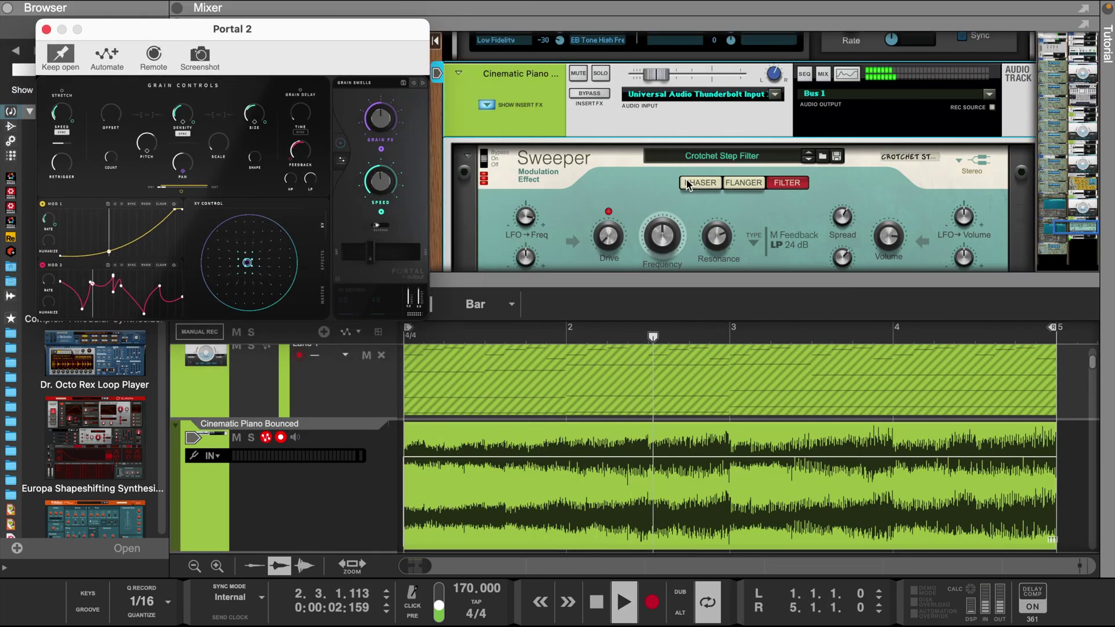
Inspect the bounced piano track's spectrum analysis, then close it.
scroll(687, 183, down, 8)
scroll(686, 180, down, 4)
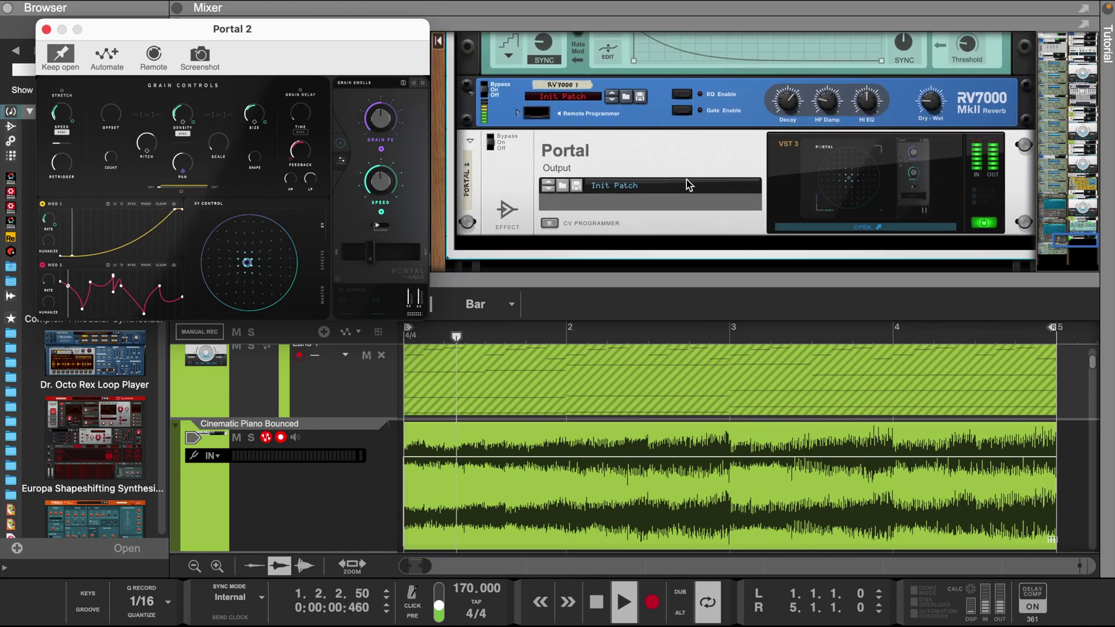
scroll(686, 179, up, 5)
scroll(685, 179, up, 6)
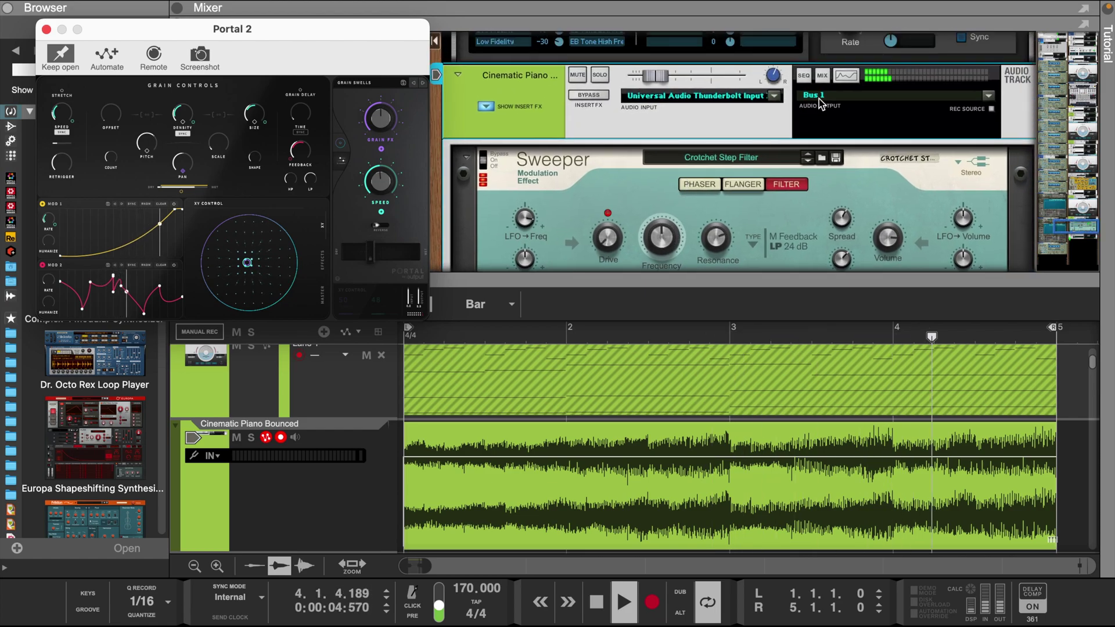
click(845, 75)
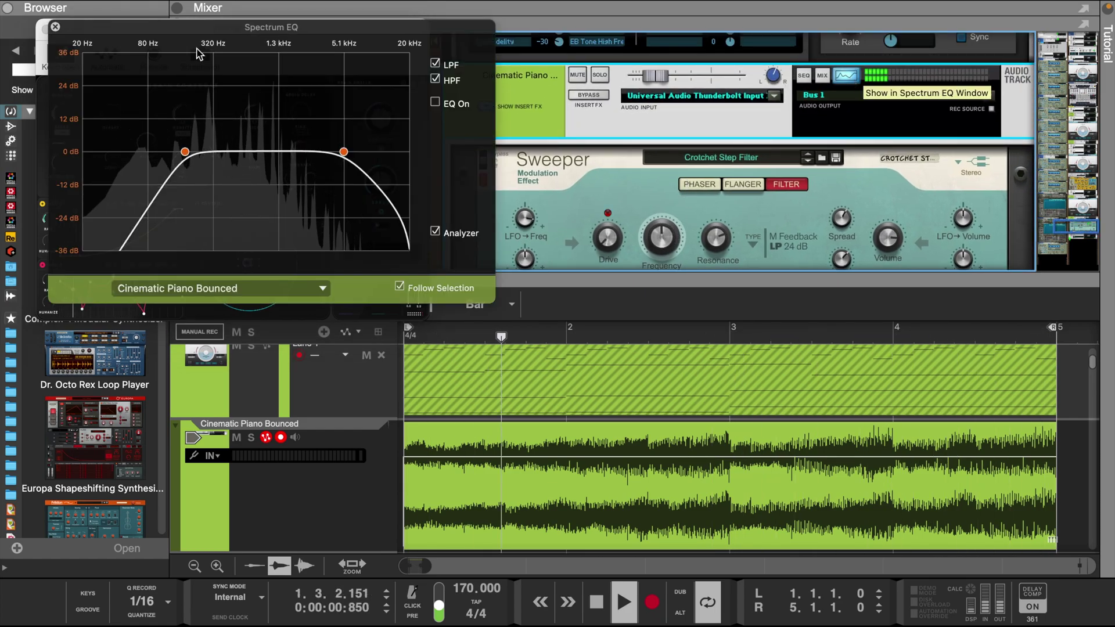
drag(106, 26, 647, 25)
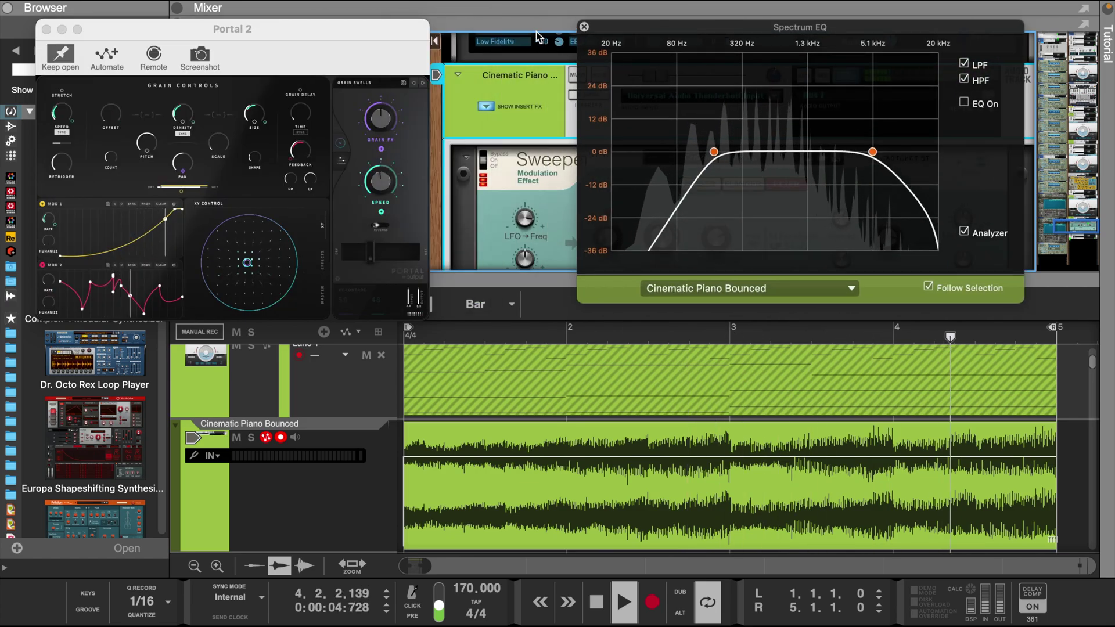
click(584, 27)
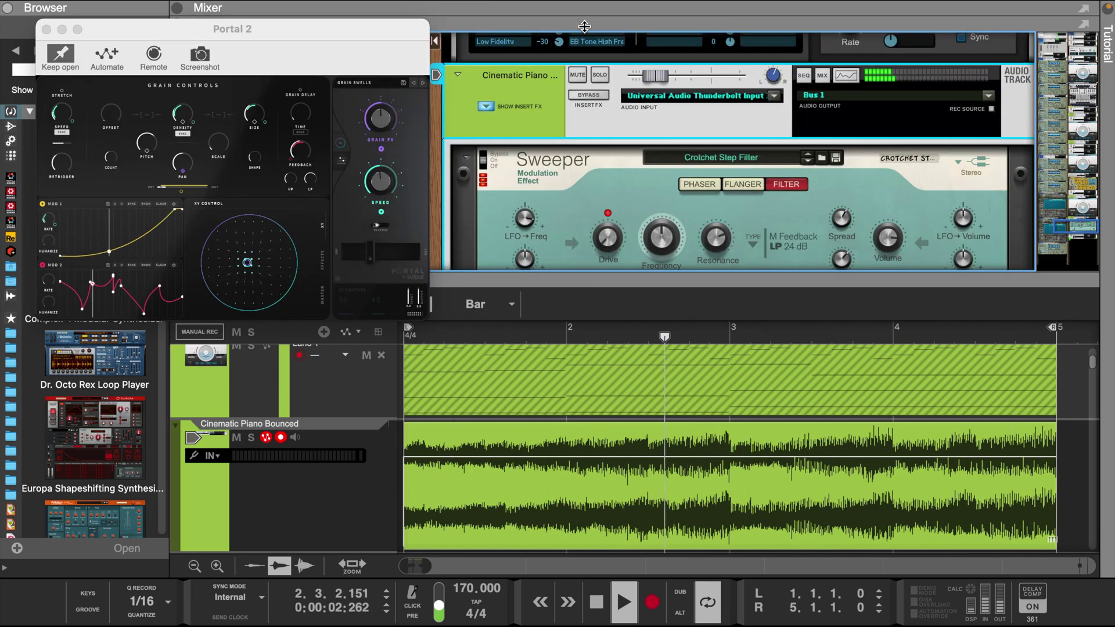
Show Portal 2's XY view and draw the first long notes, shortening D5 to one bar.
click(341, 163)
click(340, 142)
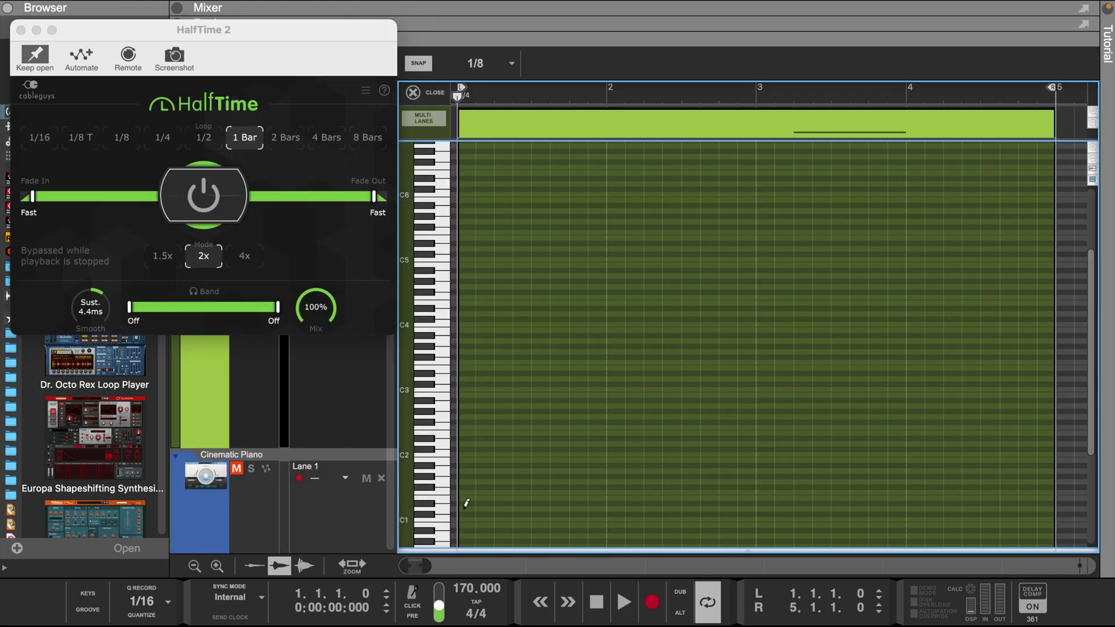
mouse_move(462, 508)
mouse_down()
mouse_move(619, 509)
mouse_move(561, 449)
mouse_move(565, 184)
mouse_move(617, 250)
mouse_move(599, 250)
mouse_up()
drag(797, 255, 642, 262)
Duplicate the D5 and D6 notes into the following bars and audition the part.
key(super+d)
key(space)
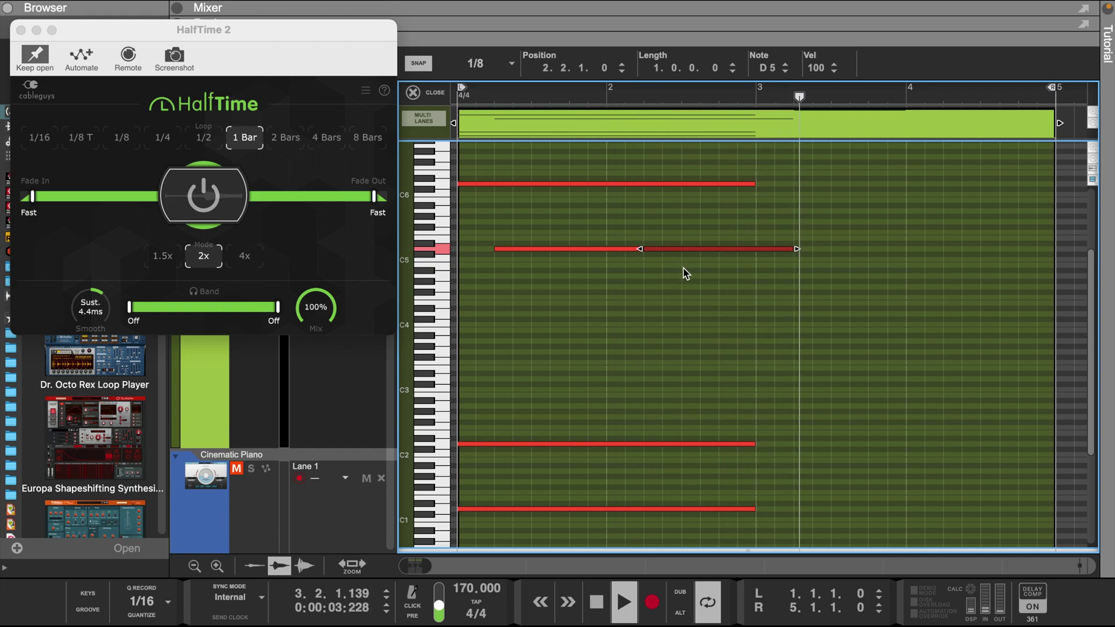
key(space)
click(802, 186)
click(709, 184)
key(super+d)
Add an A#1 bass note in bar 3, copy it lower into bar 4, and close HalfTime 2.
click(763, 466)
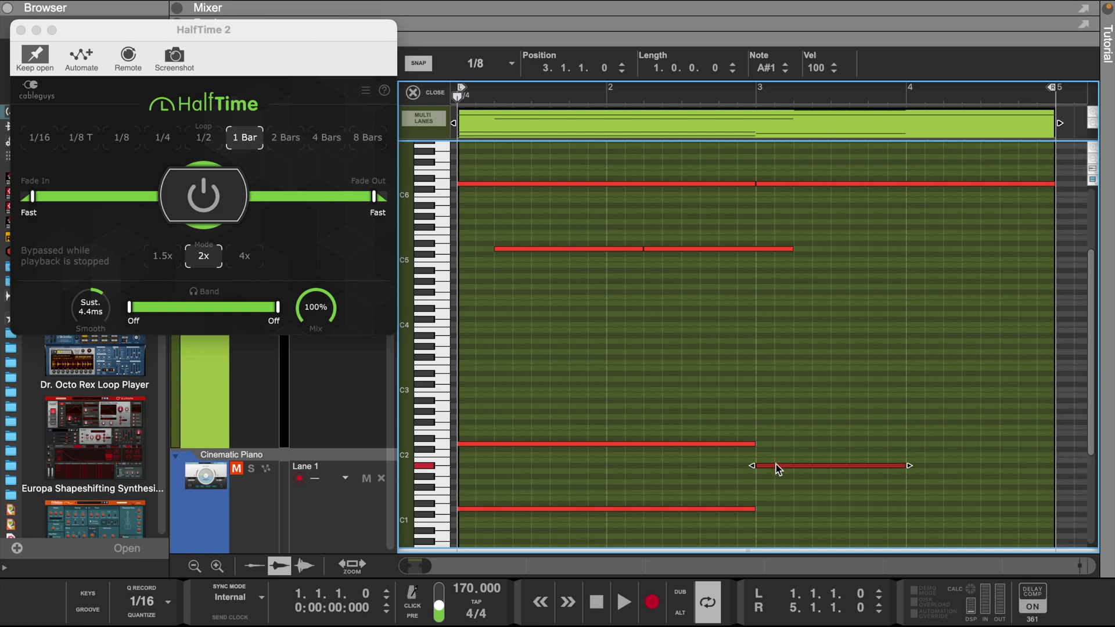
drag(779, 402, 913, 455)
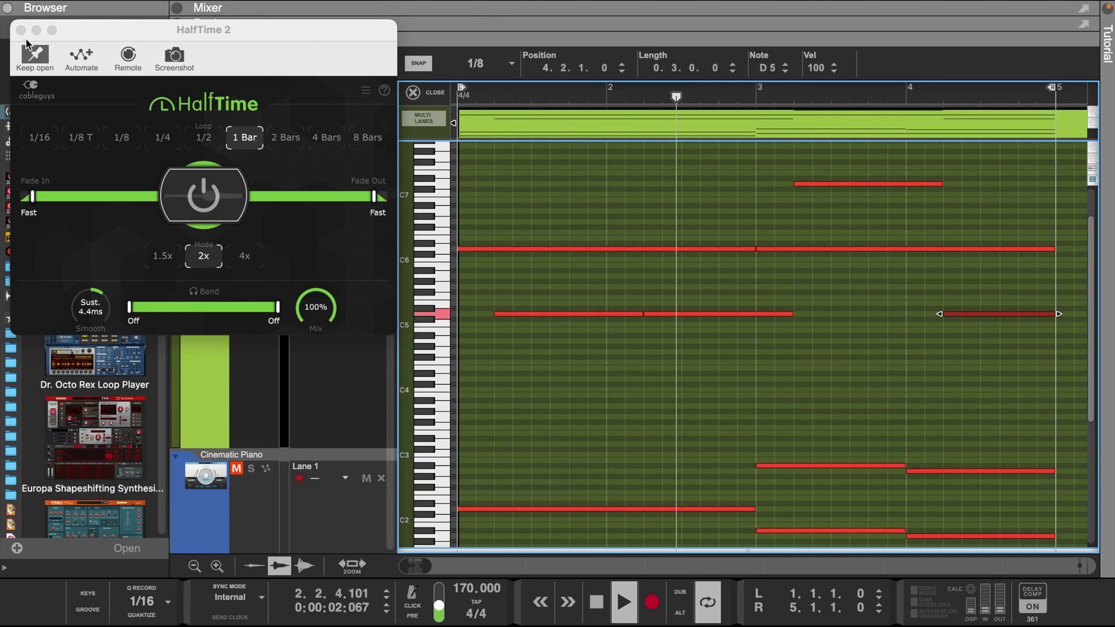
click(20, 30)
scroll(287, 124, up, 2)
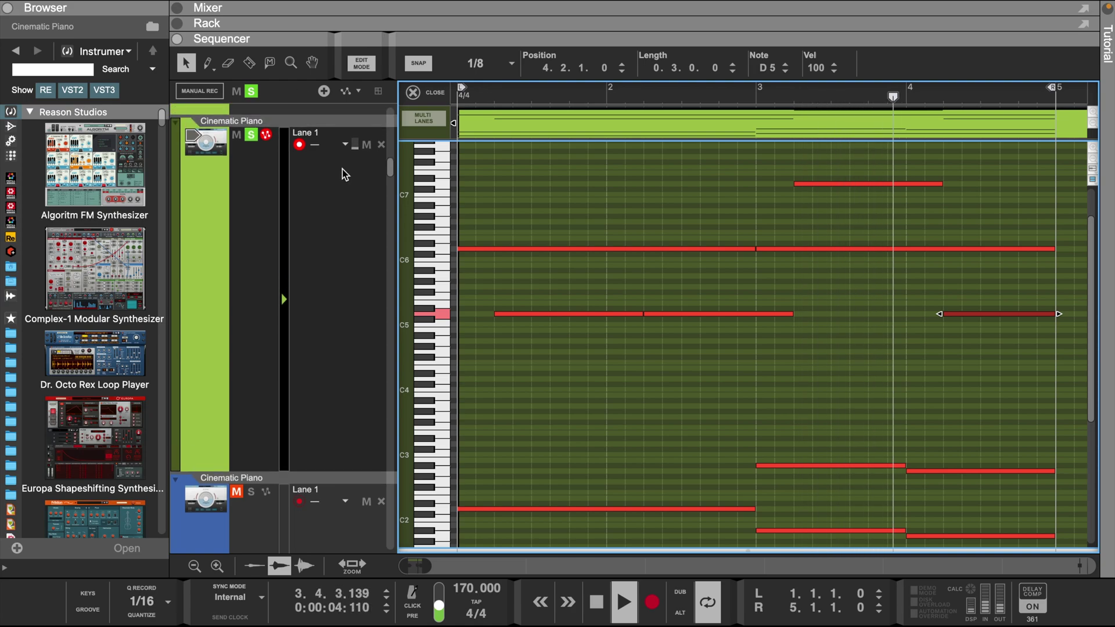
Unsolo Cinematic Piano, leave the note editor and trim the new clip to end at bar 5.
click(251, 172)
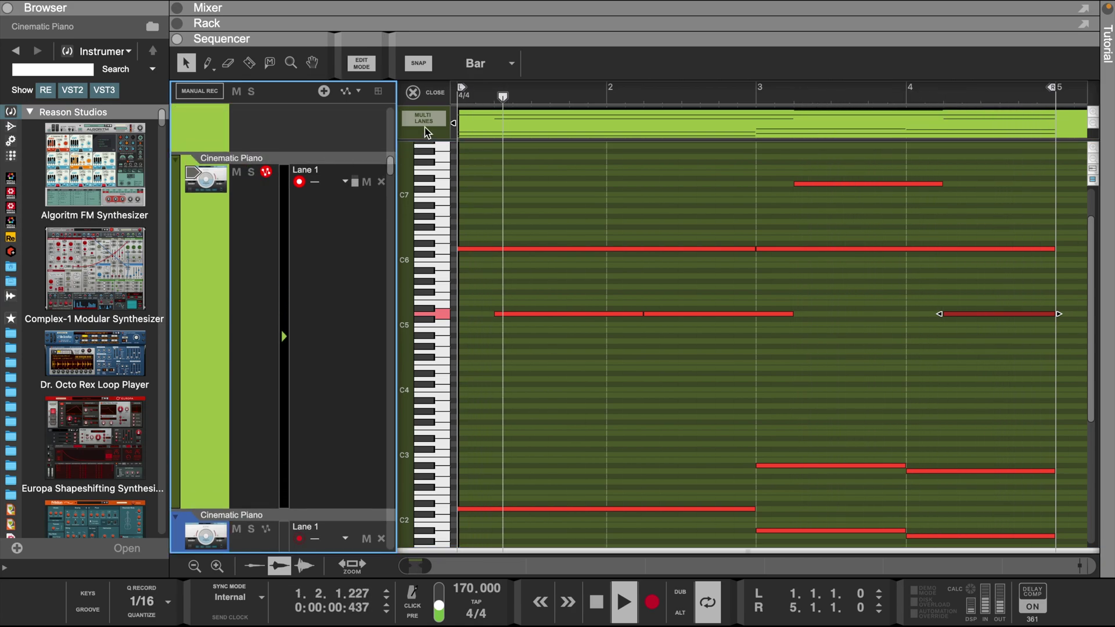
click(440, 94)
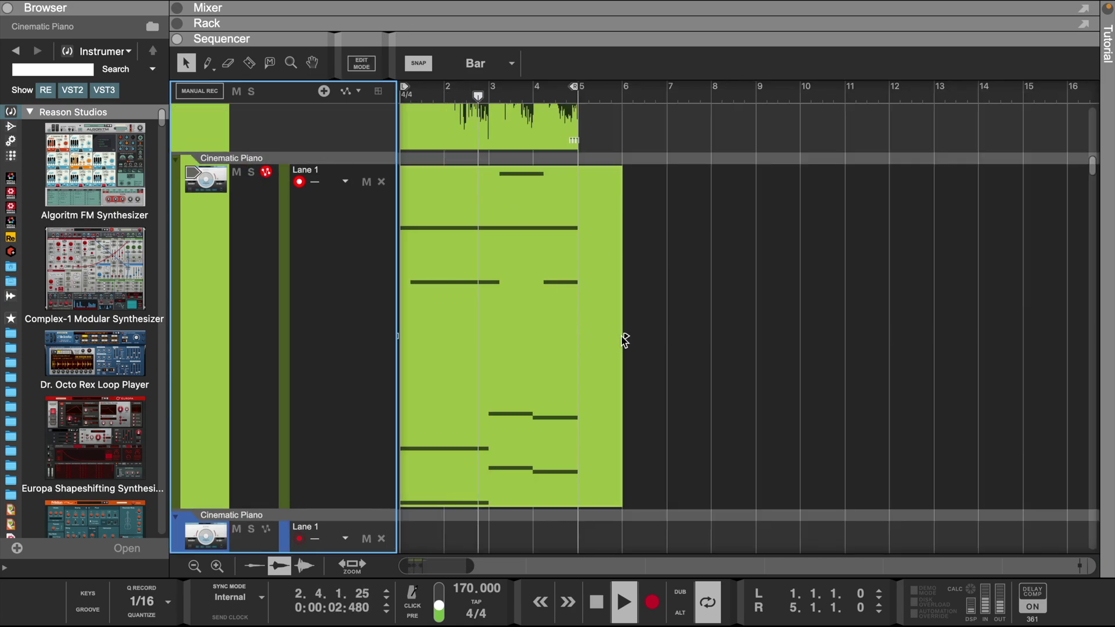
drag(627, 337, 579, 336)
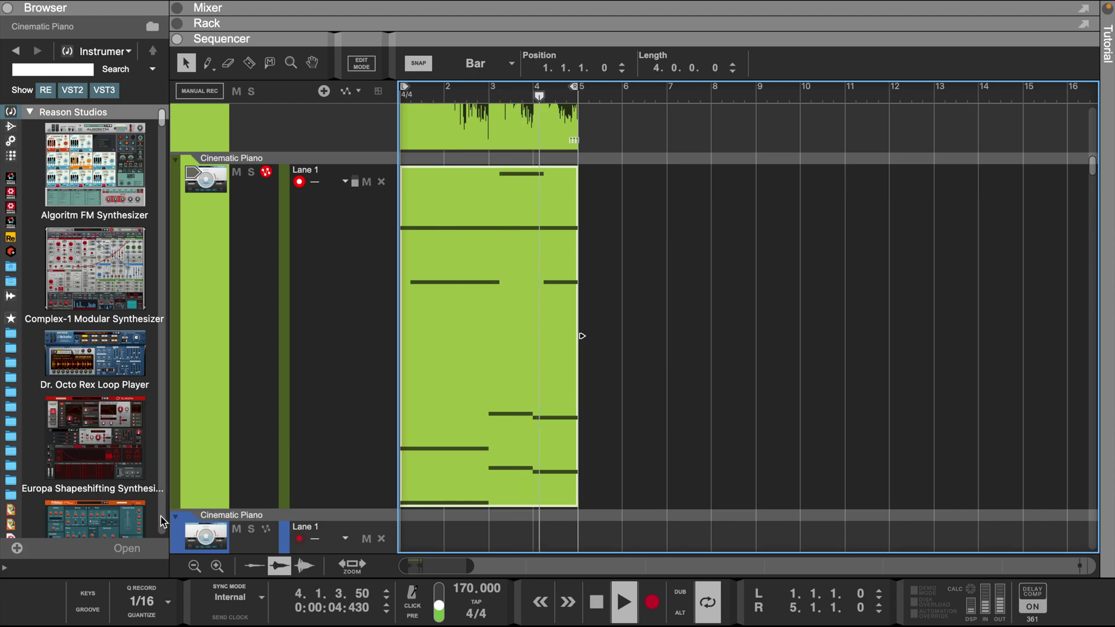
scroll(335, 344, up, 8)
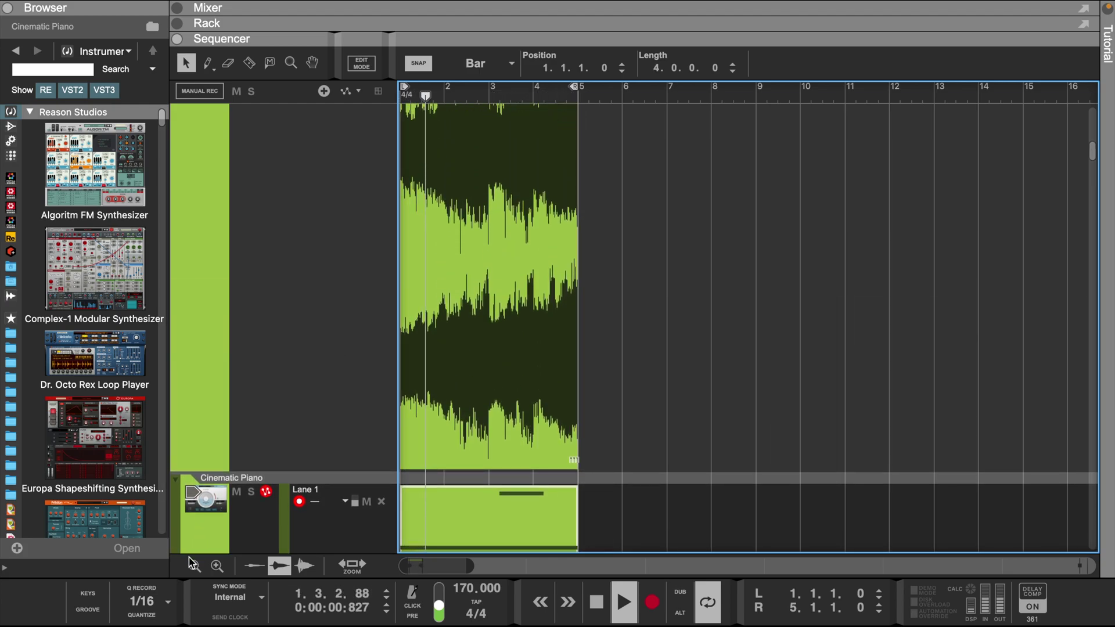
scroll(331, 360, down, 5)
scroll(318, 395, up, 5)
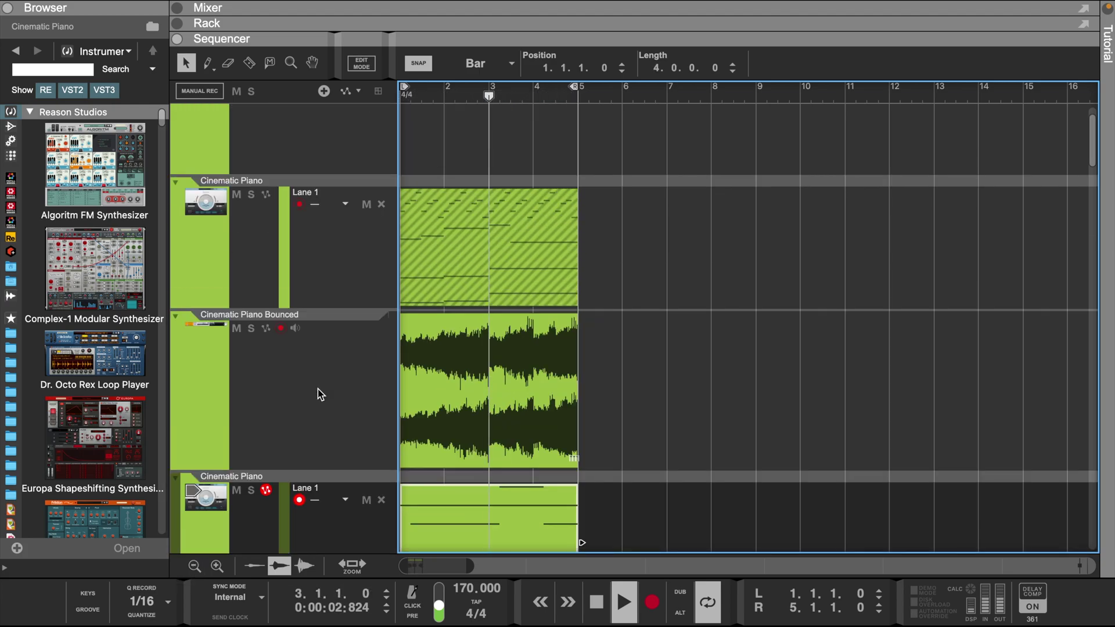
scroll(319, 389, down, 2)
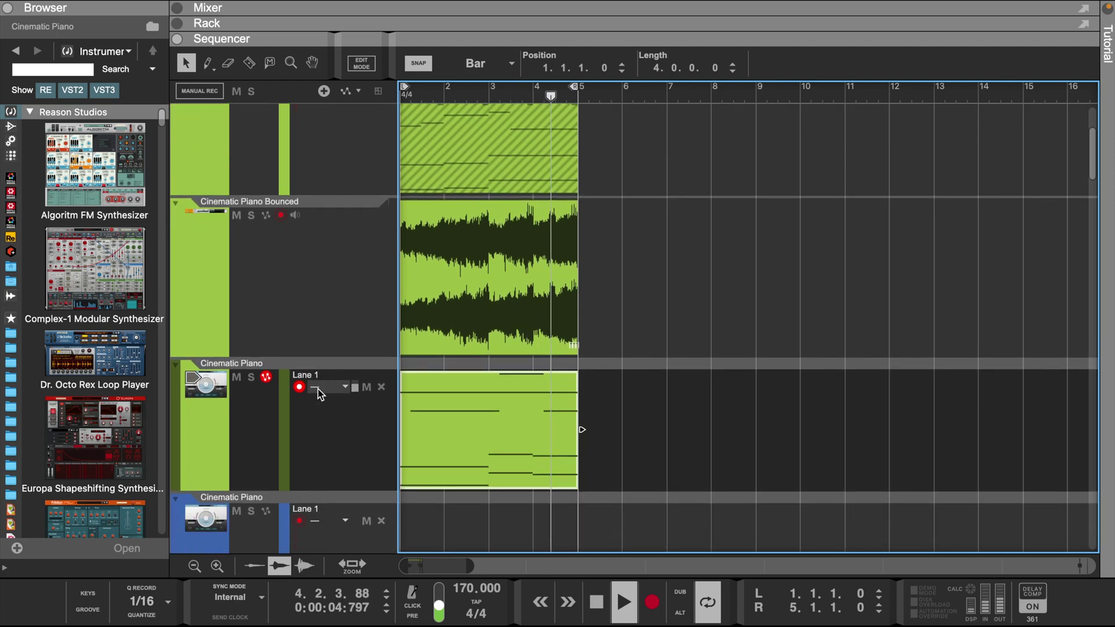
Move the Cinematic Piano channel before Ample Guitar SH, then collapse the mixer and reduce track heights.
drag(745, 21, 742, 327)
drag(584, 293, 795, 296)
mouse_move(751, 335)
mouse_down()
mouse_move(755, 16)
mouse_move(749, 356)
mouse_up()
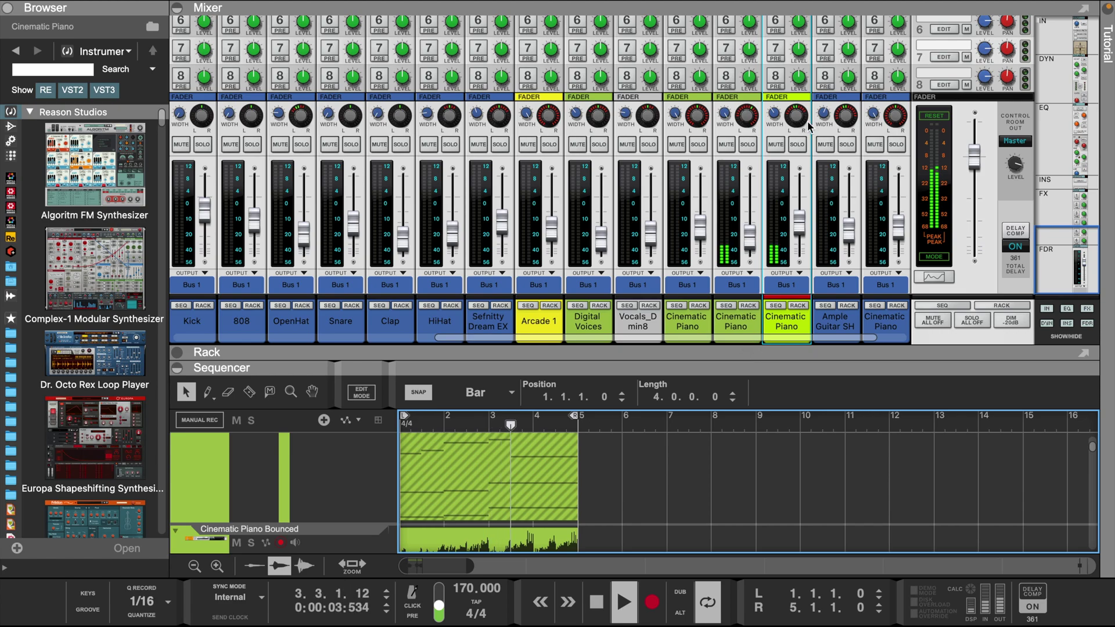
drag(625, 370, 643, 75)
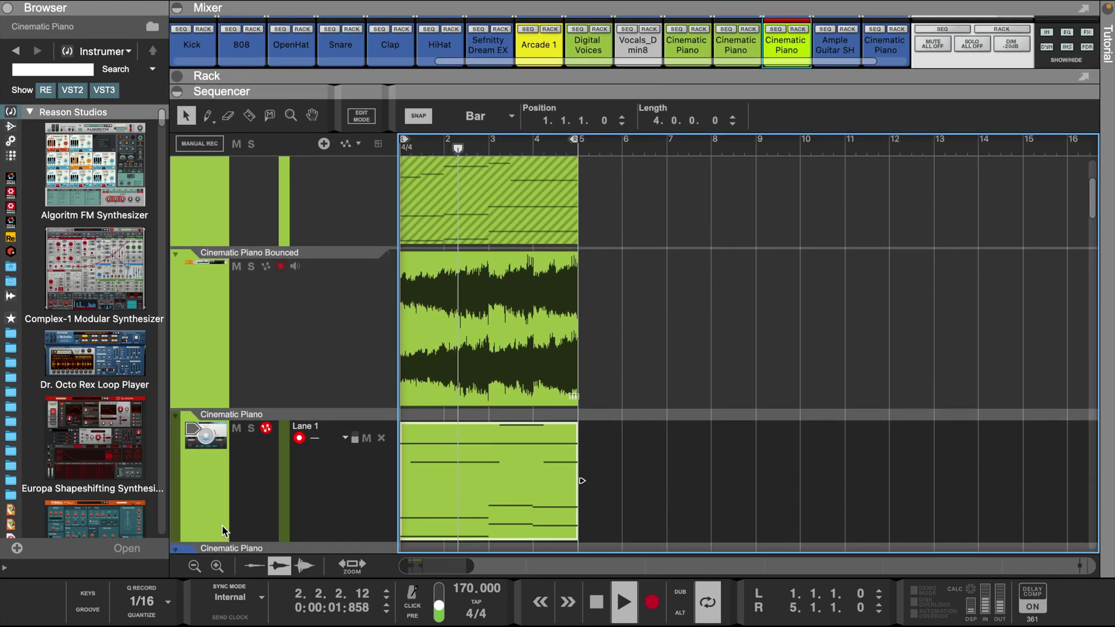
click(195, 568)
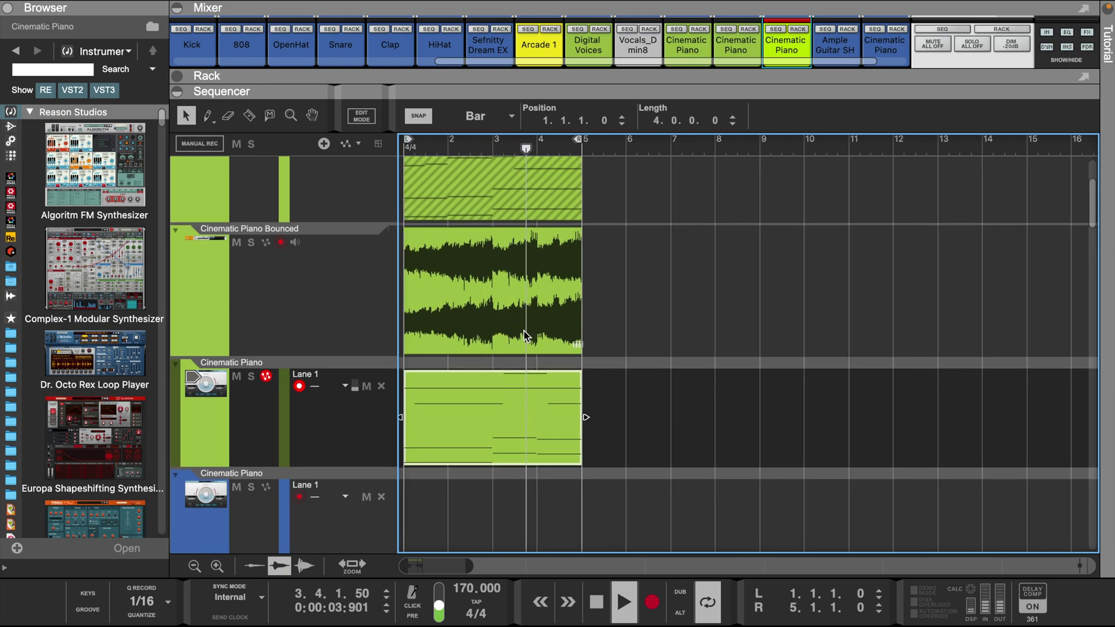
scroll(524, 331, down, 3)
scroll(524, 329, down, 2)
Move Sefnitty Dream EX 2 above the last Cinematic Piano track and draw a four-bar clip on it.
key(space)
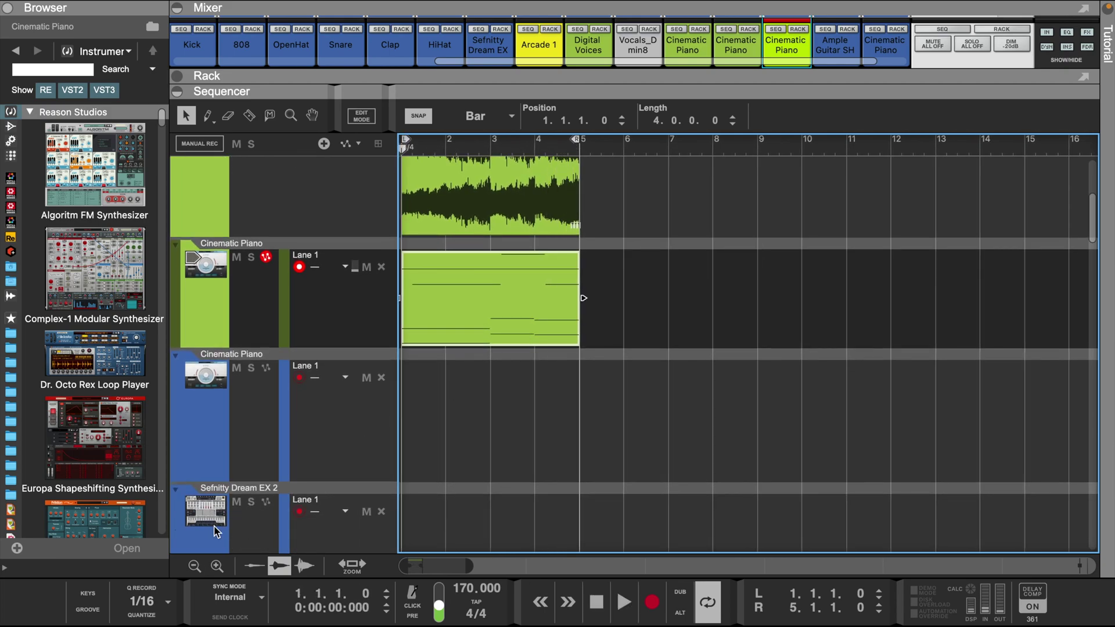
click(211, 524)
drag(194, 500, 198, 290)
drag(403, 360, 581, 358)
double_click(576, 358)
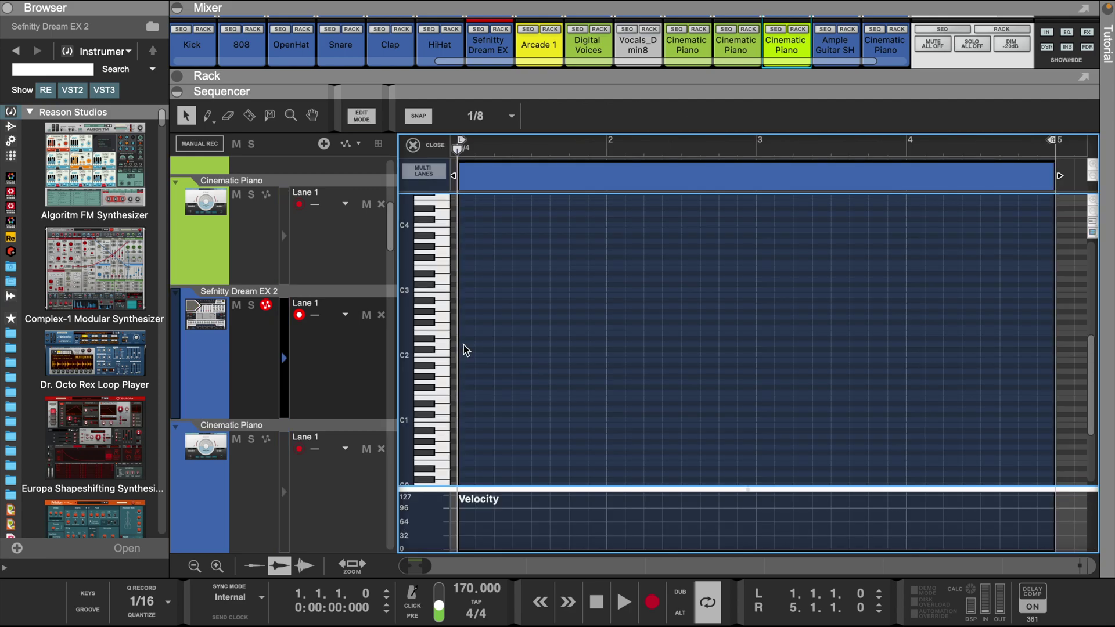
Write a two-bar D2, then one-bar A#2 and A2 notes, all at velocity 127.
drag(718, 348, 754, 346)
key(space)
click(760, 302)
drag(780, 305, 897, 305)
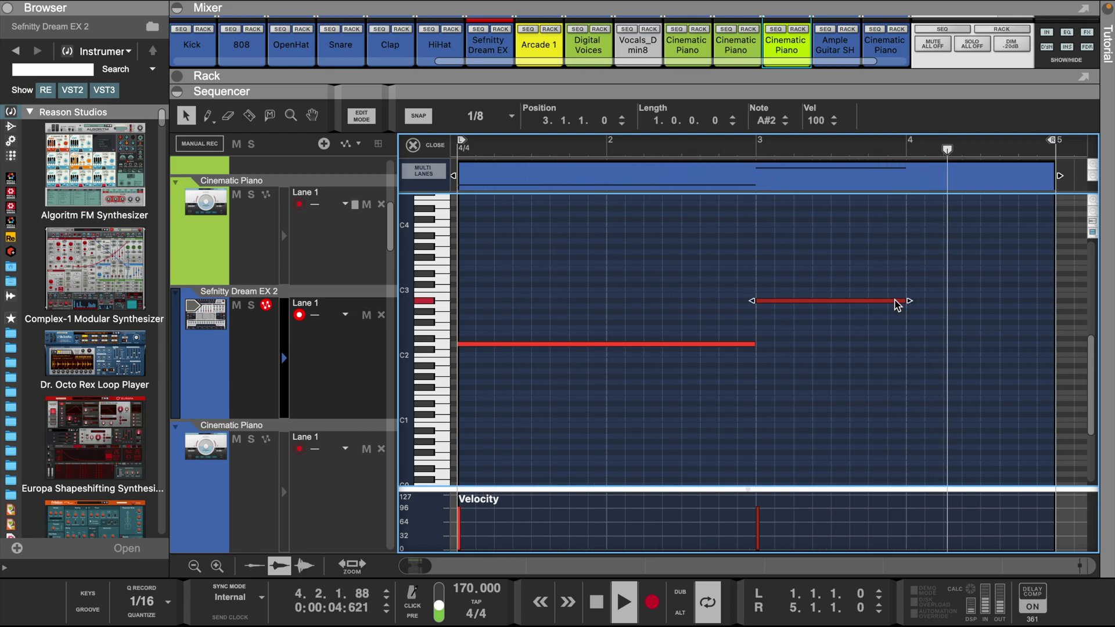
click(910, 306)
drag(925, 306, 1052, 312)
key(d)
drag(947, 492, 260, 138)
drag(731, 93, 731, 301)
Enable the Sefnitty Dream EX 2 channel's low-pass filter with its cutoff at 1.68 kHz.
scroll(770, 225, up, 5)
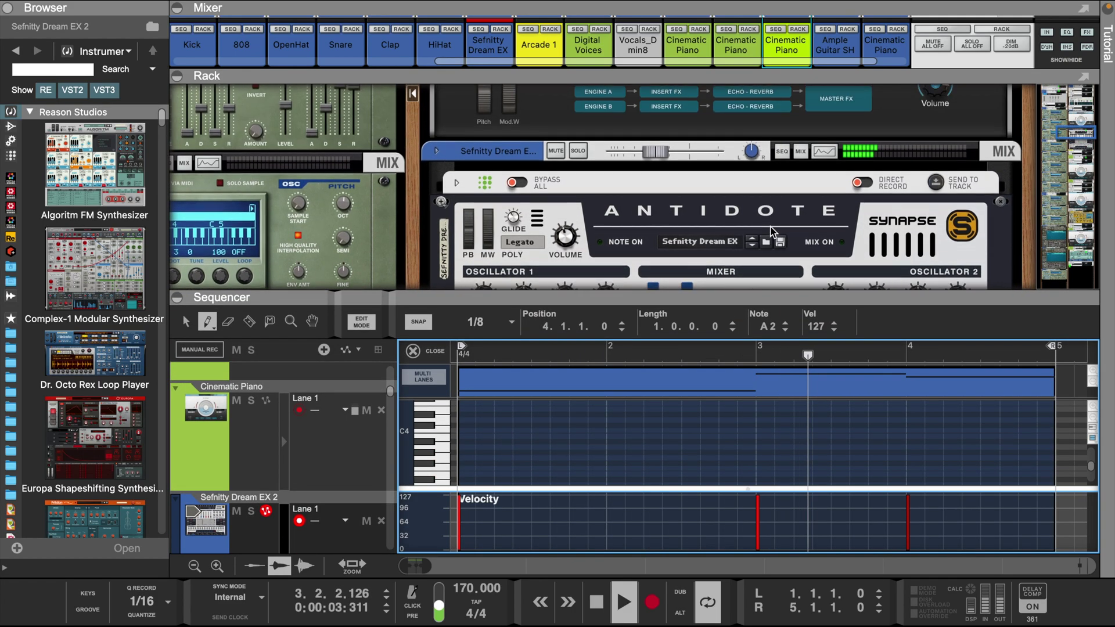
click(821, 160)
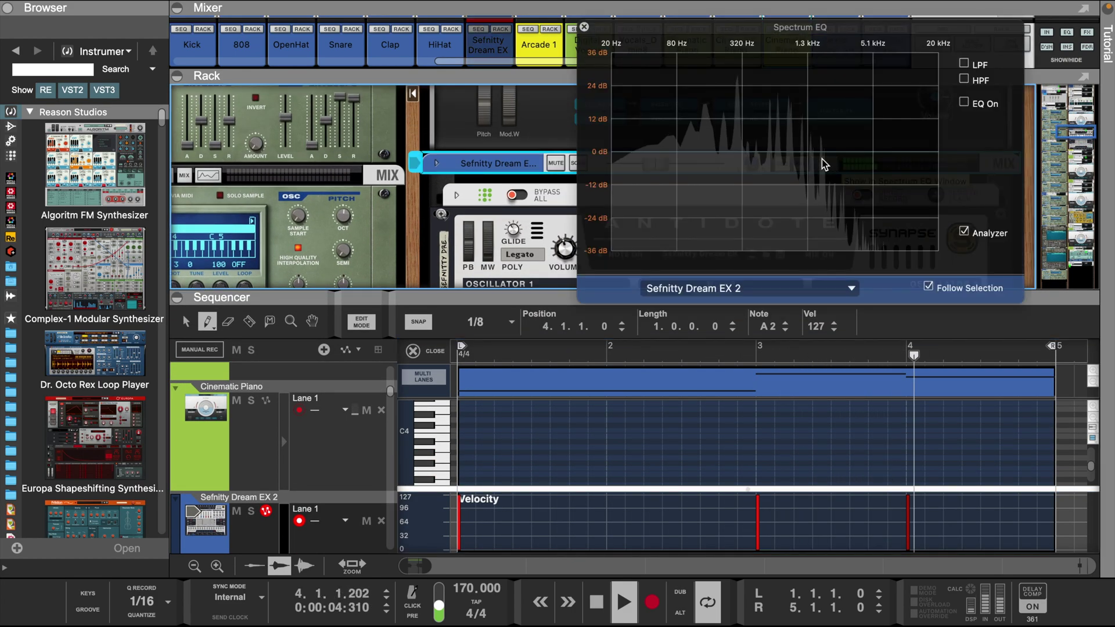
click(964, 63)
drag(856, 152, 820, 152)
click(584, 27)
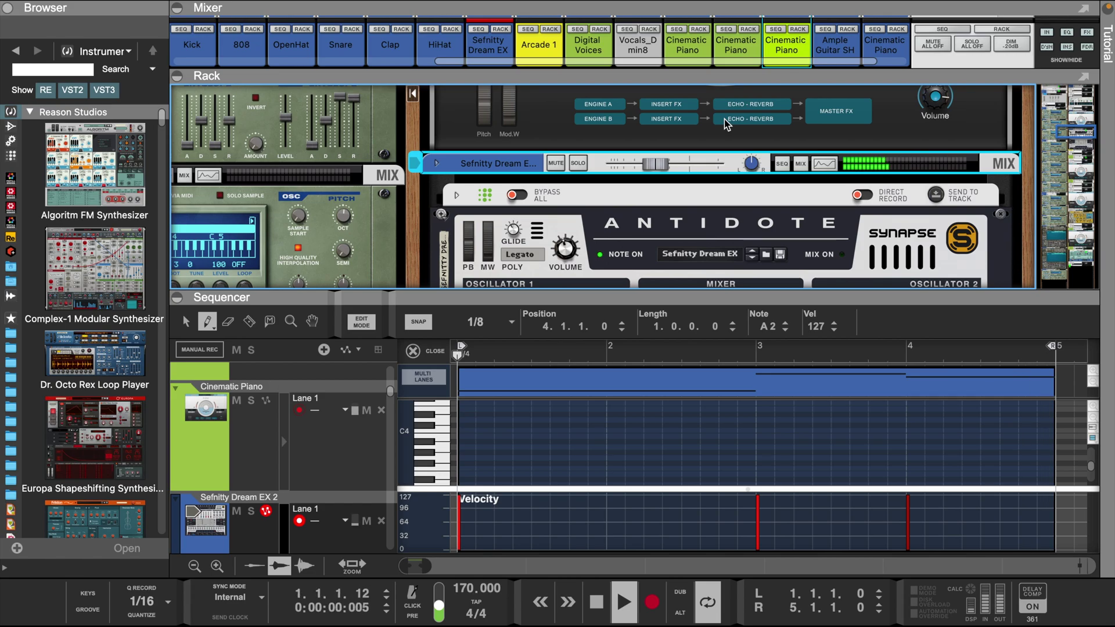
scroll(725, 124, down, 5)
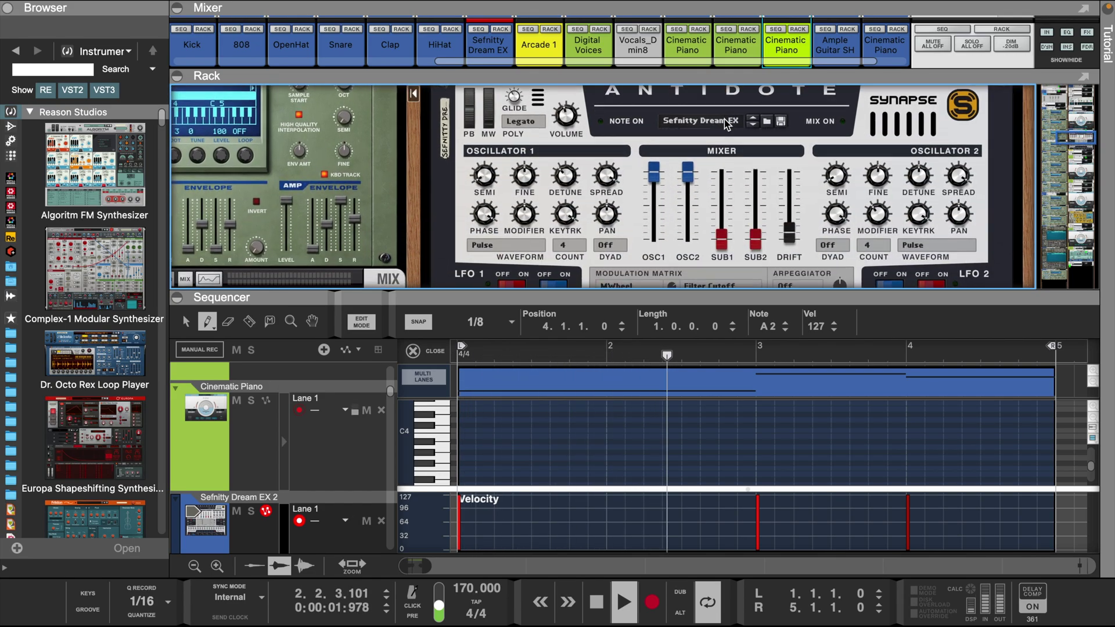
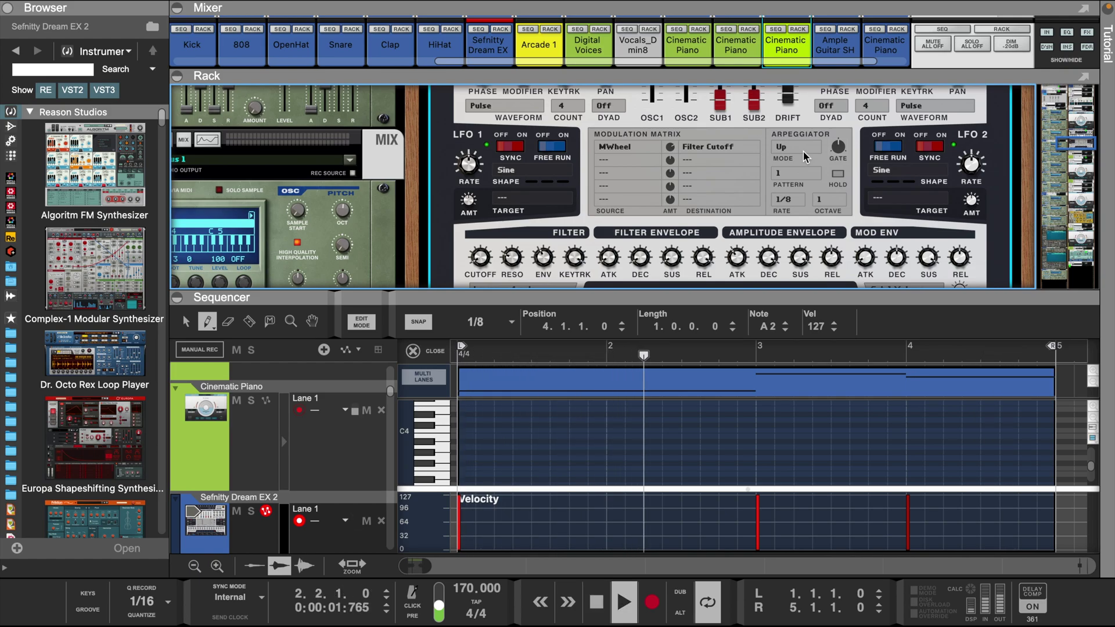
Try arpeggiator patterns 14 and 20 on the Sefnitty Dream EX 2.
click(795, 172)
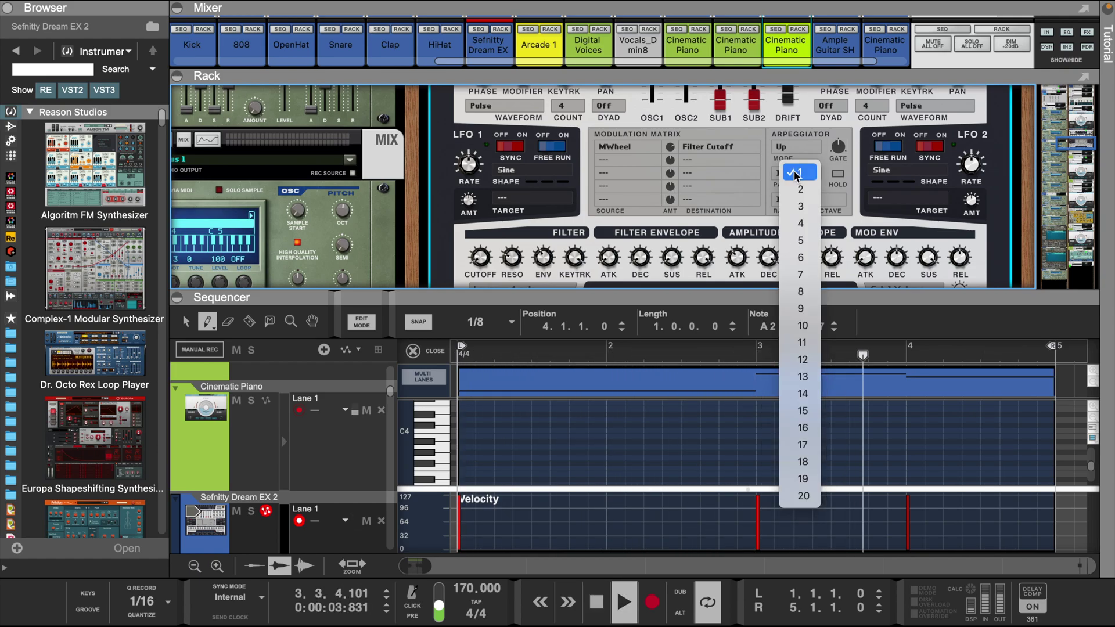
click(803, 395)
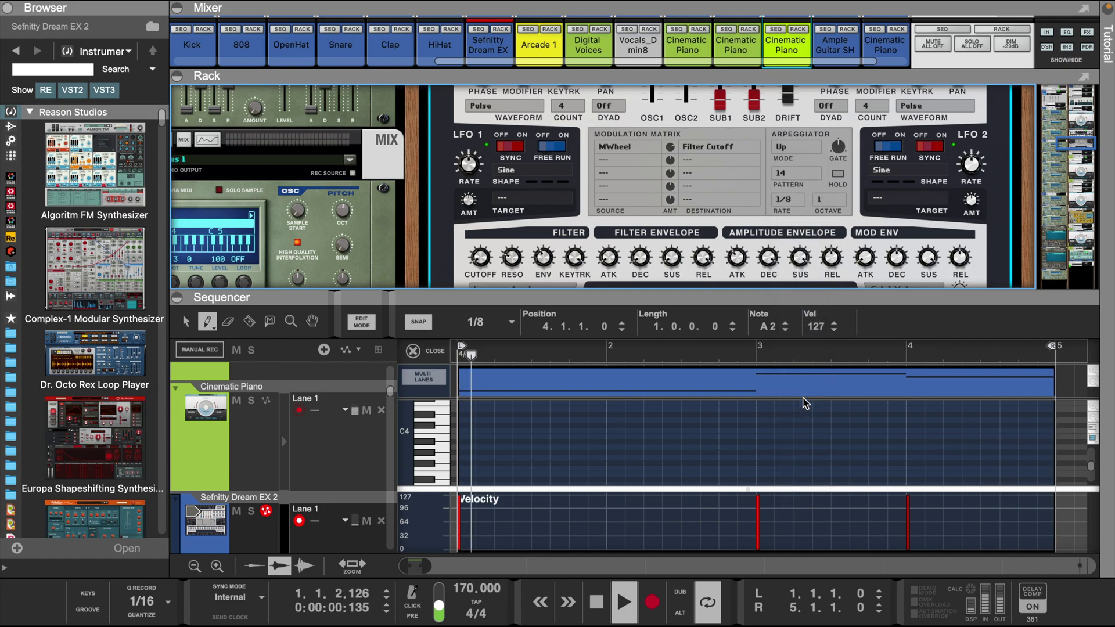
click(800, 173)
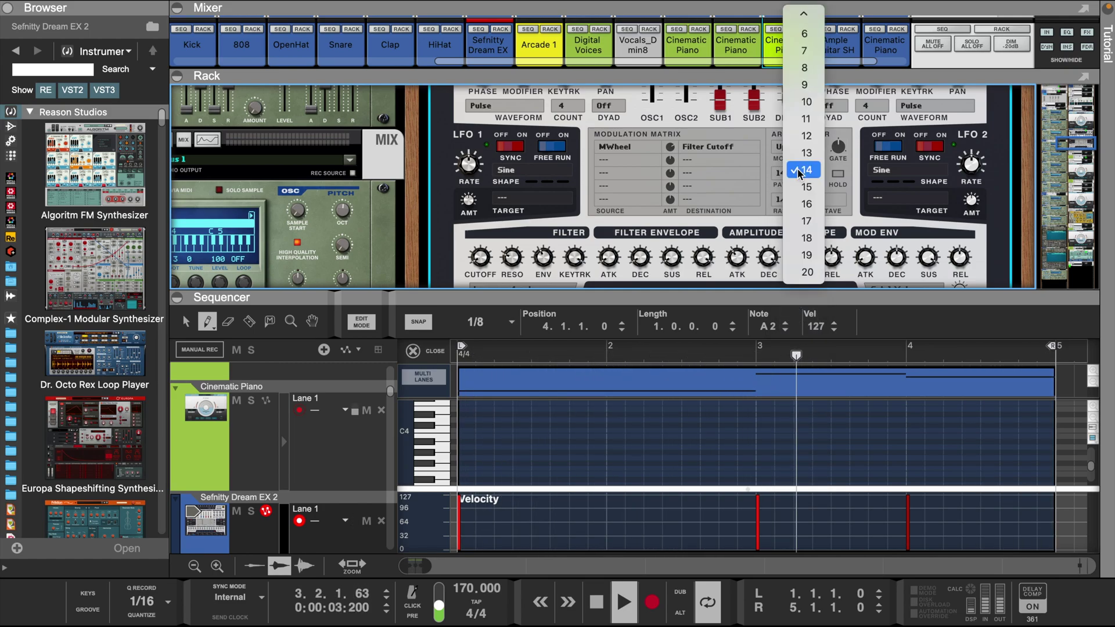
click(809, 278)
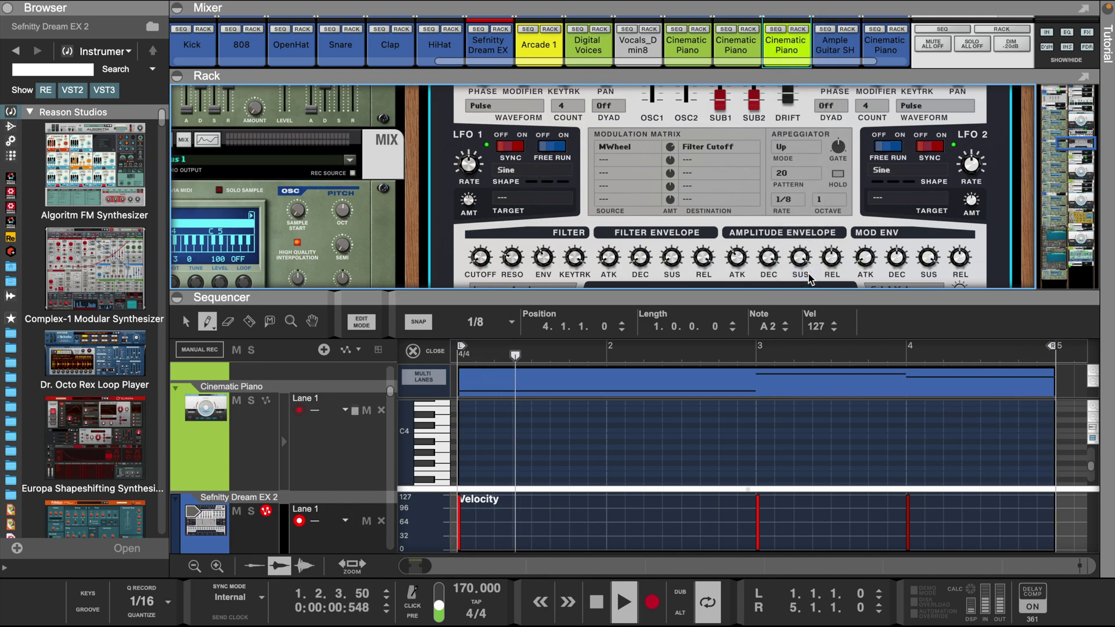
Settle on arpeggiator pattern 3, then set the arpeggiator mode to Off.
click(795, 174)
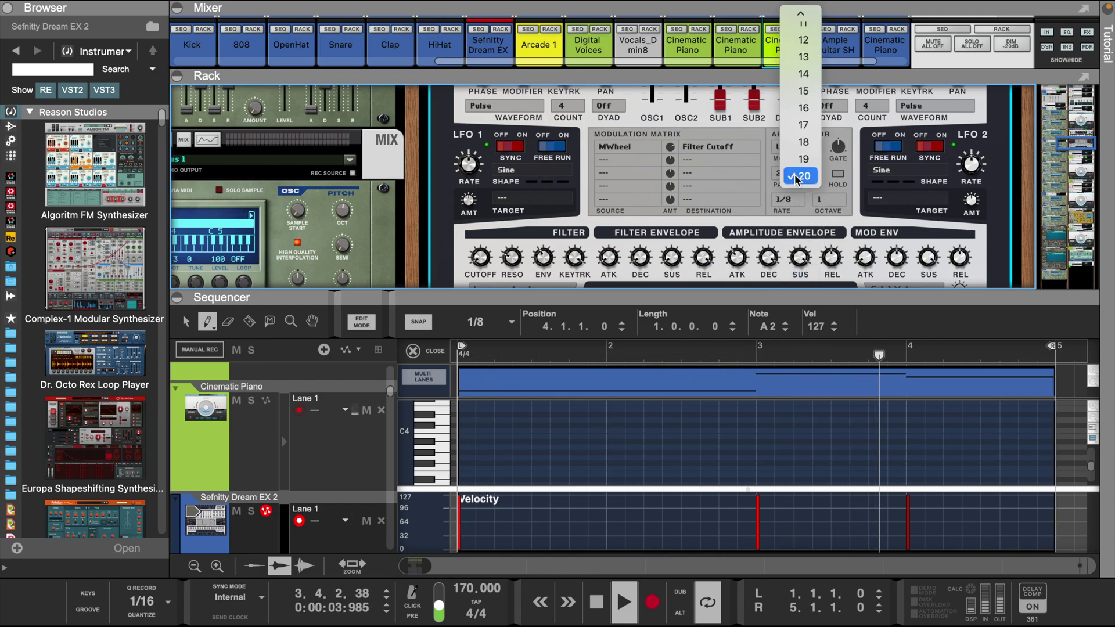
click(815, 145)
scroll(814, 194, up, 2)
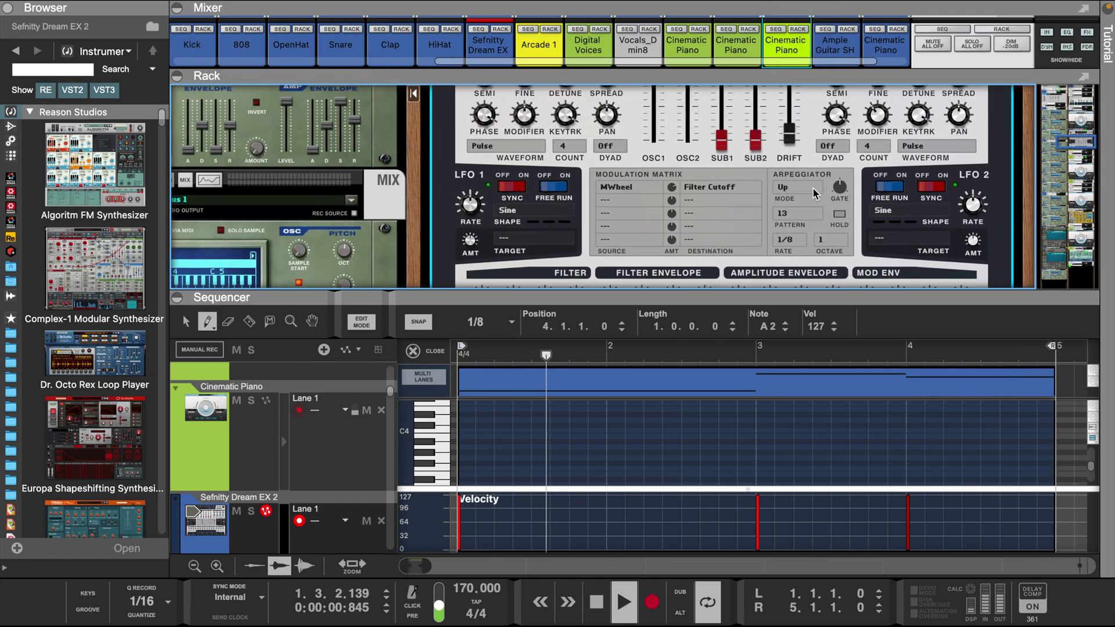
click(801, 218)
scroll(800, 218, up, 1)
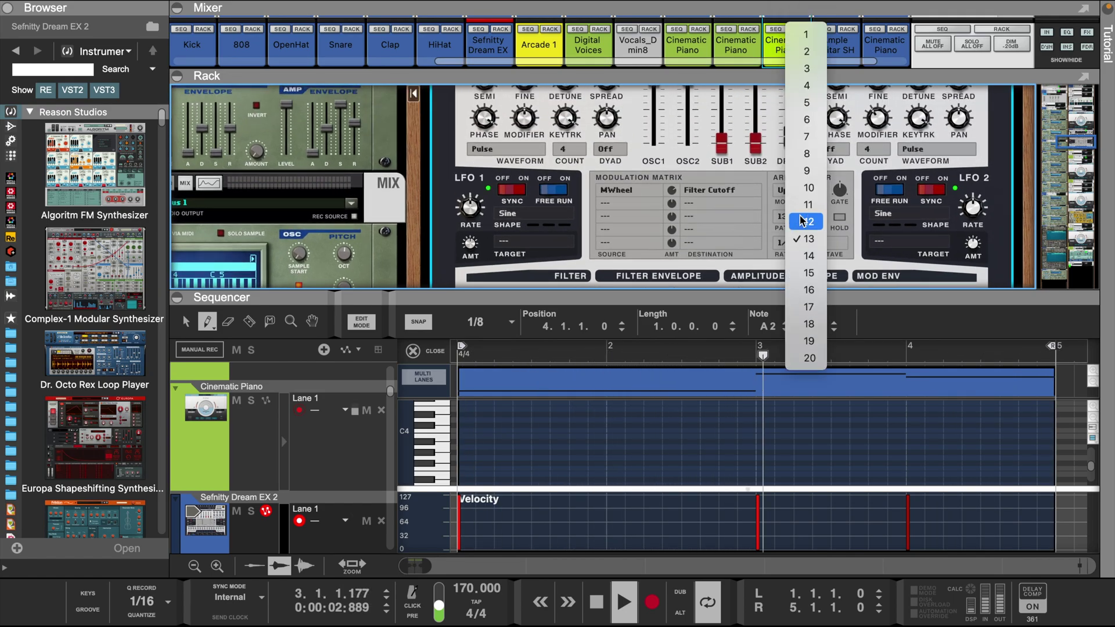
click(809, 69)
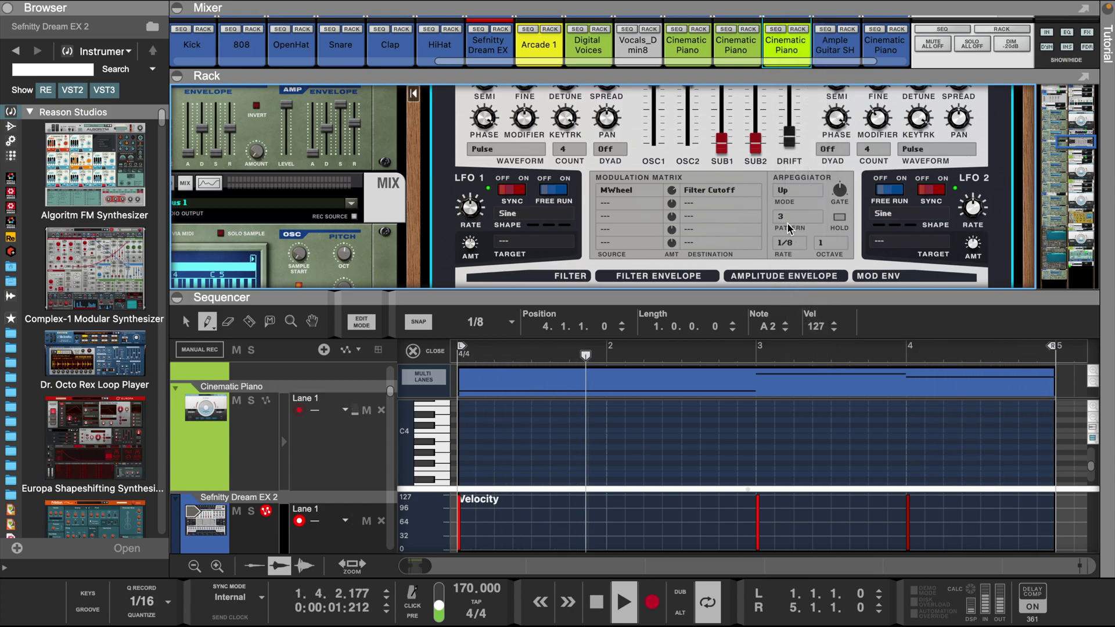
click(801, 193)
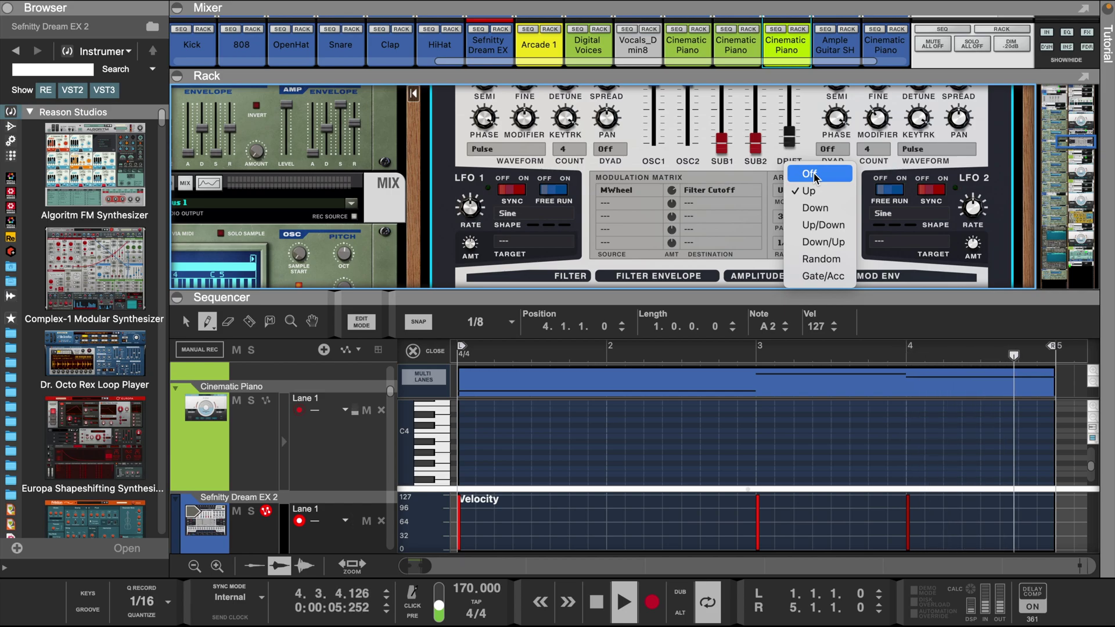
click(813, 174)
key(space)
key(space)
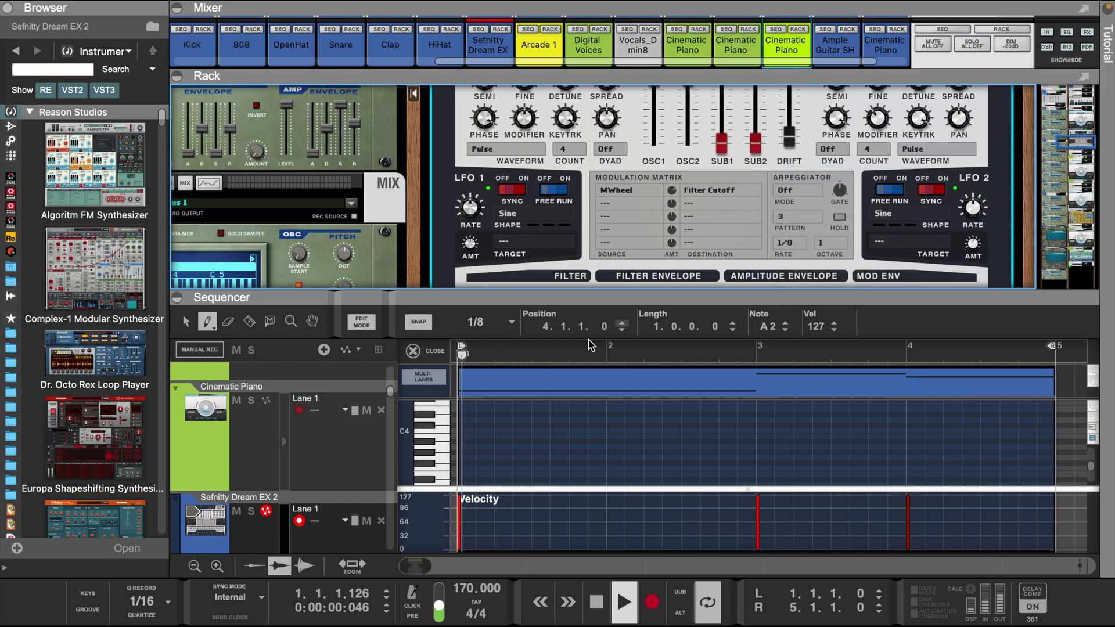
Return to the arrangement and shrink the track heights to see more tracks.
click(434, 351)
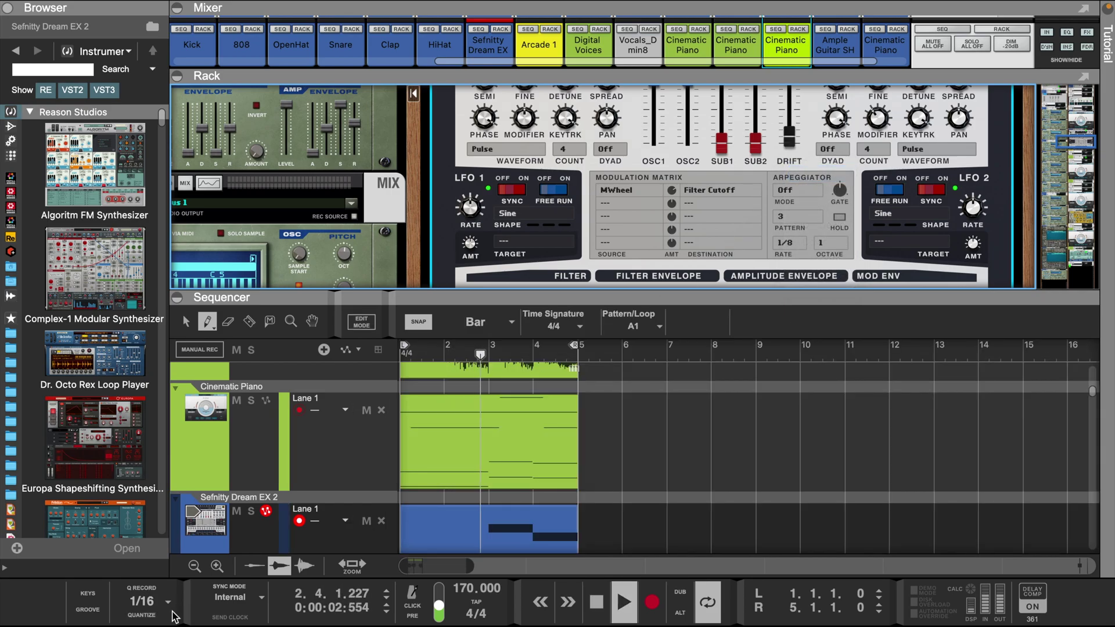
click(194, 567)
click(194, 568)
click(194, 567)
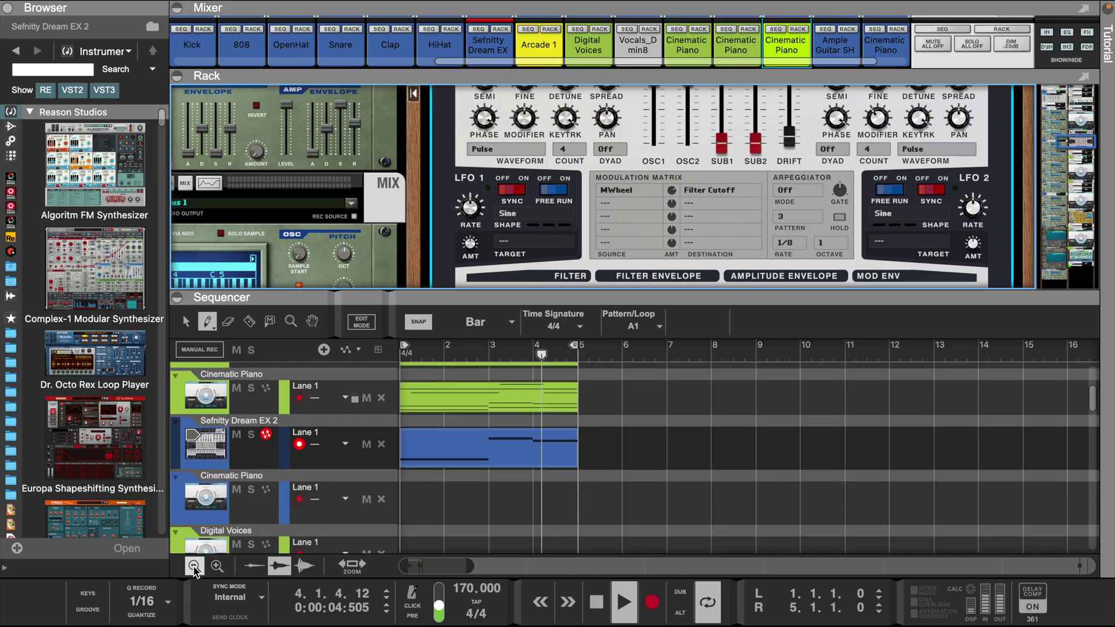
scroll(368, 502, up, 3)
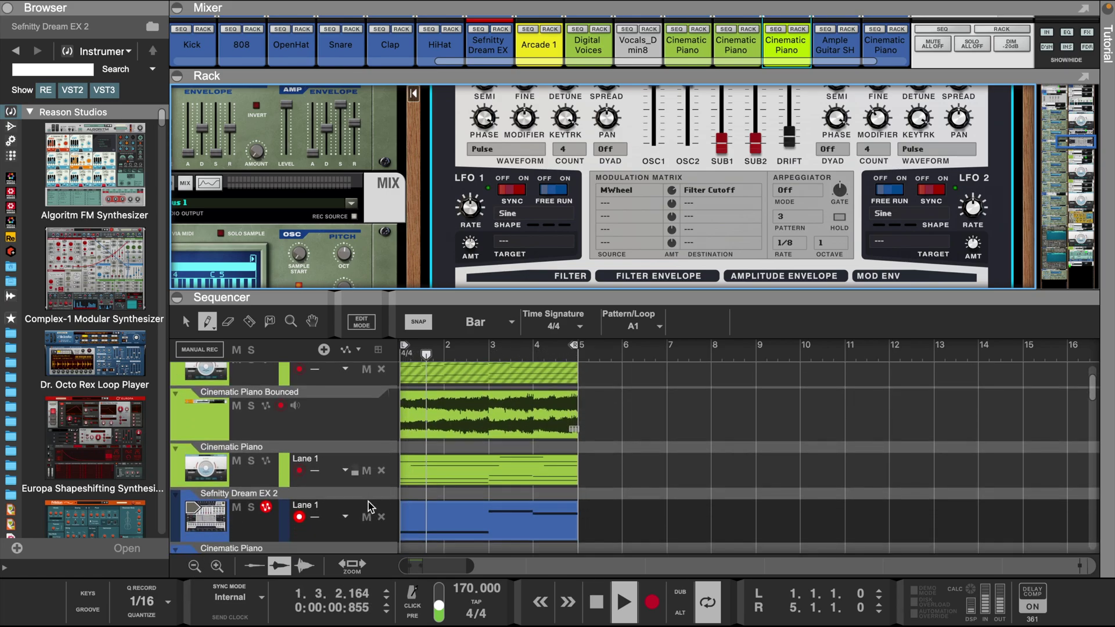
Move the Sefnitty Dream EX mixer channel after Cinematic Piano, then shrink the mixer back.
drag(684, 141, 685, 339)
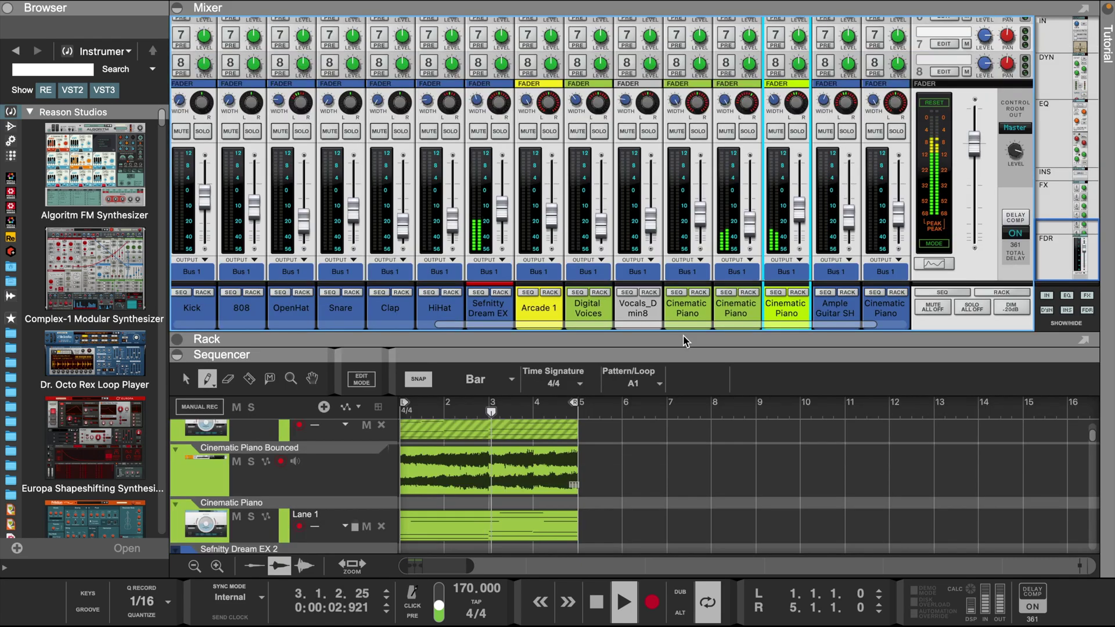
drag(496, 309, 701, 307)
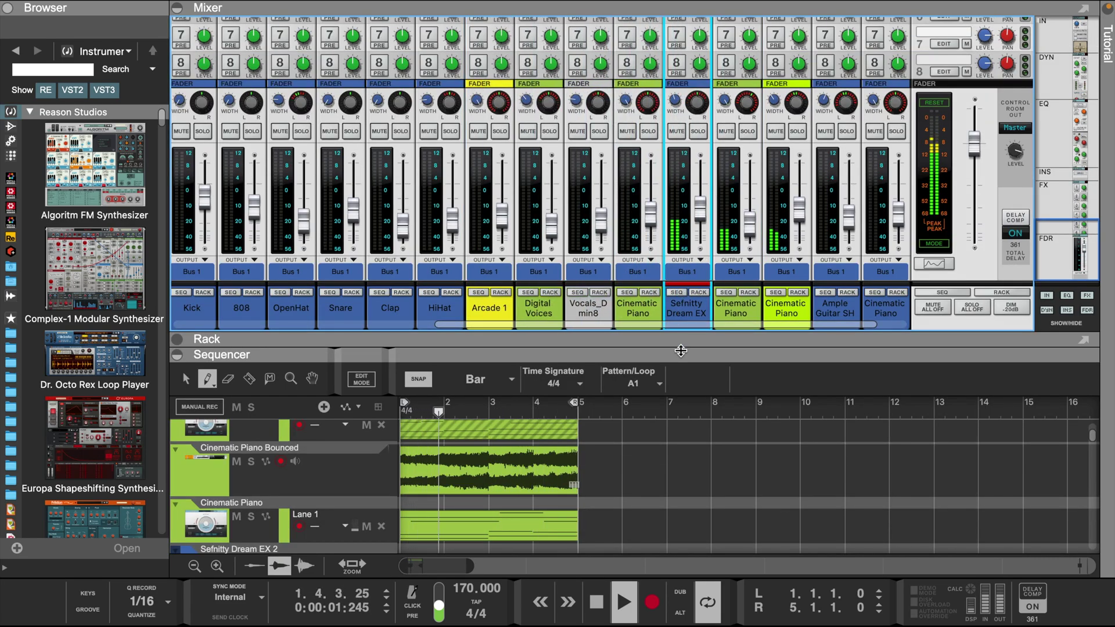
drag(681, 353, 681, 214)
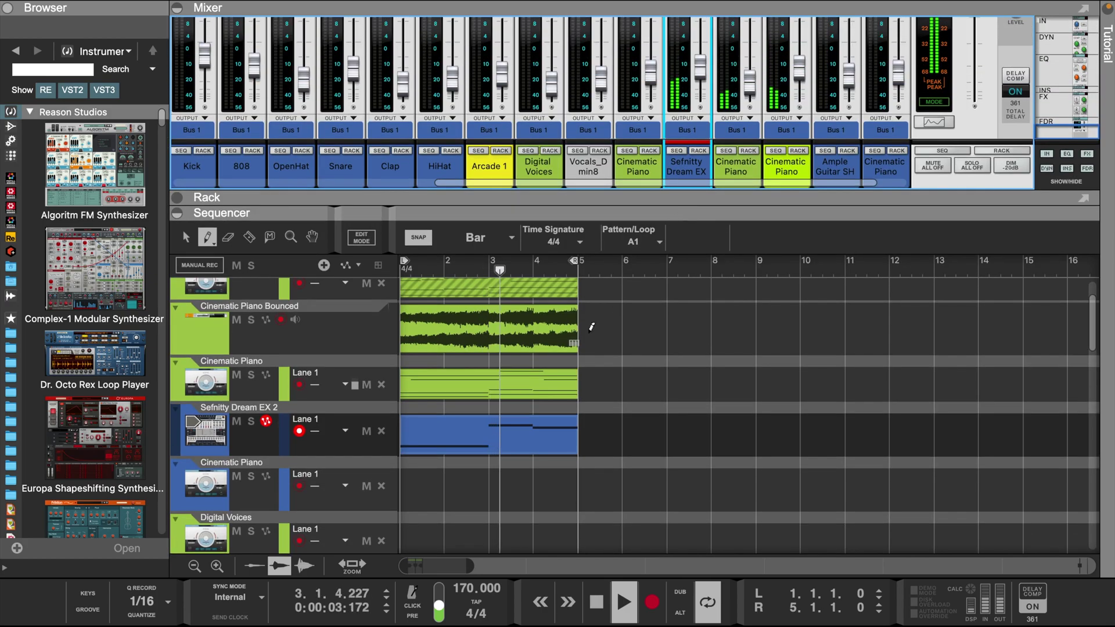
scroll(589, 327, up, 1)
Draw an F5 note in bar 9, then a D5 and two G5 notes in bar 10.
drag(464, 566, 422, 566)
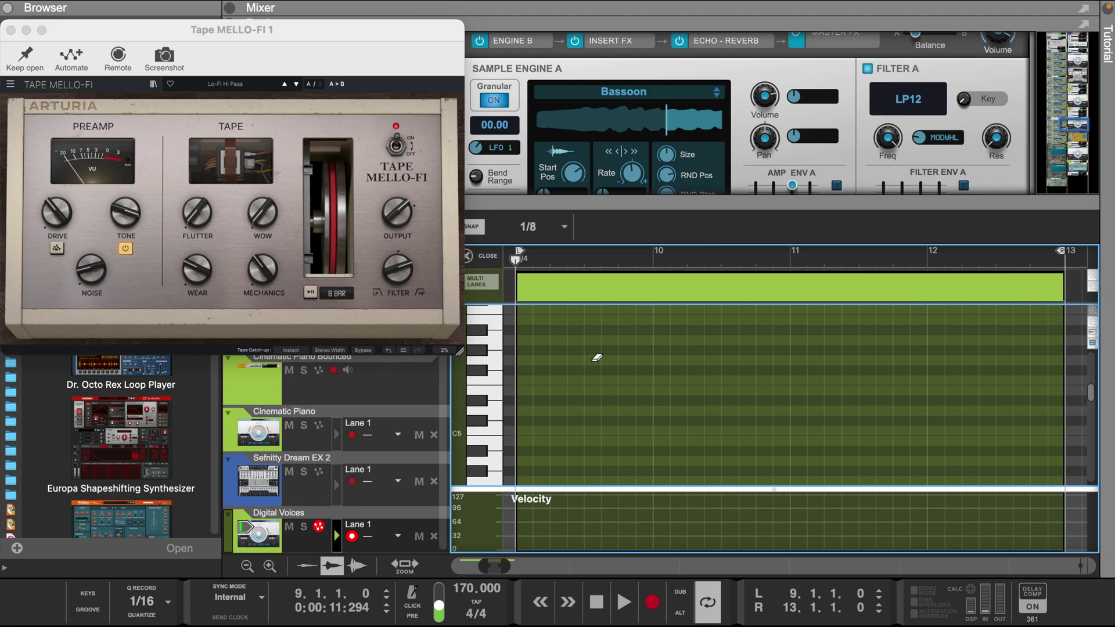
click(592, 380)
click(665, 410)
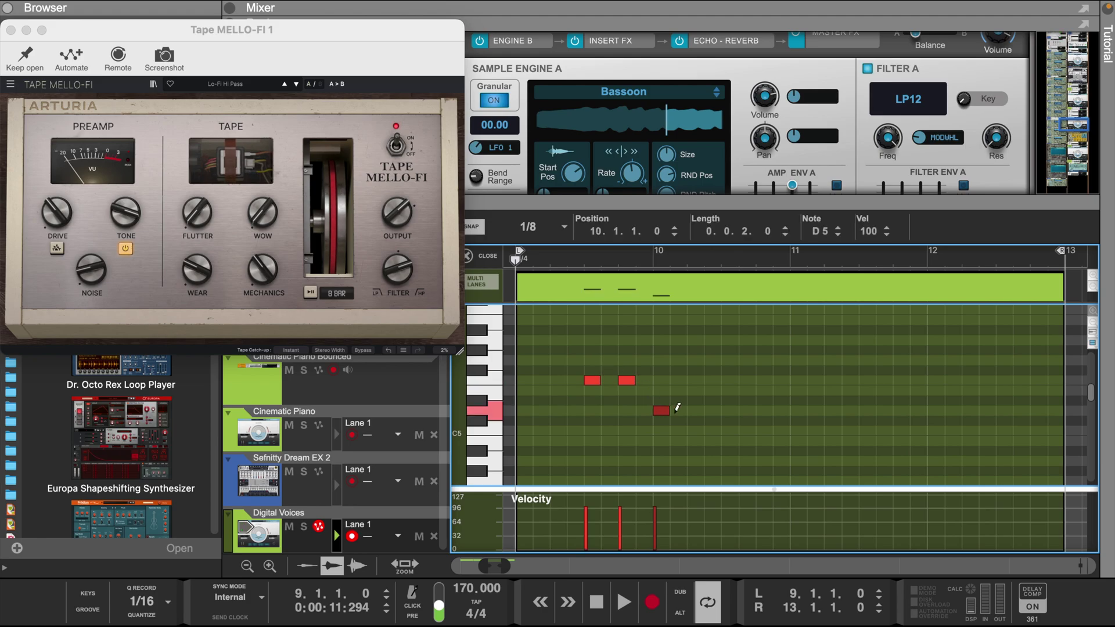
click(730, 360)
click(765, 360)
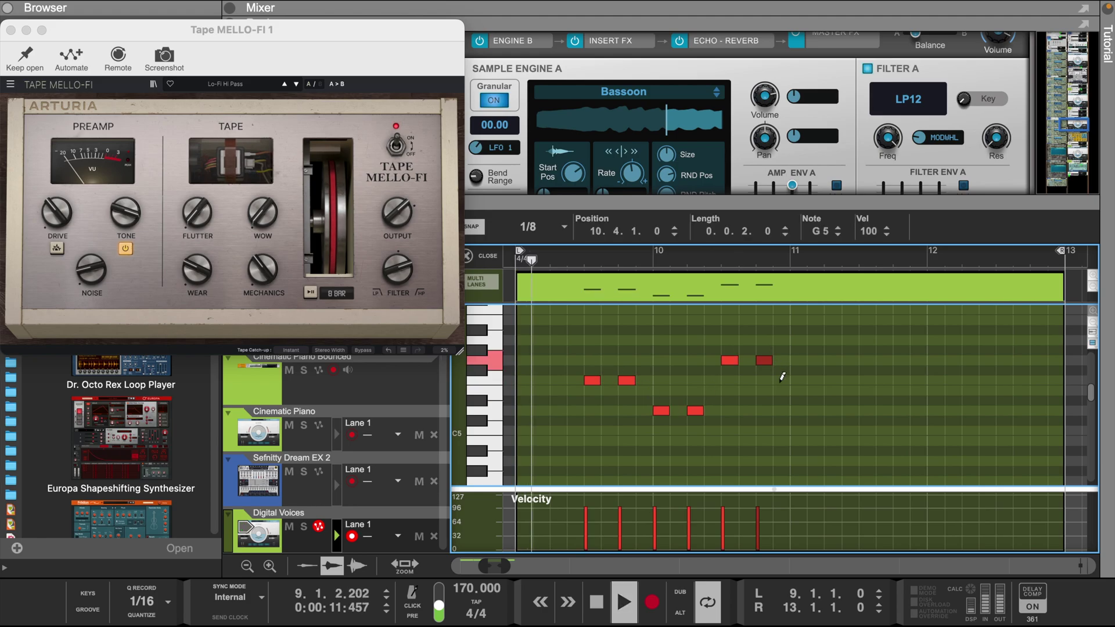
key(space)
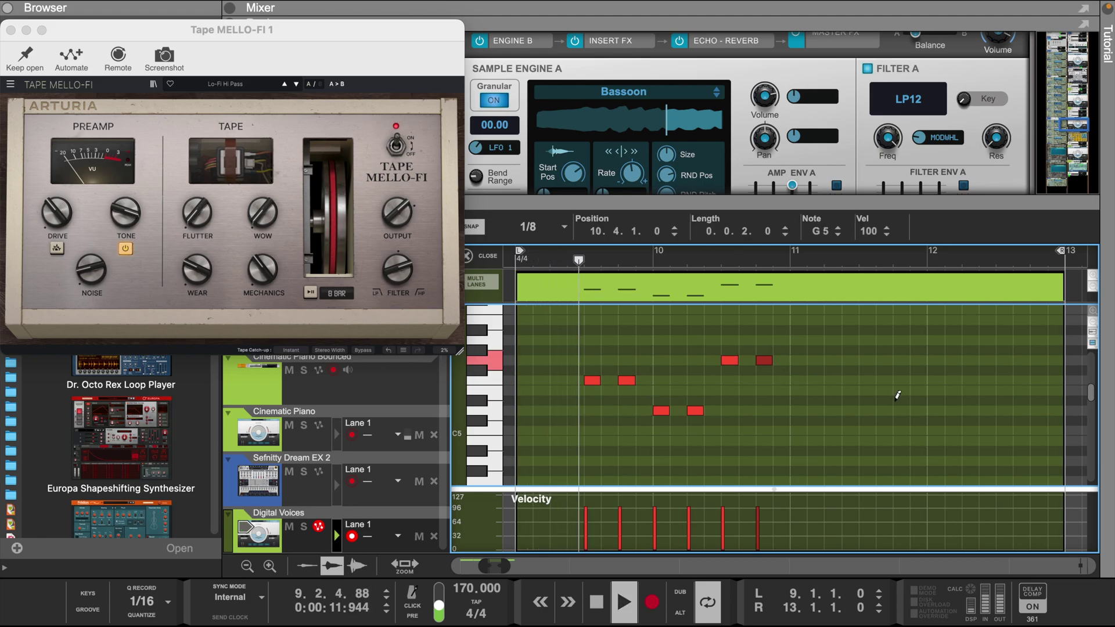
Add F5 pairs in bar 11 and D5 and A5 pairs in bar 12, then open PanCake2.
click(867, 380)
click(901, 379)
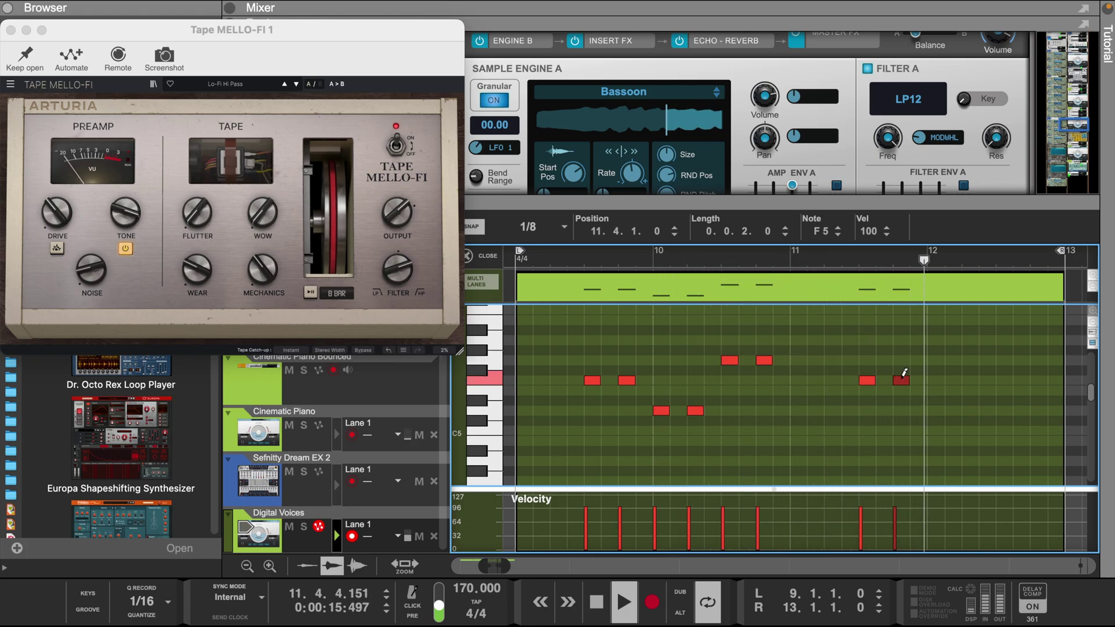
click(936, 410)
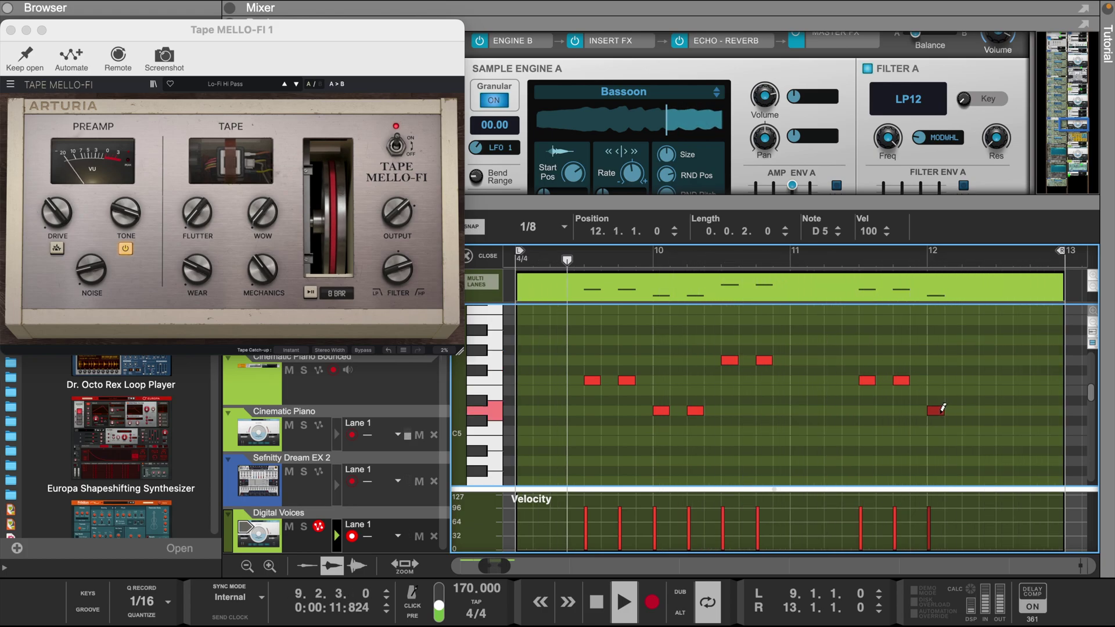
click(969, 410)
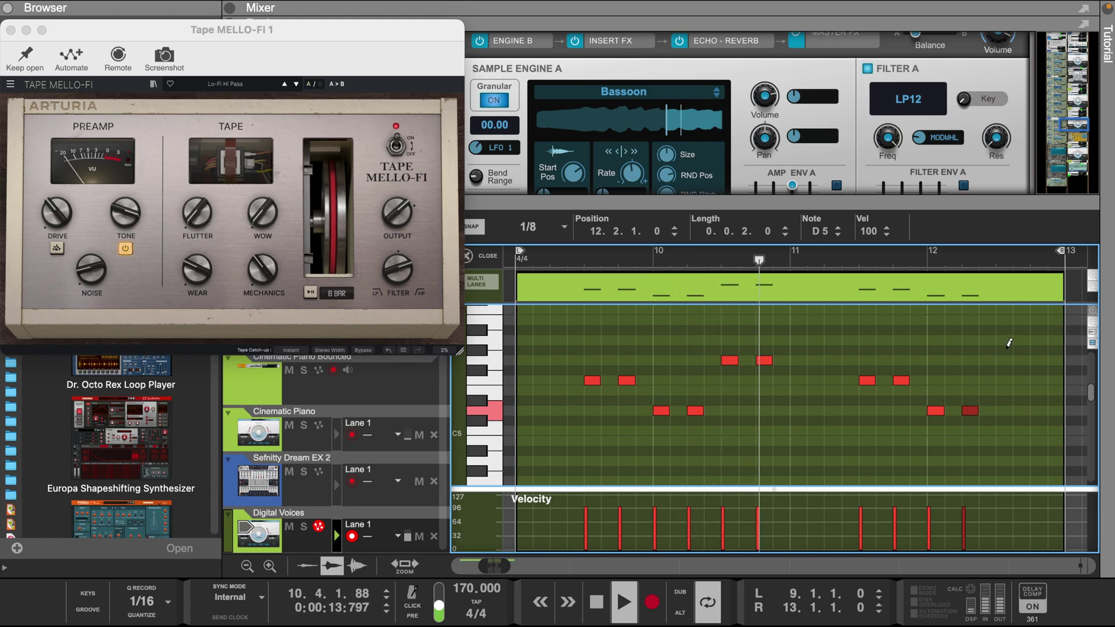
click(1006, 340)
click(1039, 340)
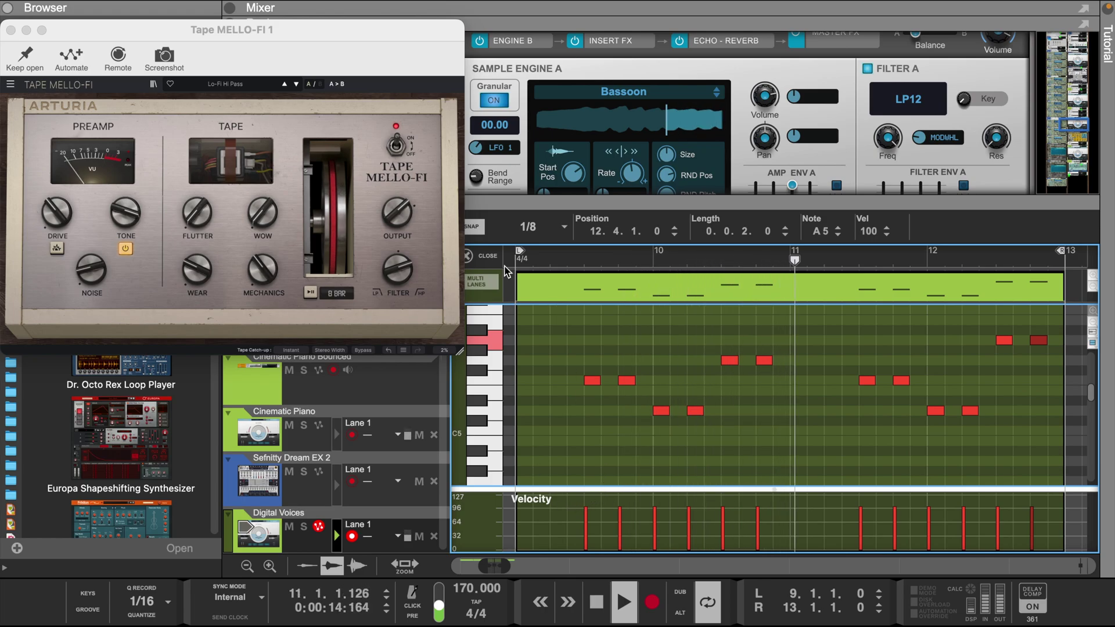
scroll(635, 100, up, 5)
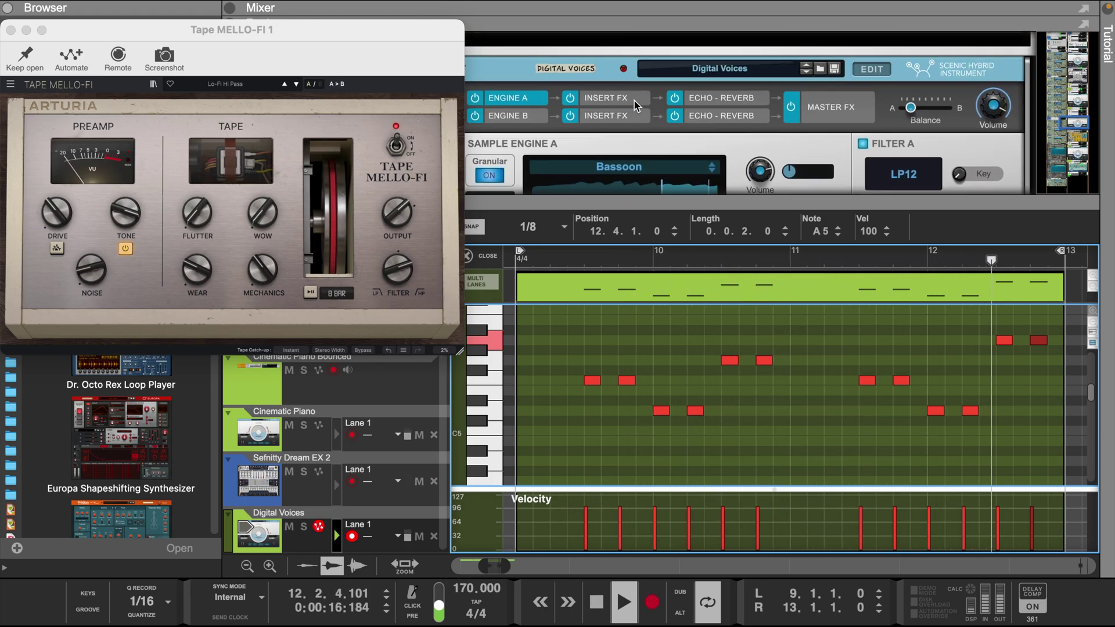
click(842, 102)
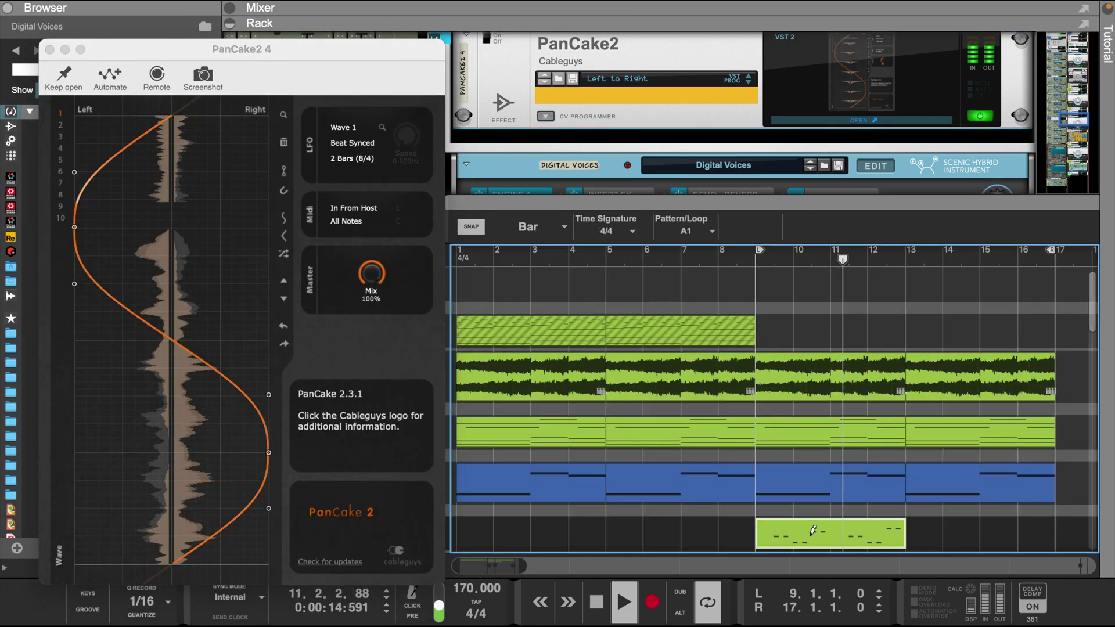
Duplicate the Digital Voices clip to bar 13 and close the PanCake2 window.
click(815, 530)
key(super+d)
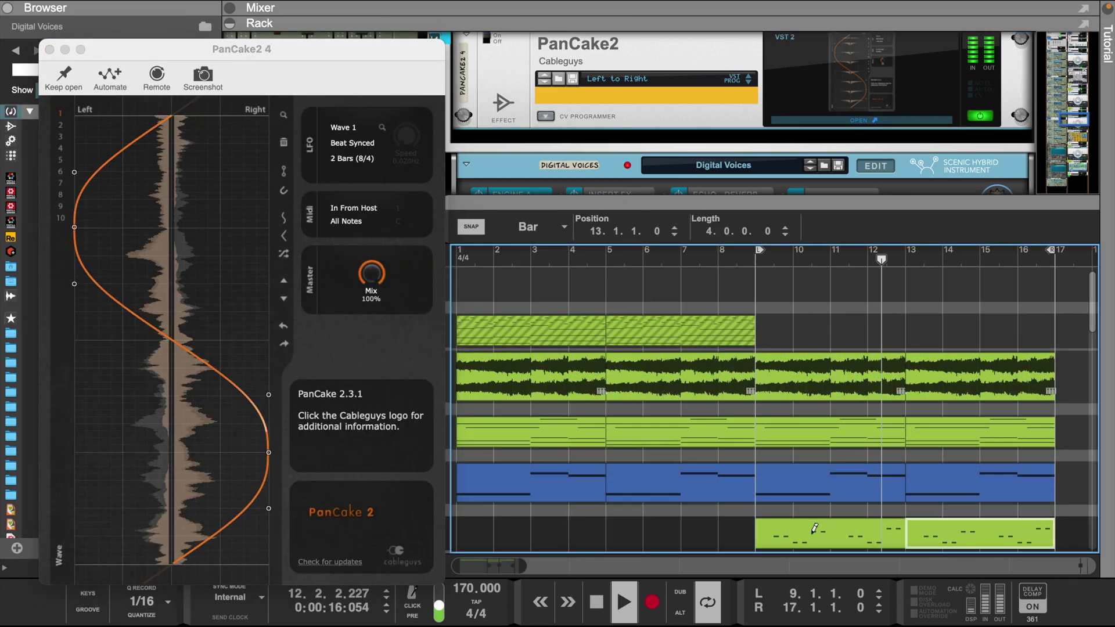
click(50, 49)
scroll(283, 77, up, 2)
scroll(280, 76, up, 10)
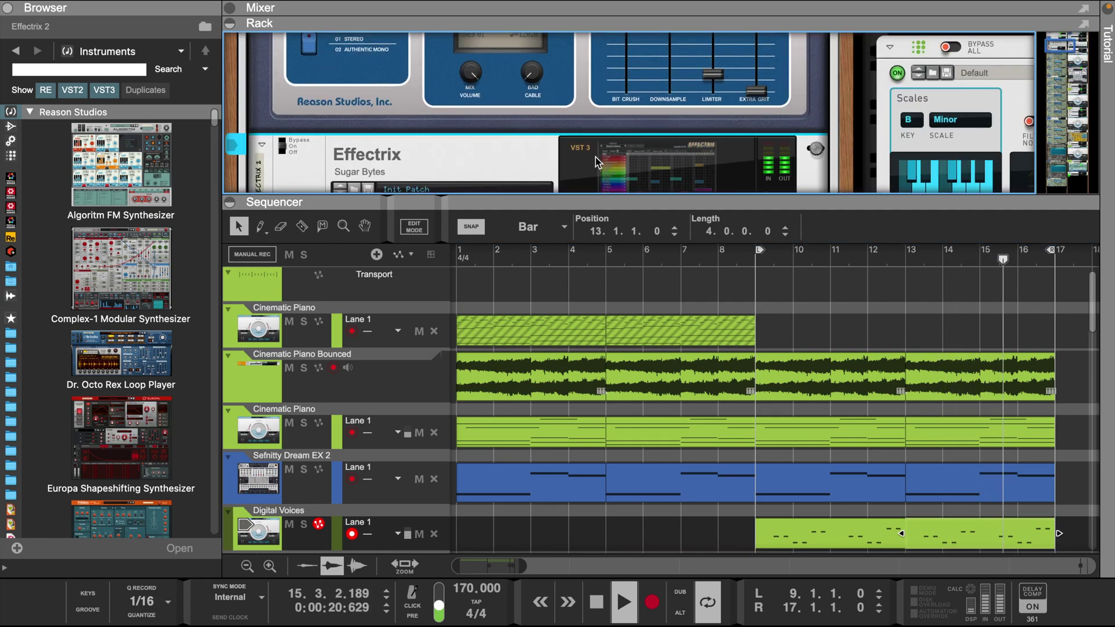
Open the Effectrix 2 window and close it again.
click(595, 159)
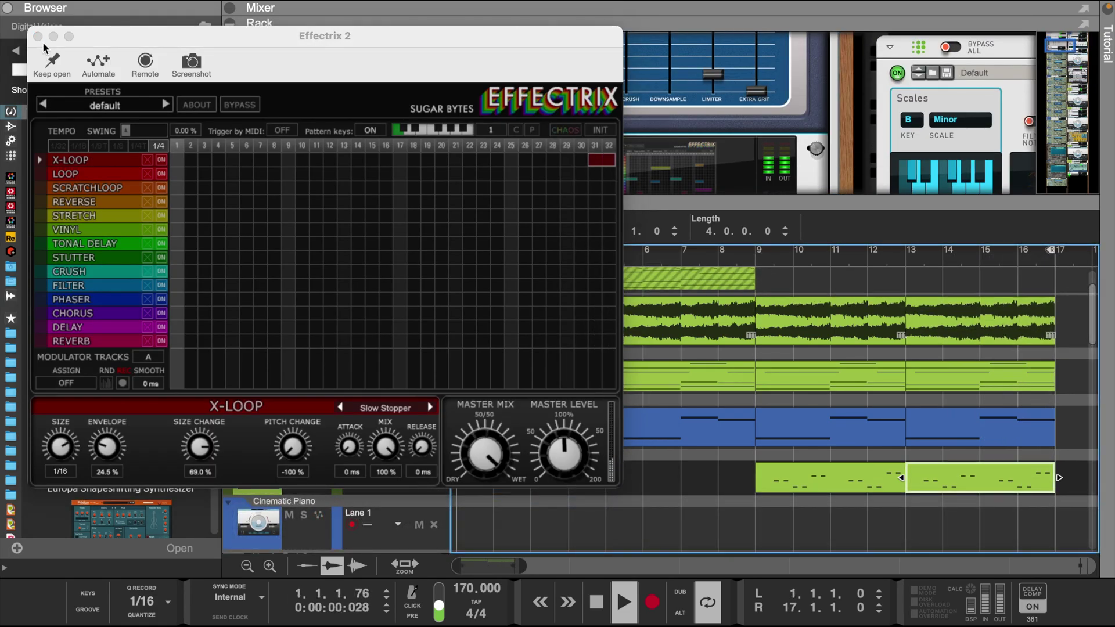
click(37, 36)
scroll(613, 465, up, 2)
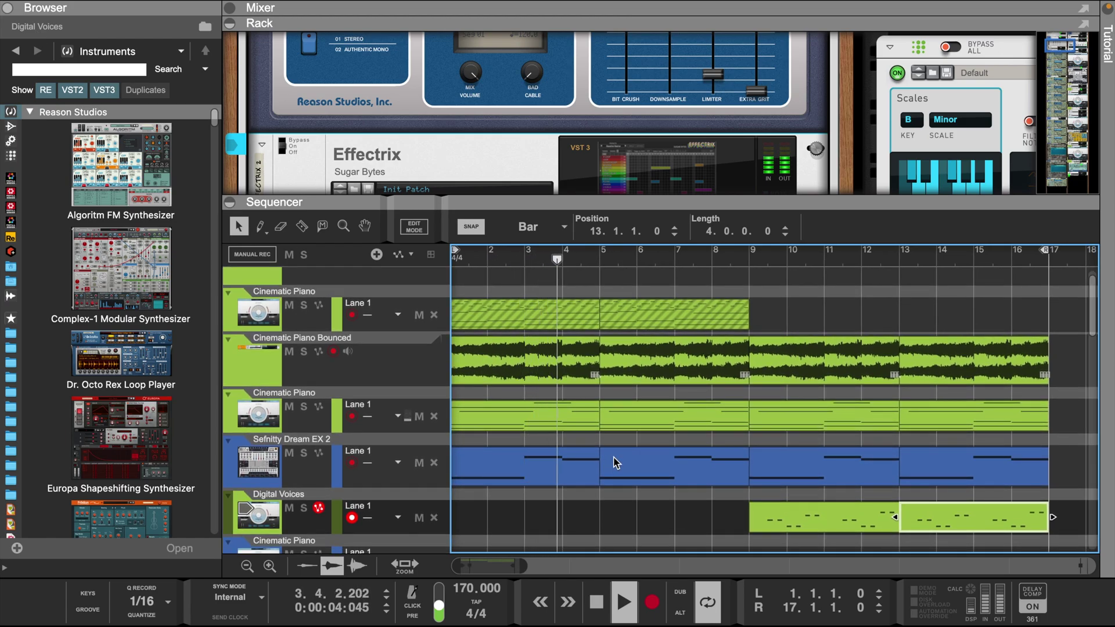
scroll(779, 417, down, 2)
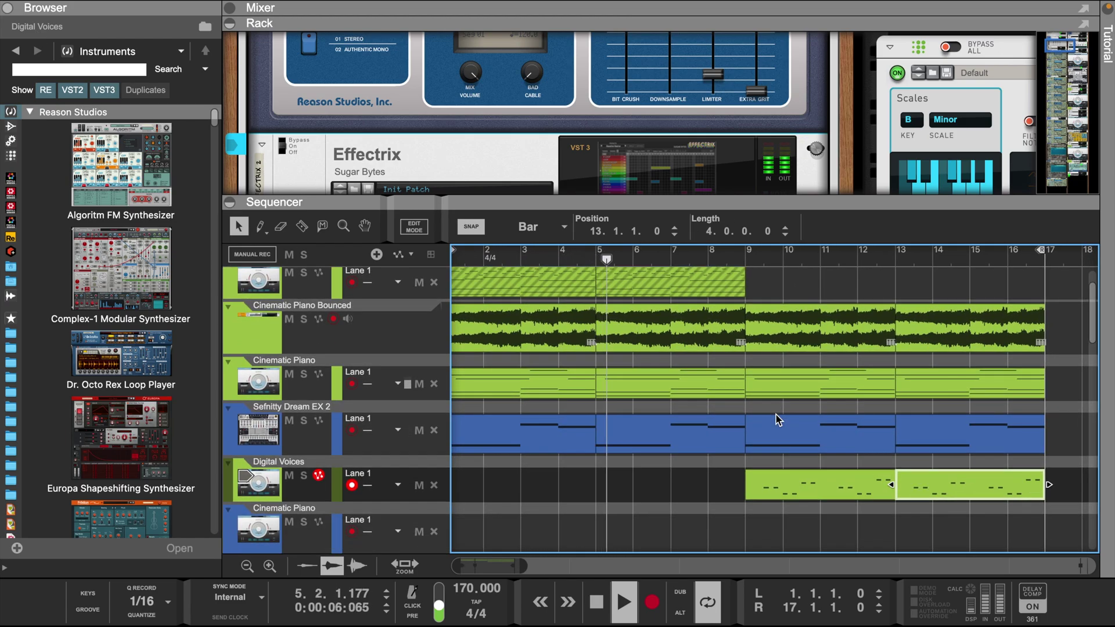
scroll(778, 419, up, 1)
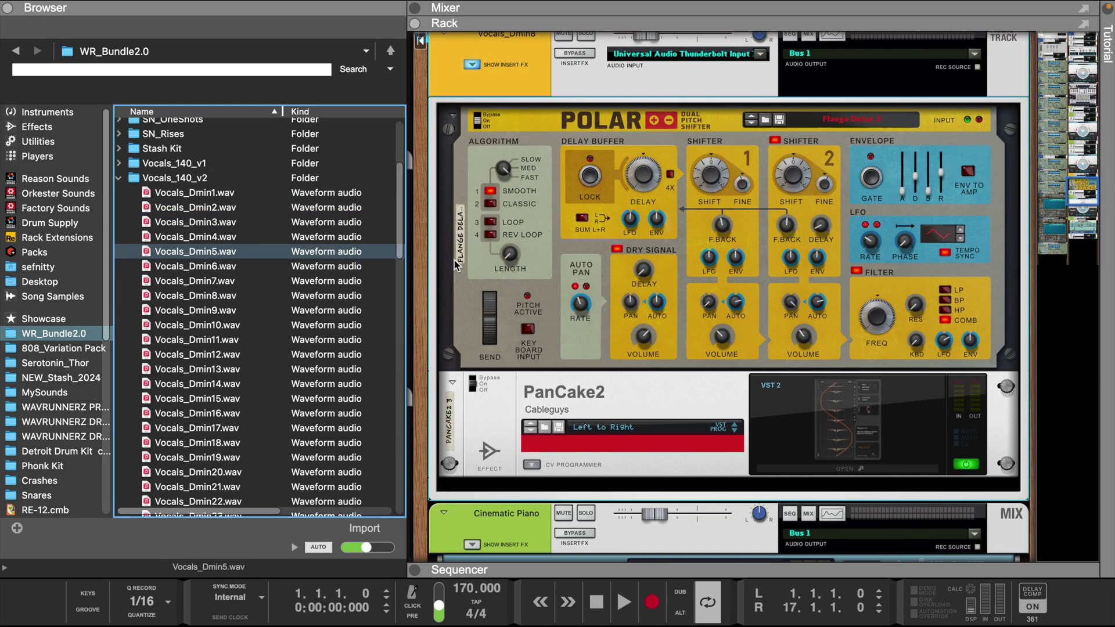
Audition the Vocals_Dmin5 through Vocals_Dmin9 samples in the Browser.
click(235, 255)
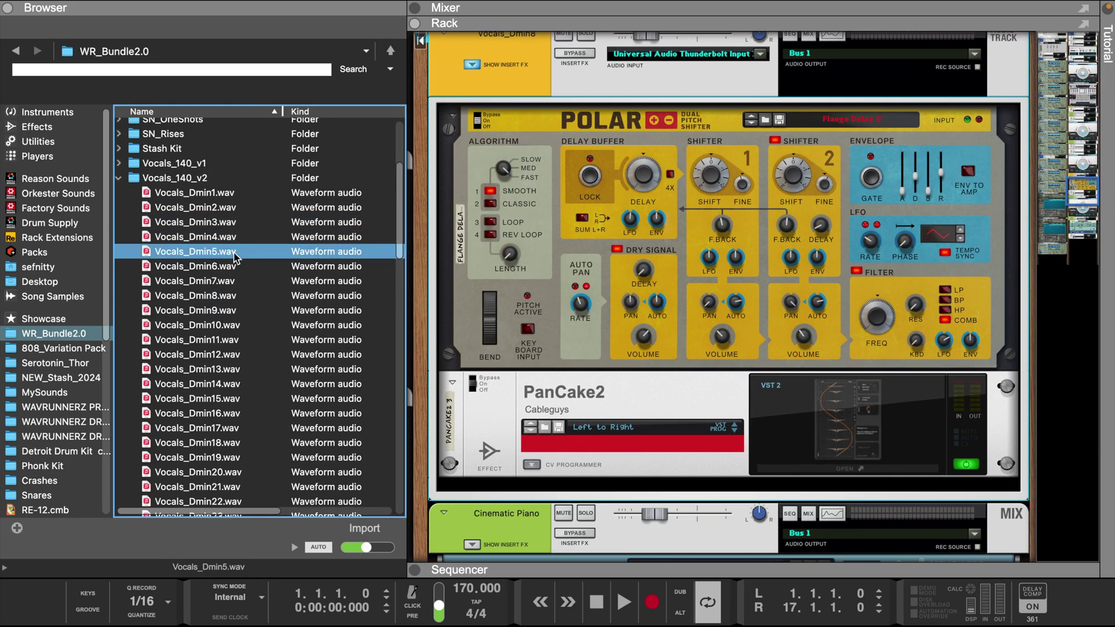
key(Down)
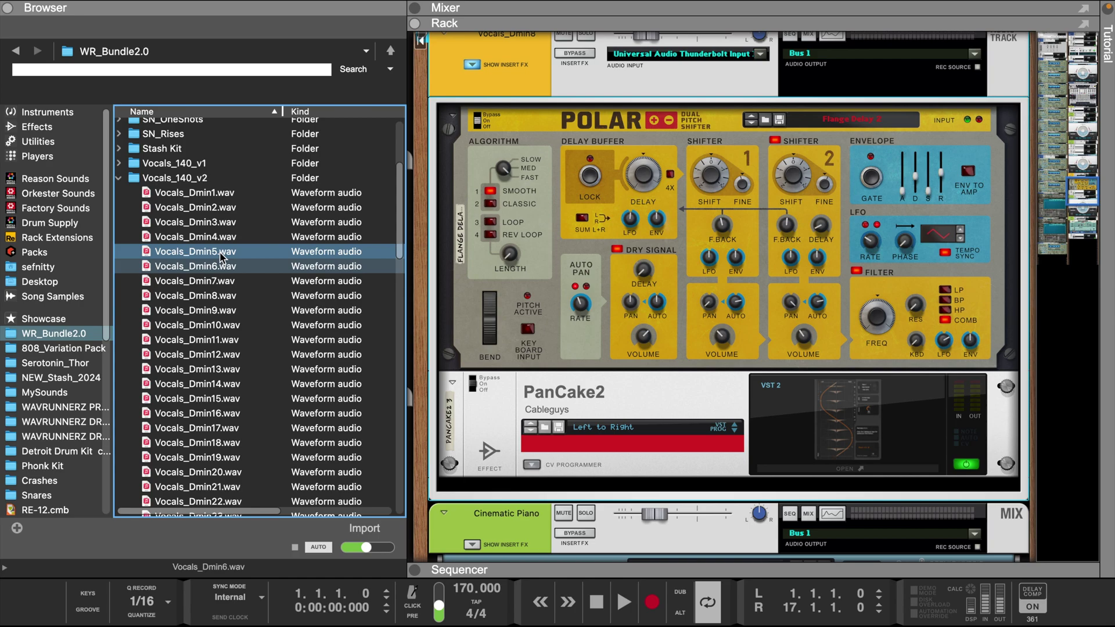
click(220, 254)
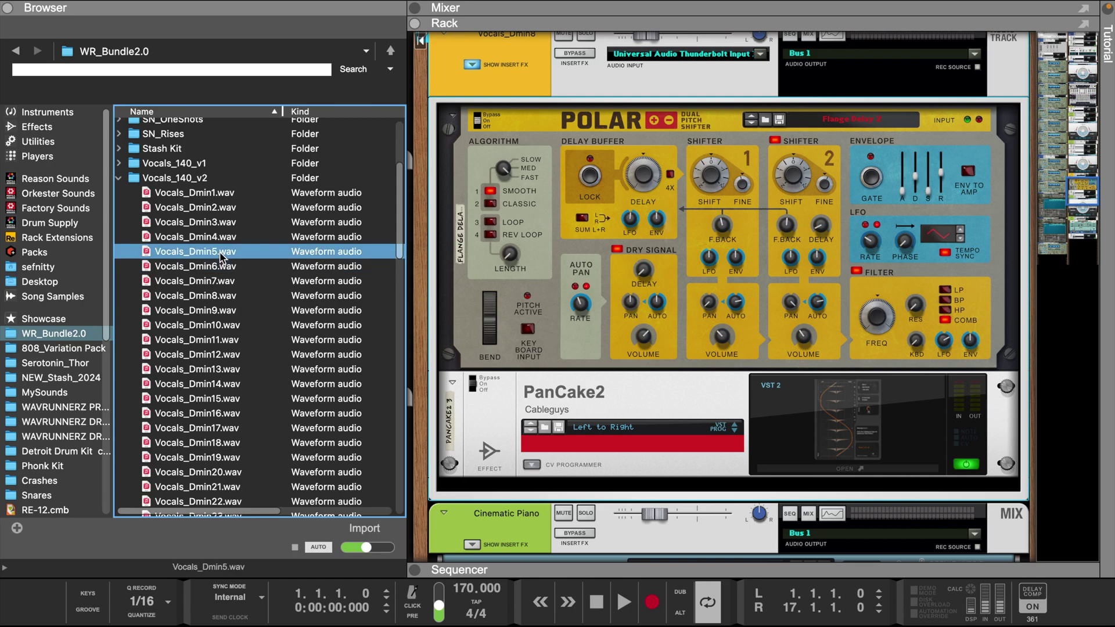
click(214, 282)
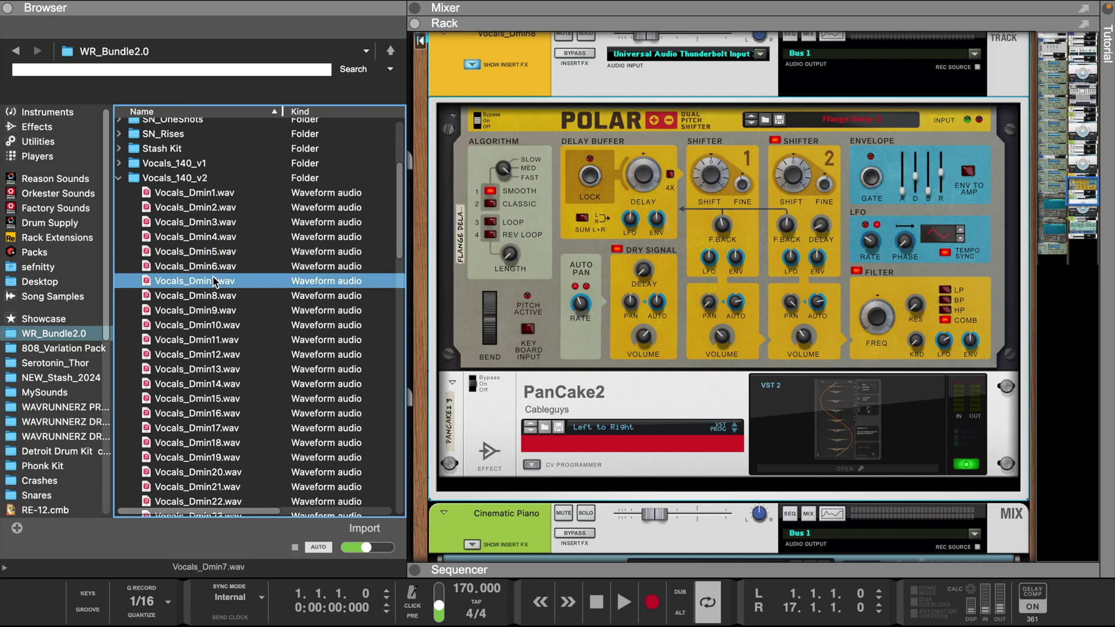
click(215, 297)
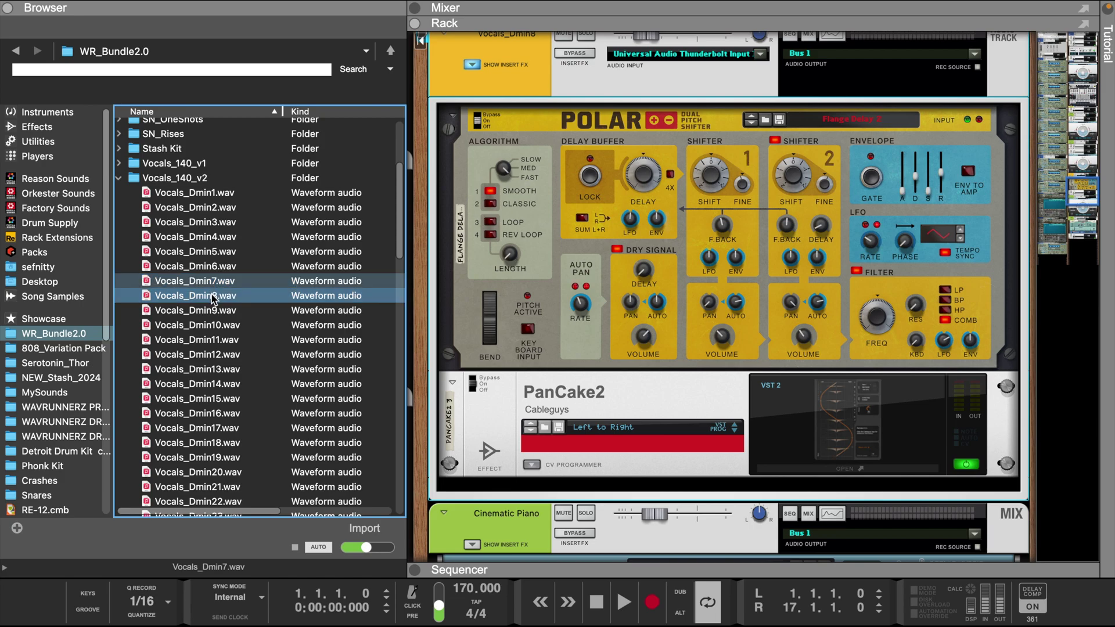
click(204, 307)
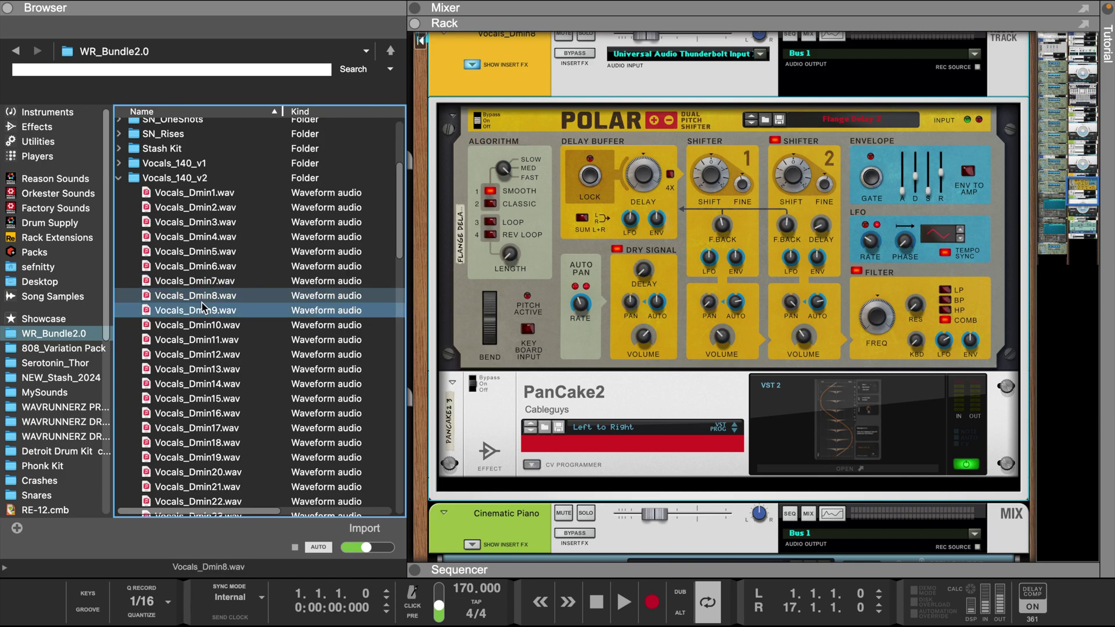
Drag Vocals_Dmin8.wav into the song starting at bar 17.
scroll(203, 307, up, 4)
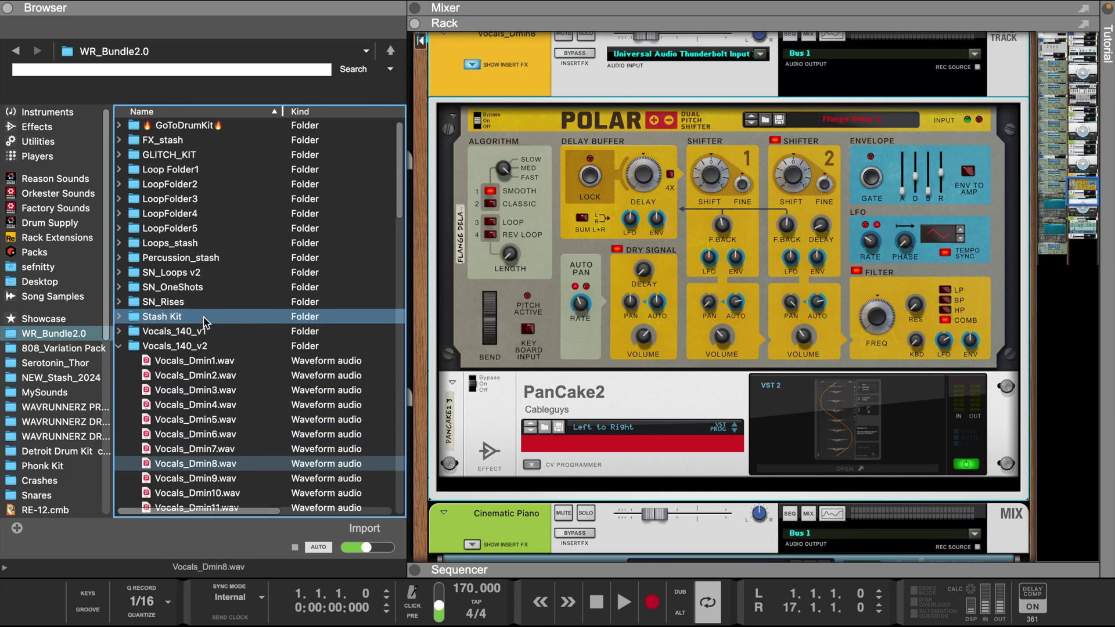
scroll(258, 407, down, 4)
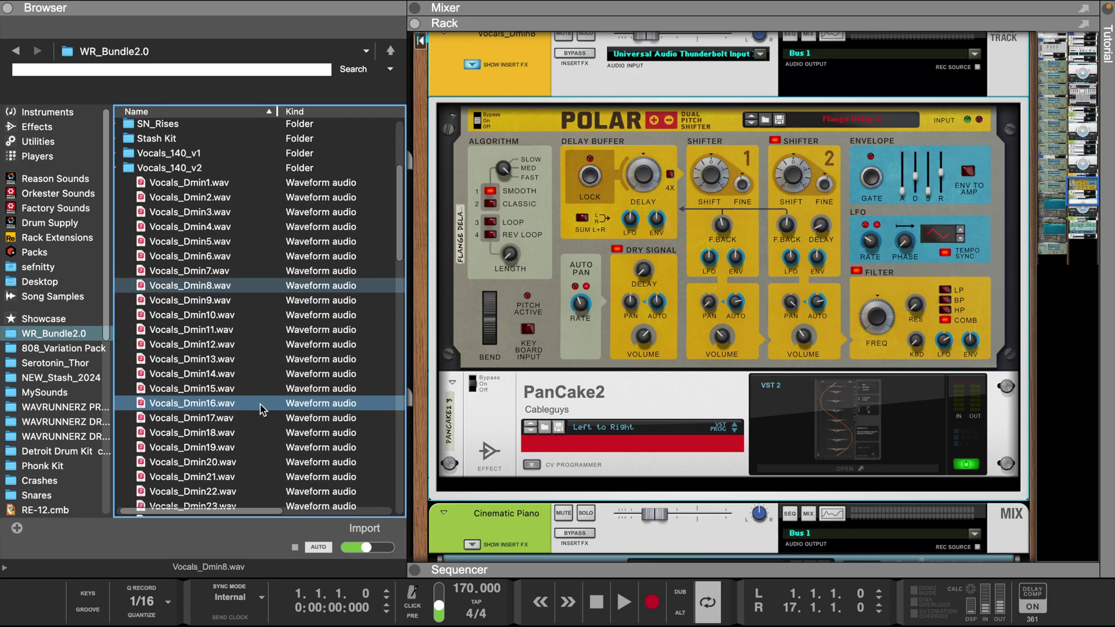
click(265, 290)
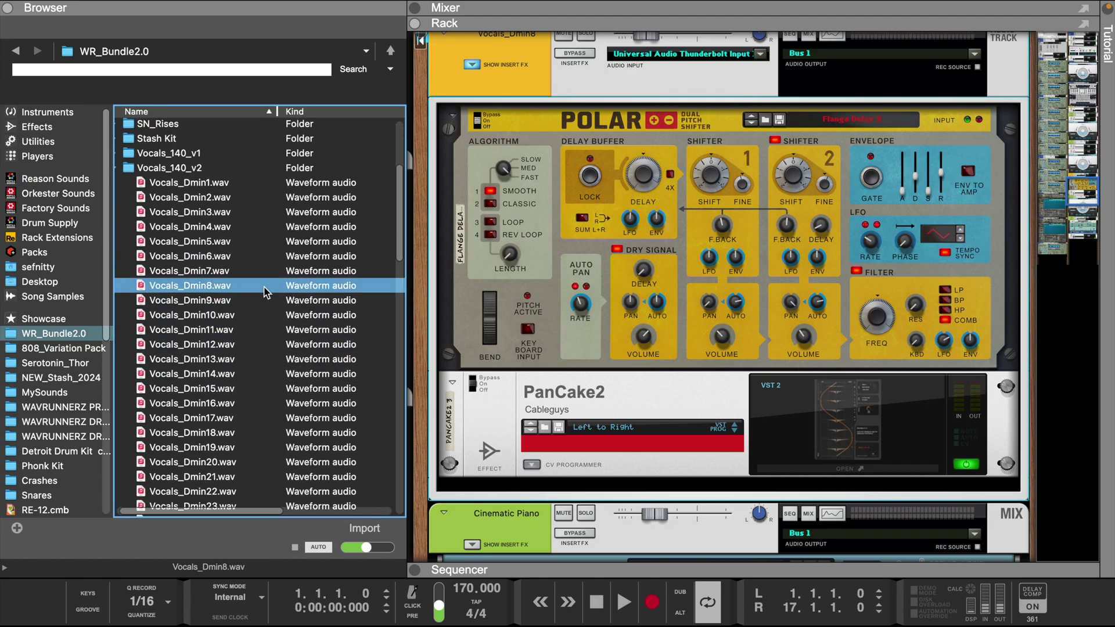
drag(266, 291, 407, 305)
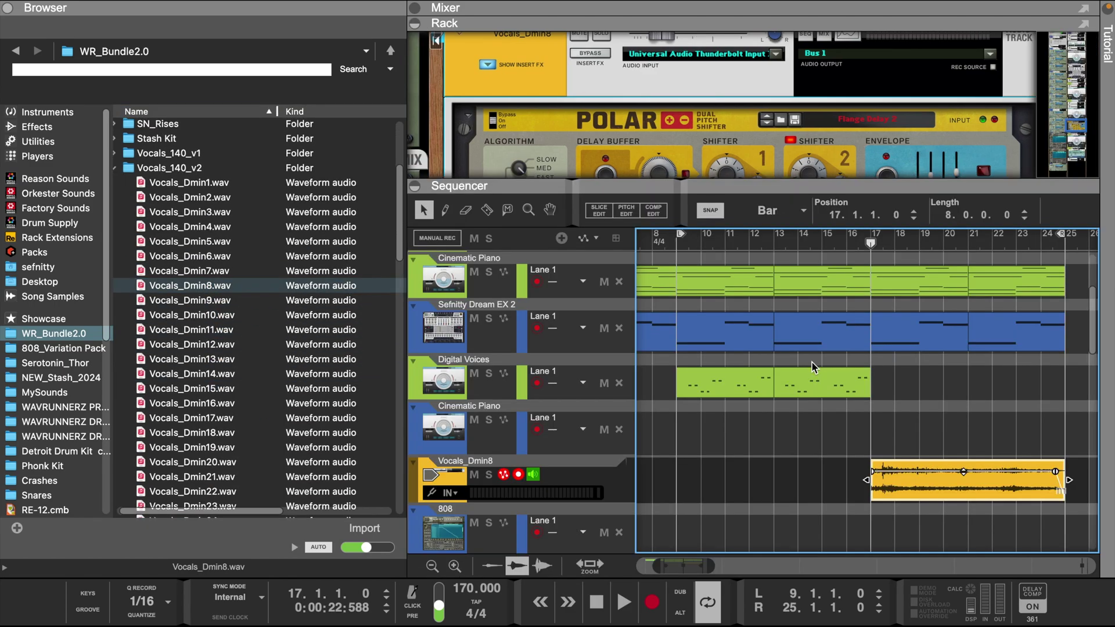
Play the arrangement, move the loop start to bar 17 and adjust the vocal track's volume.
scroll(812, 363, down, 1)
key(space)
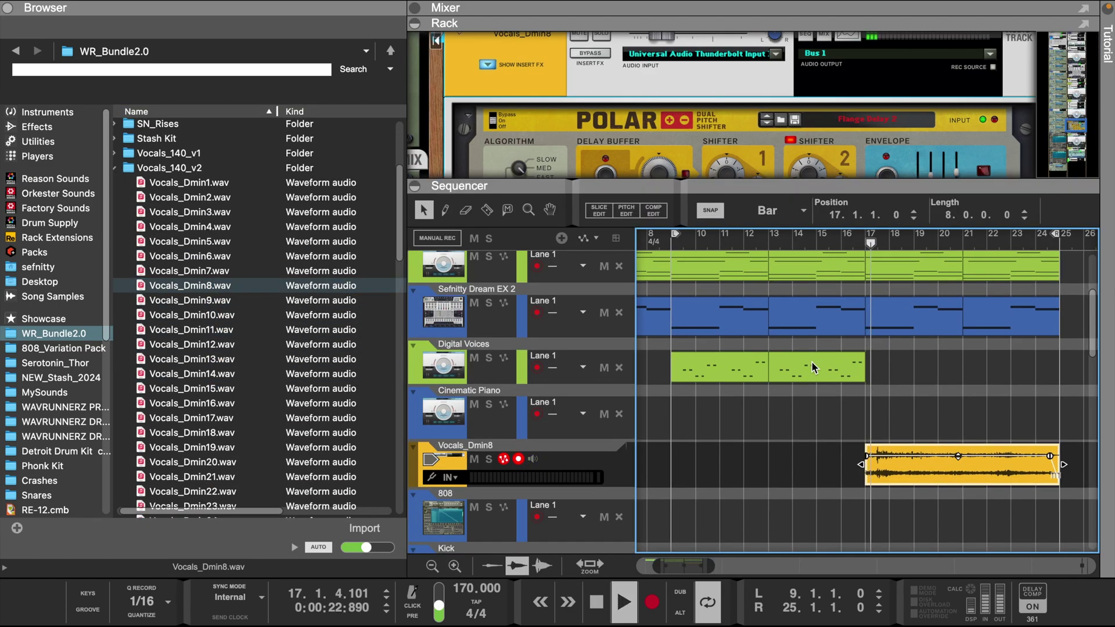
drag(675, 233, 867, 254)
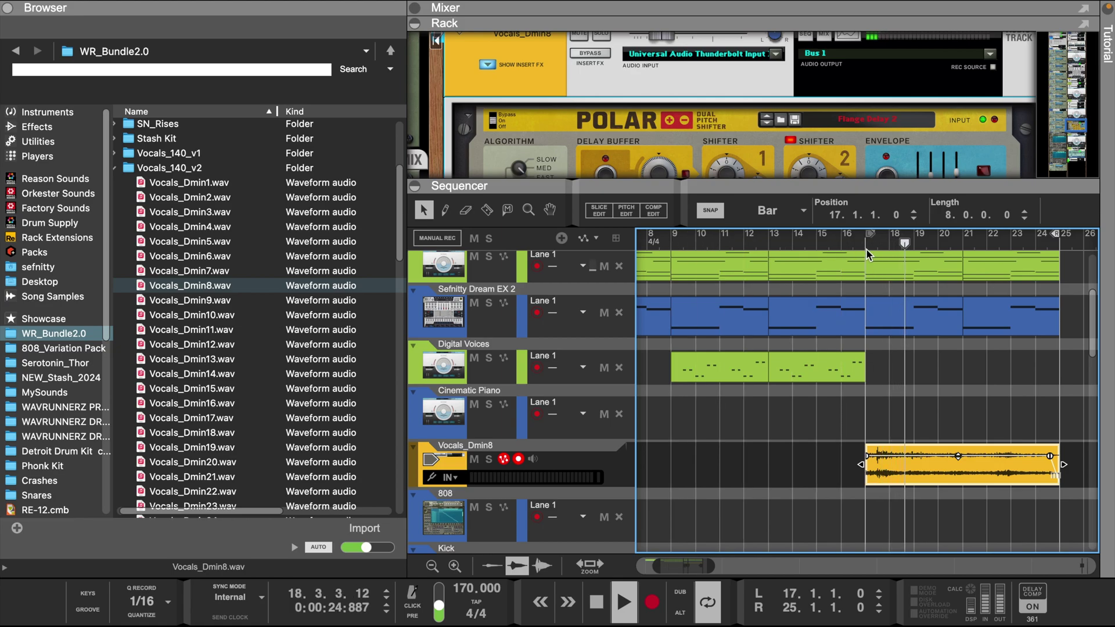
scroll(778, 127, down, 3)
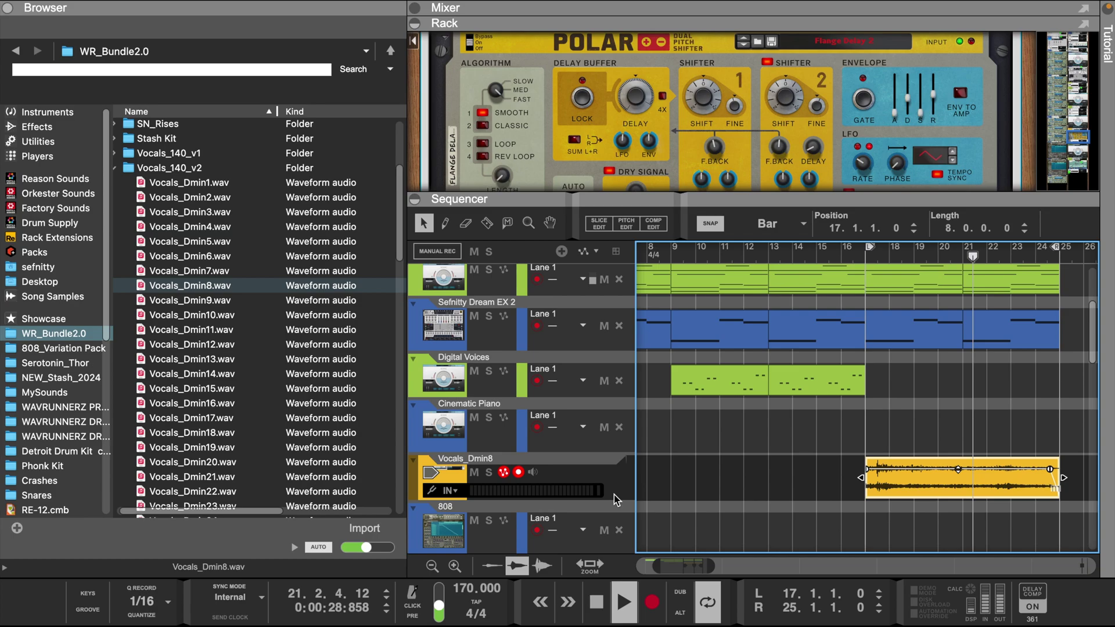
click(612, 490)
scroll(678, 157, up, 4)
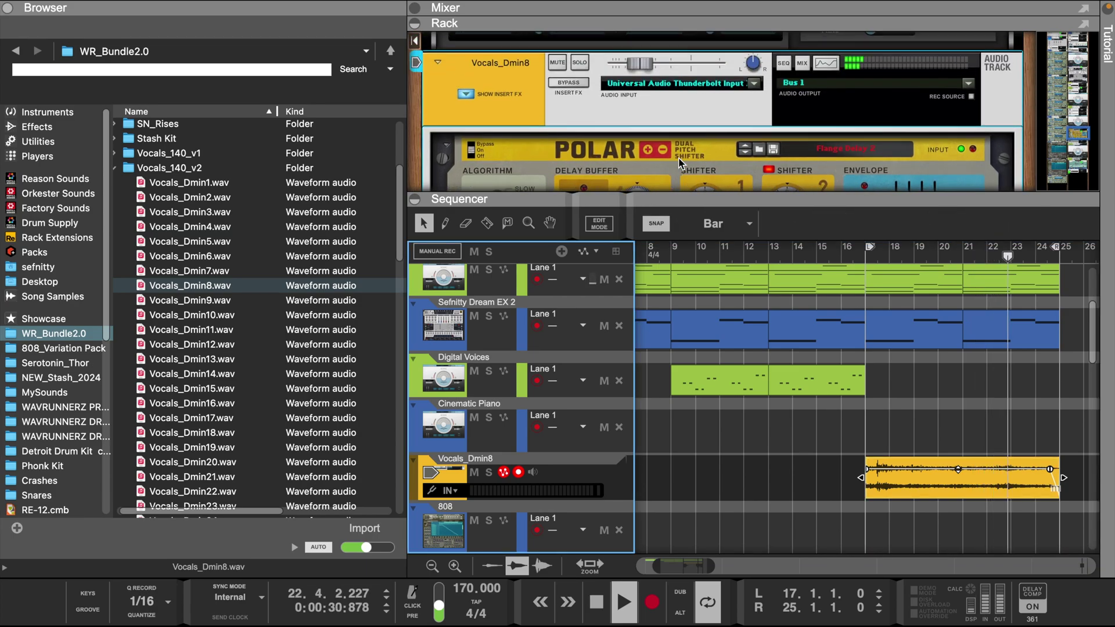
drag(653, 72, 654, 72)
scroll(755, 105, down, 10)
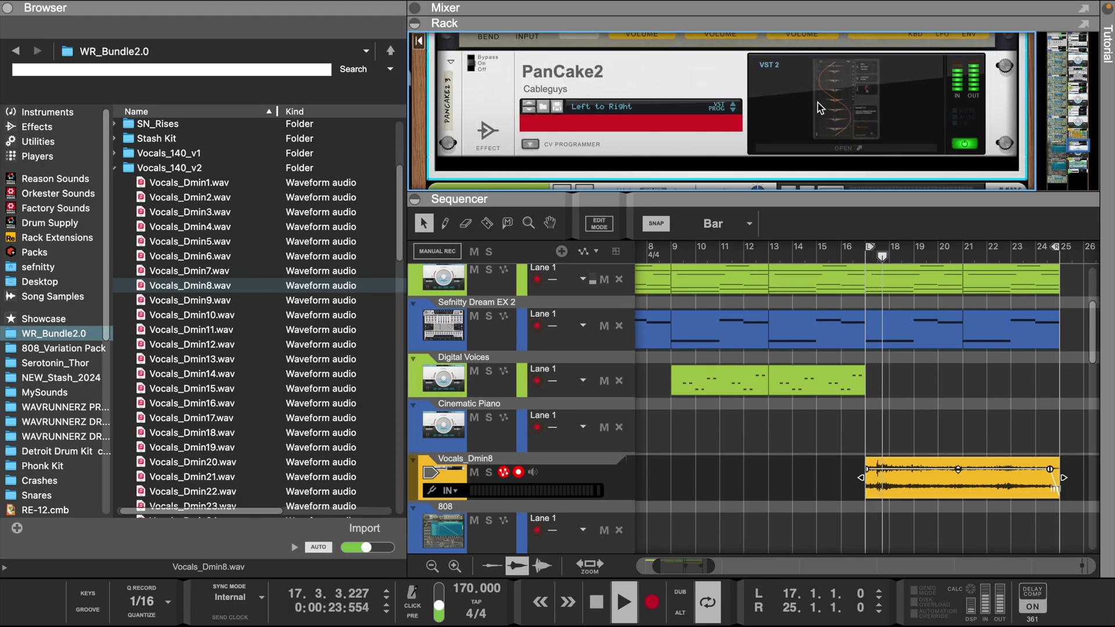
Move the loop start back to bar 1 while the PanCake2 settings window is open.
click(817, 102)
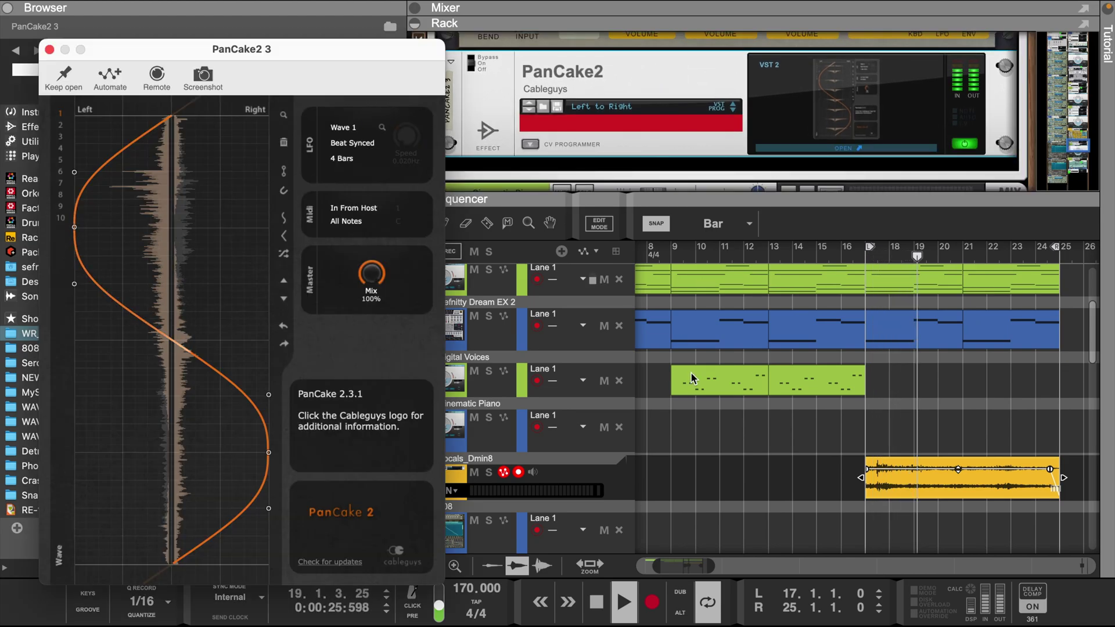
scroll(801, 317, left, 4)
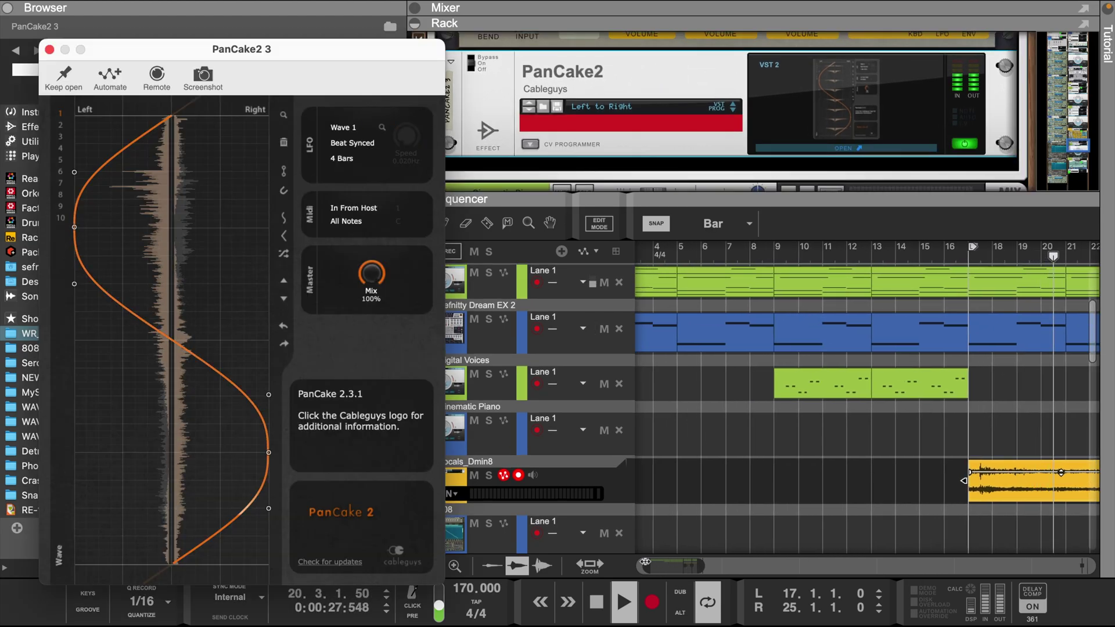
drag(605, 563, 603, 563)
drag(972, 248, 546, 276)
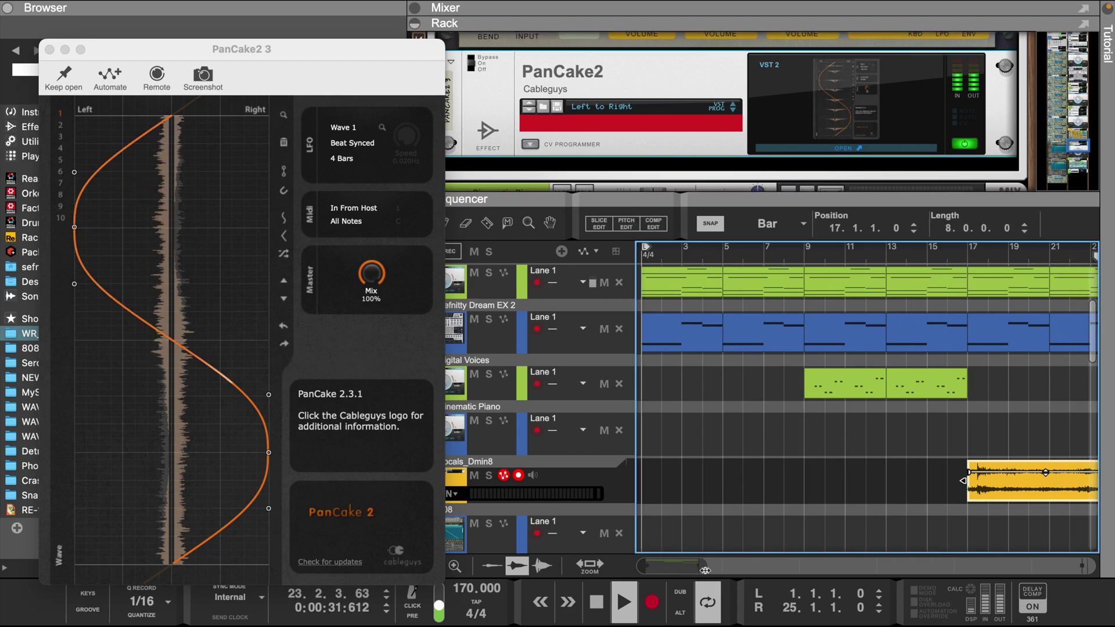
drag(700, 568, 721, 563)
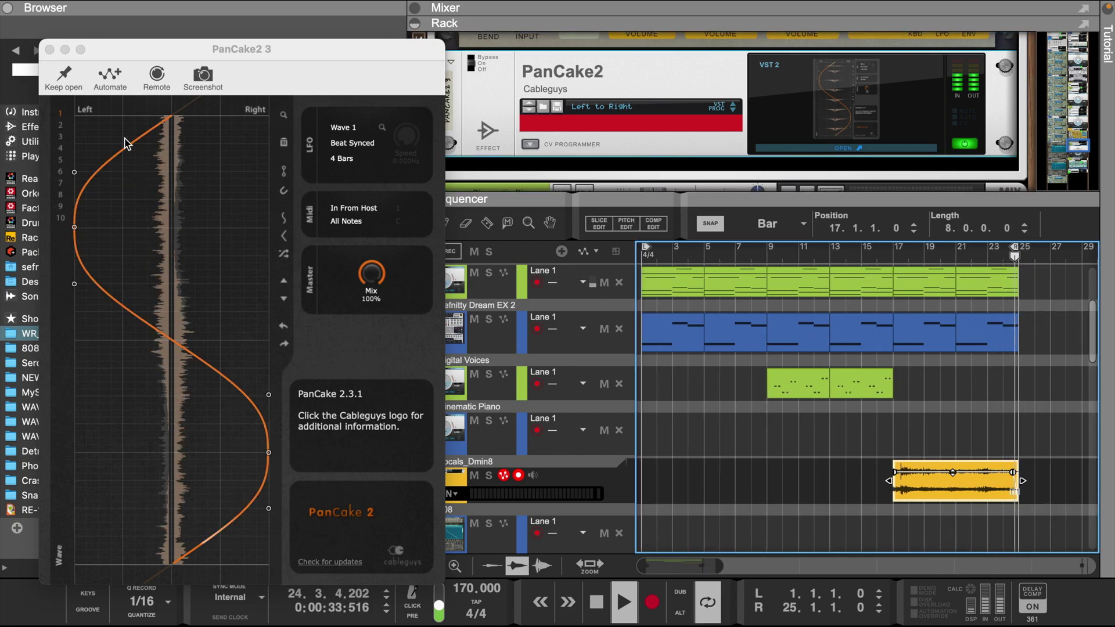
click(50, 49)
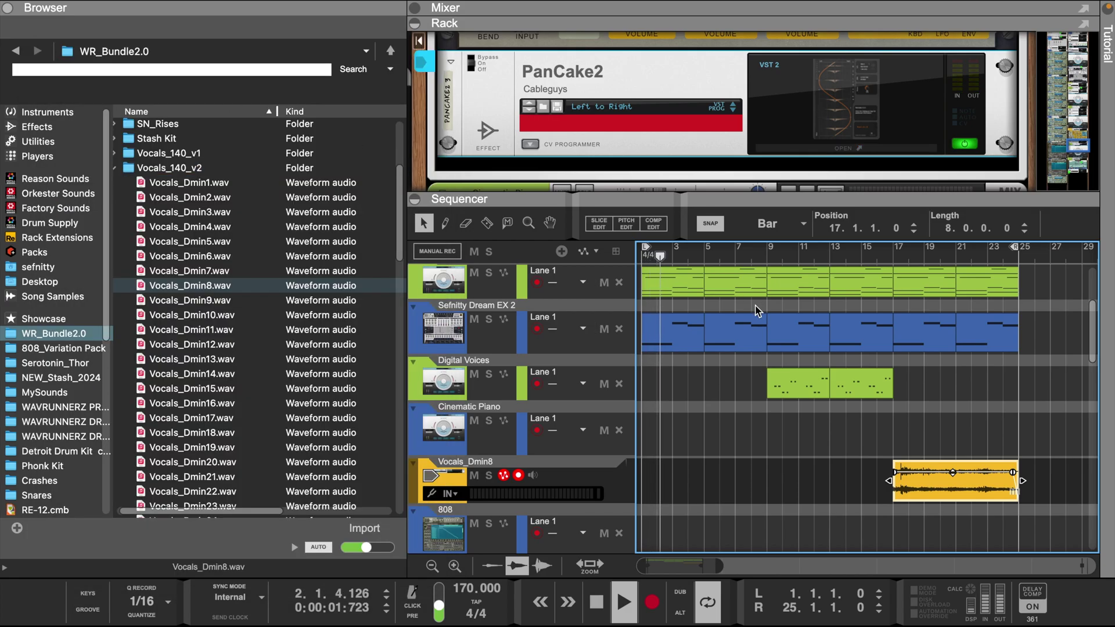
Delete the piano clip at bars 9–11, then undo the deletion.
scroll(757, 310, up, 5)
scroll(757, 310, down, 2)
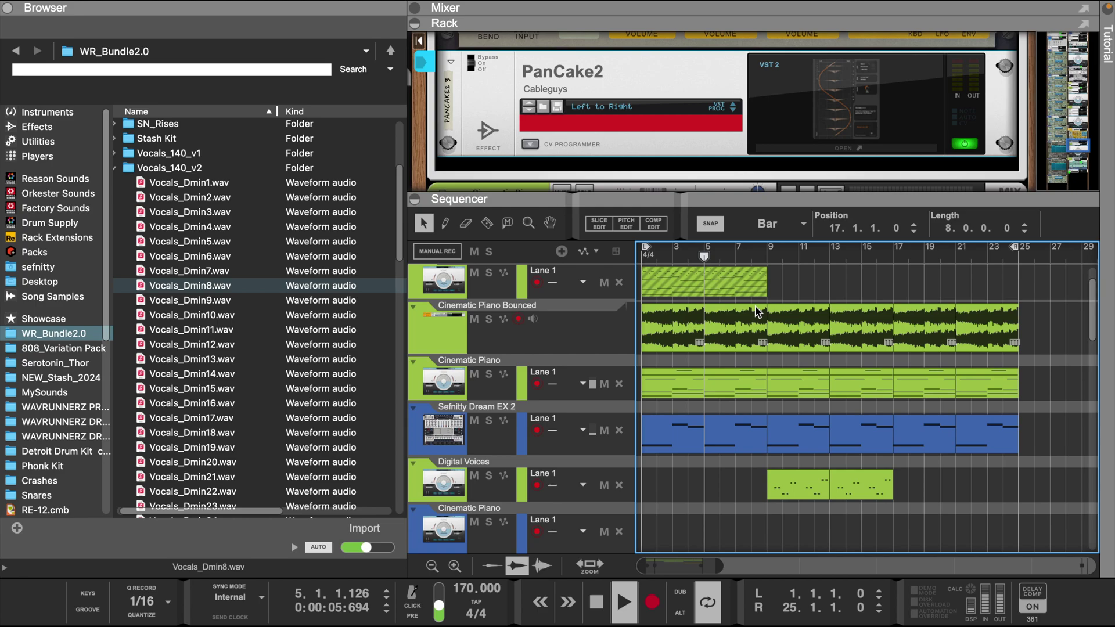
click(799, 378)
key(Delete)
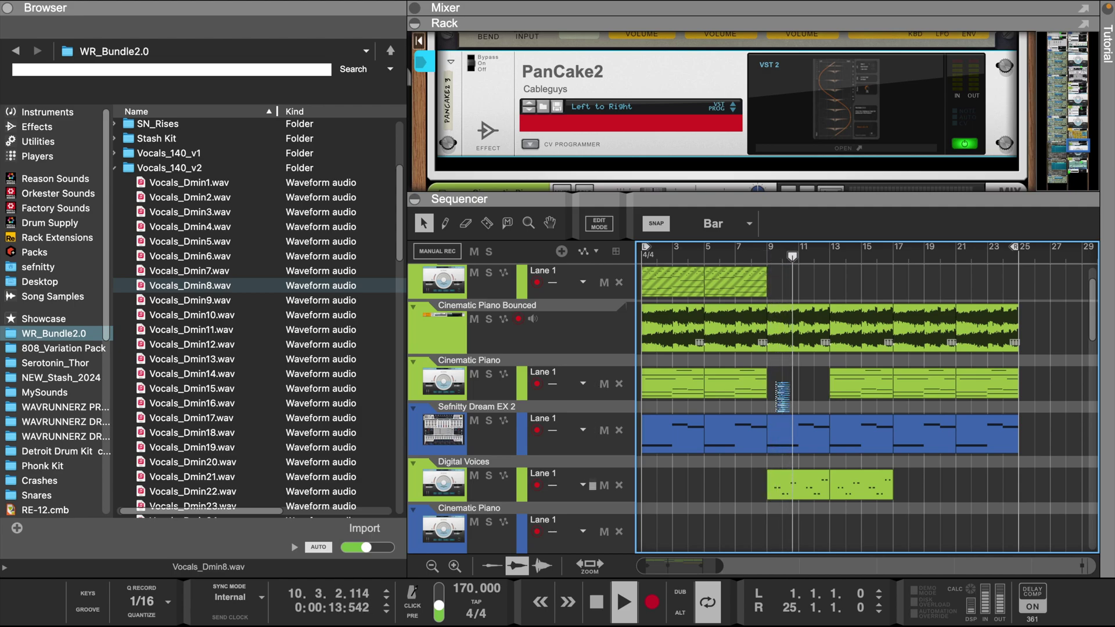
key(ctrl+z)
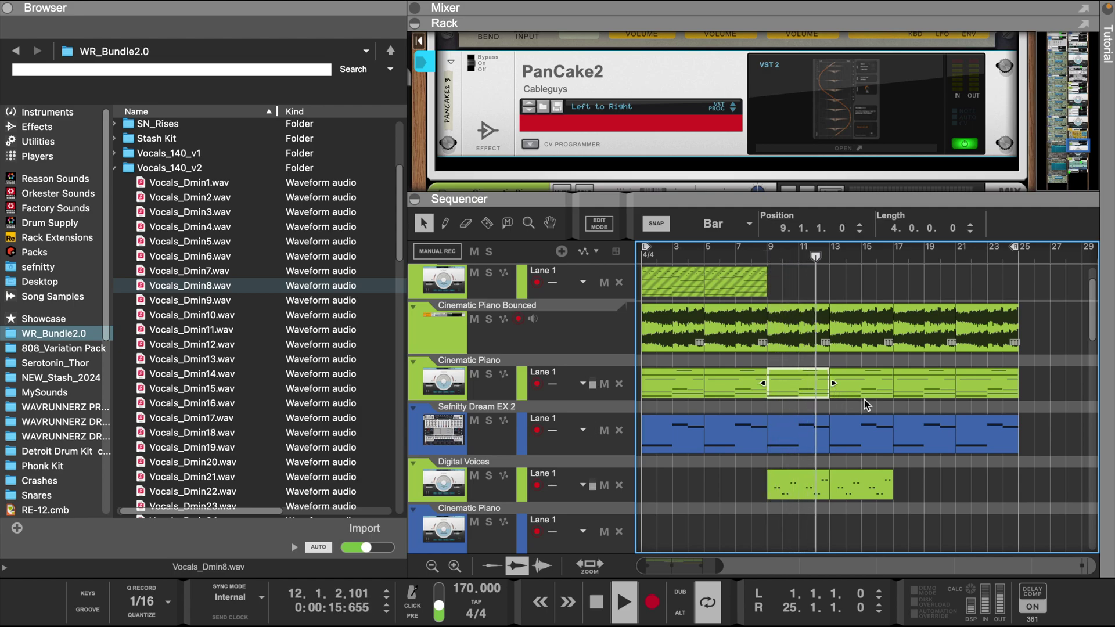
Move the Vocals_Dmin8 track up beneath Digital Voices.
scroll(864, 399, right, 1)
scroll(864, 399, down, 1)
scroll(864, 400, down, 3)
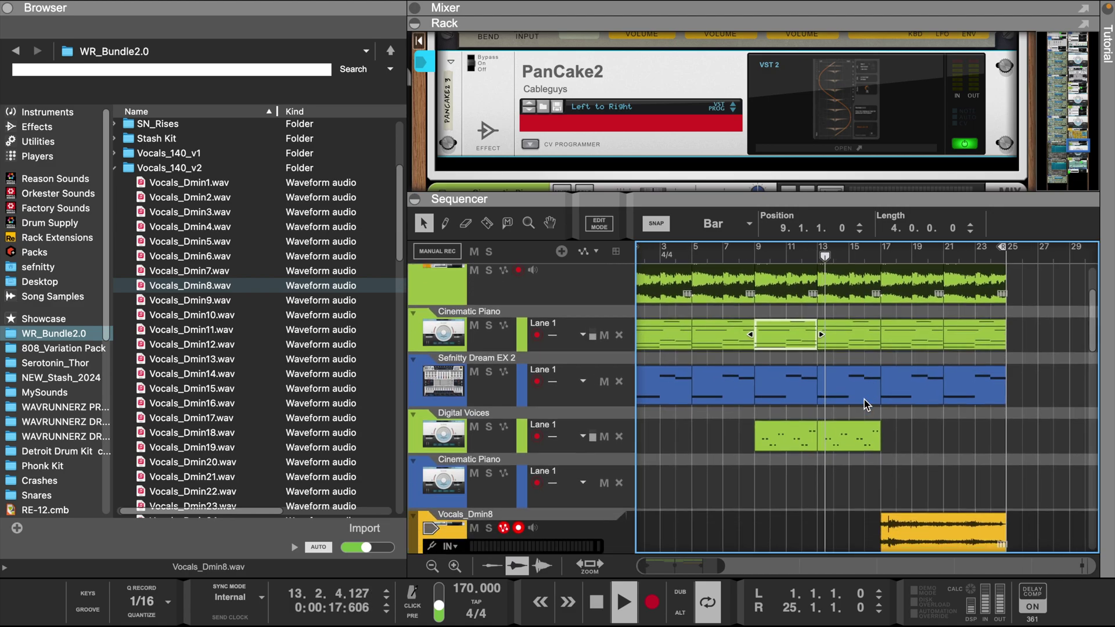
scroll(864, 399, down, 3)
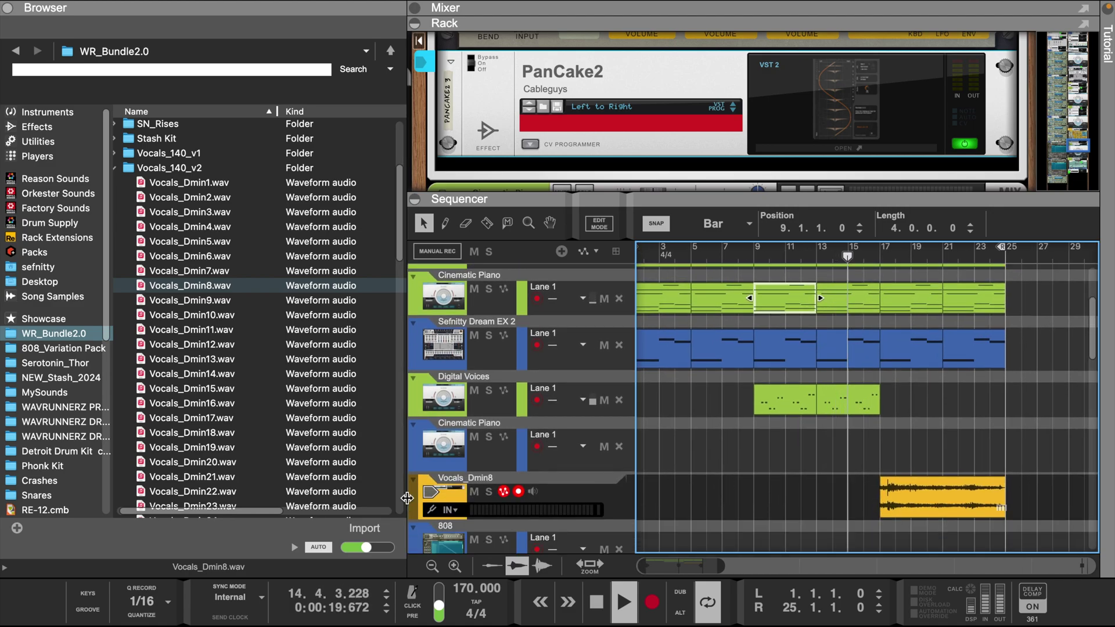
drag(415, 504, 427, 424)
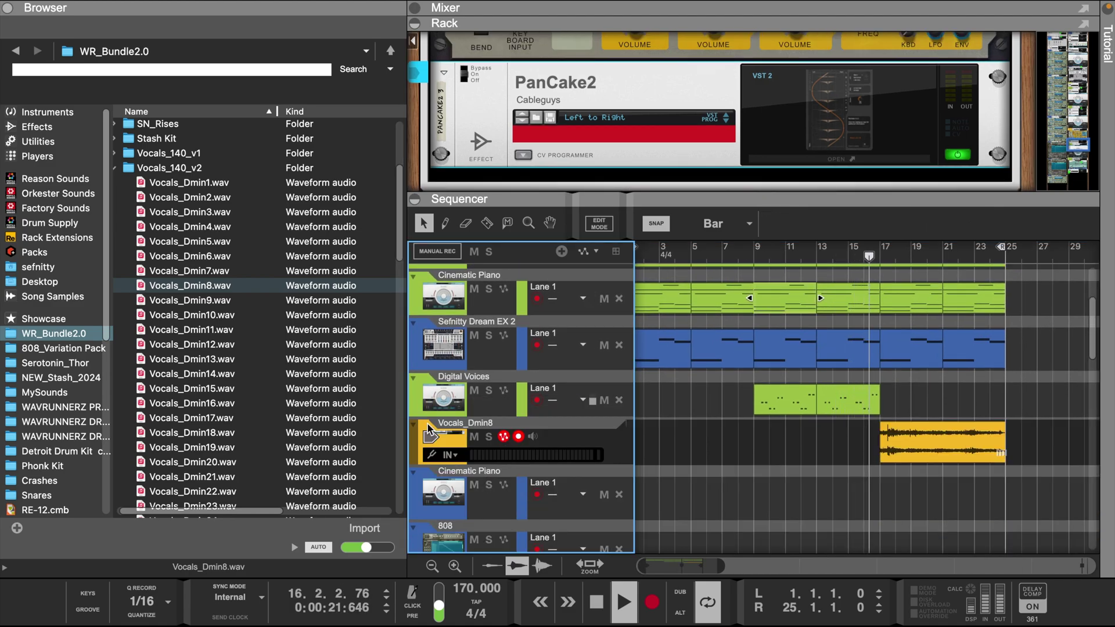
scroll(847, 425, up, 3)
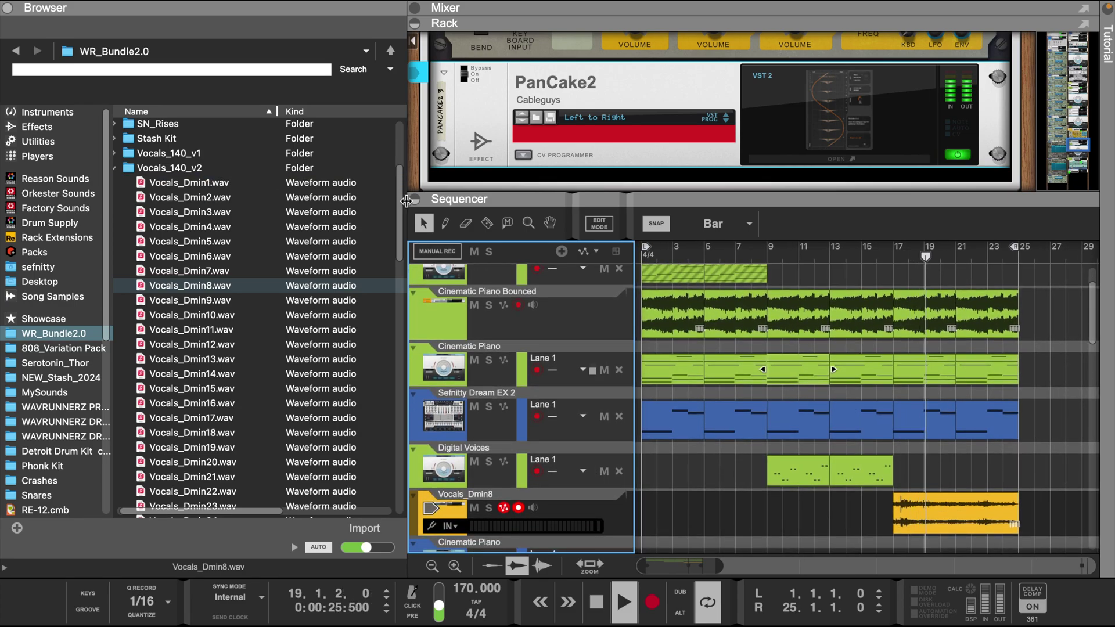
Narrow the browser, collapse Vocals_140_v2, and stretch the HiHat clip to bar 5.
drag(405, 202, 302, 201)
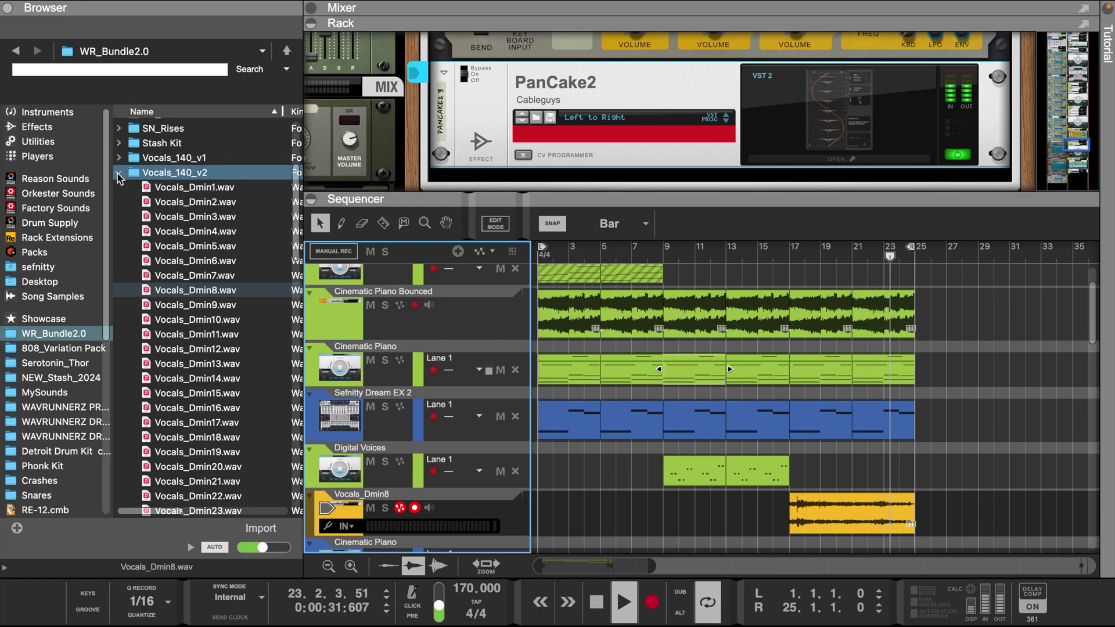
click(114, 169)
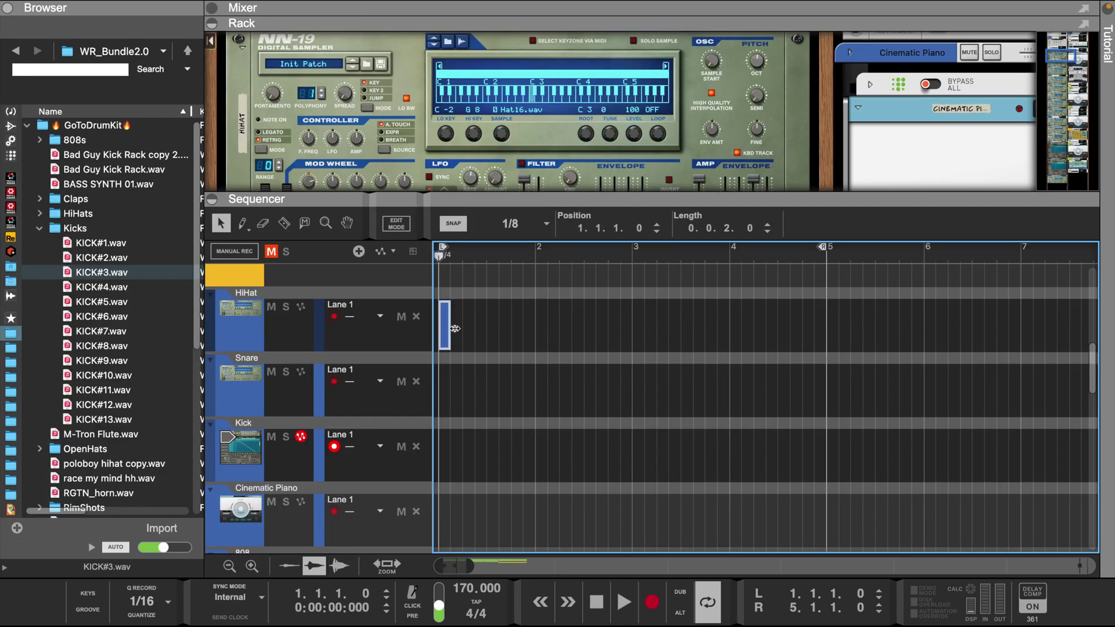
drag(454, 329, 827, 331)
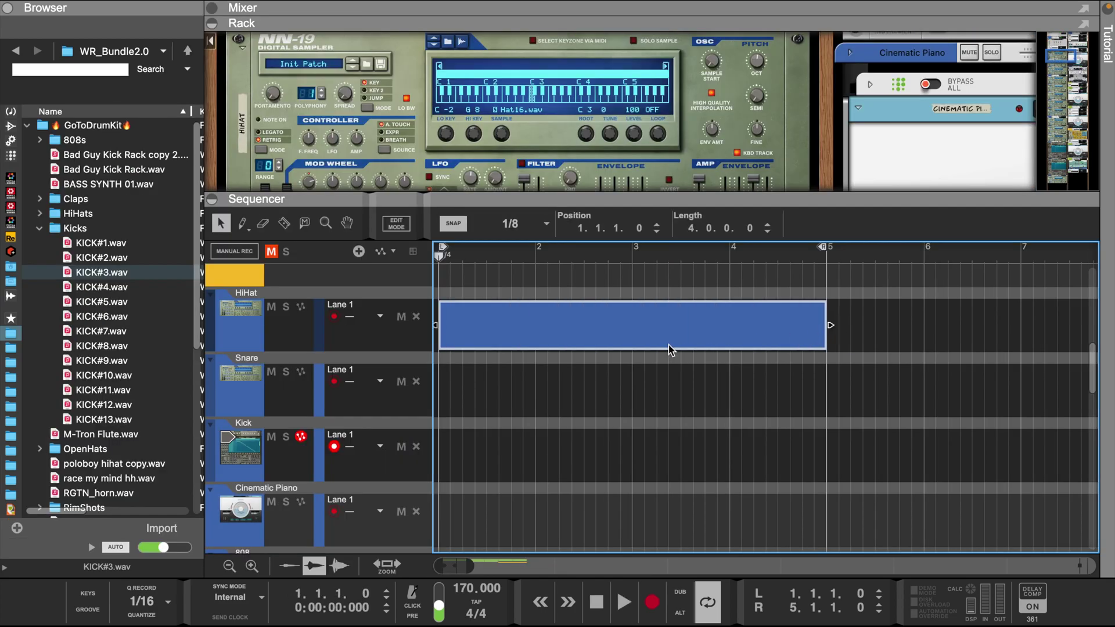
Create Snare and Kick clips and open all three drum clips for note editing.
double_click(668, 388)
double_click(668, 450)
drag(843, 266, 591, 480)
right_click(515, 326)
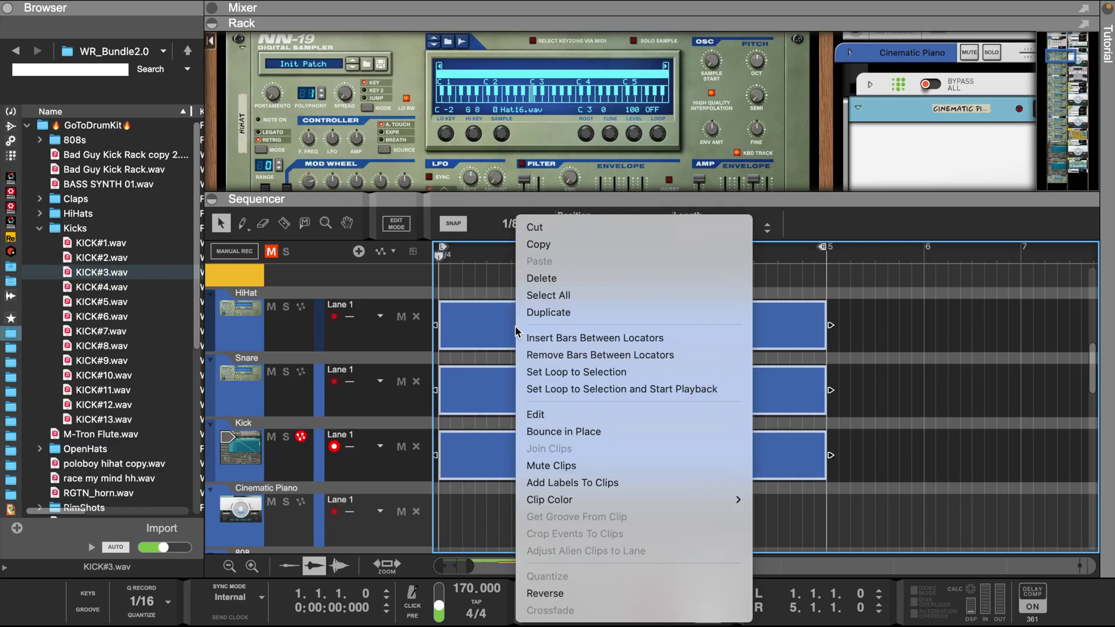
click(535, 414)
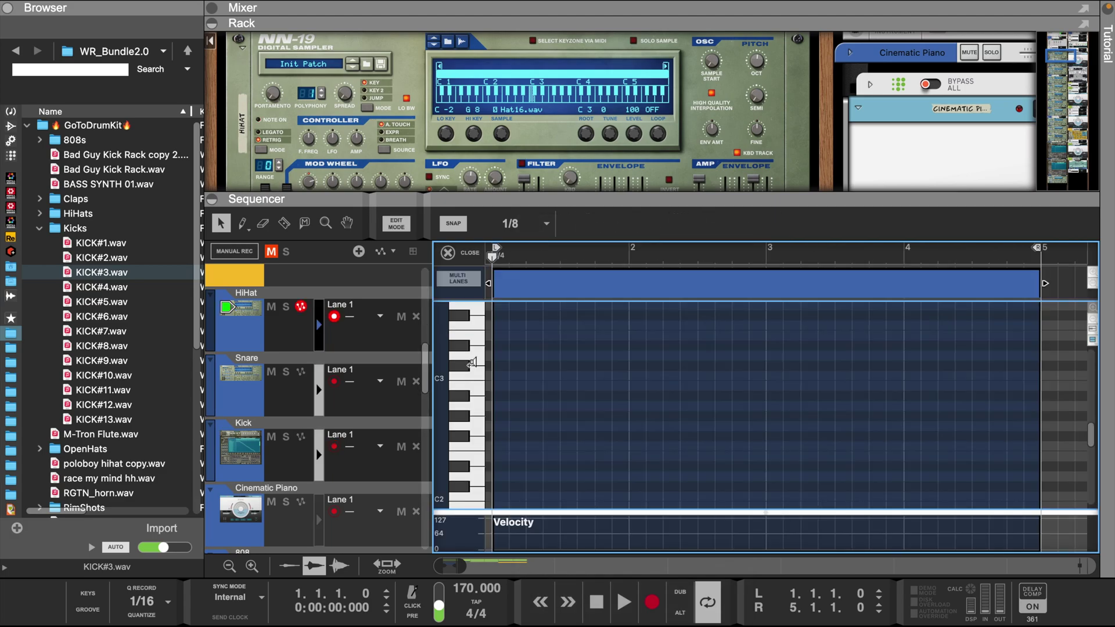
key(space)
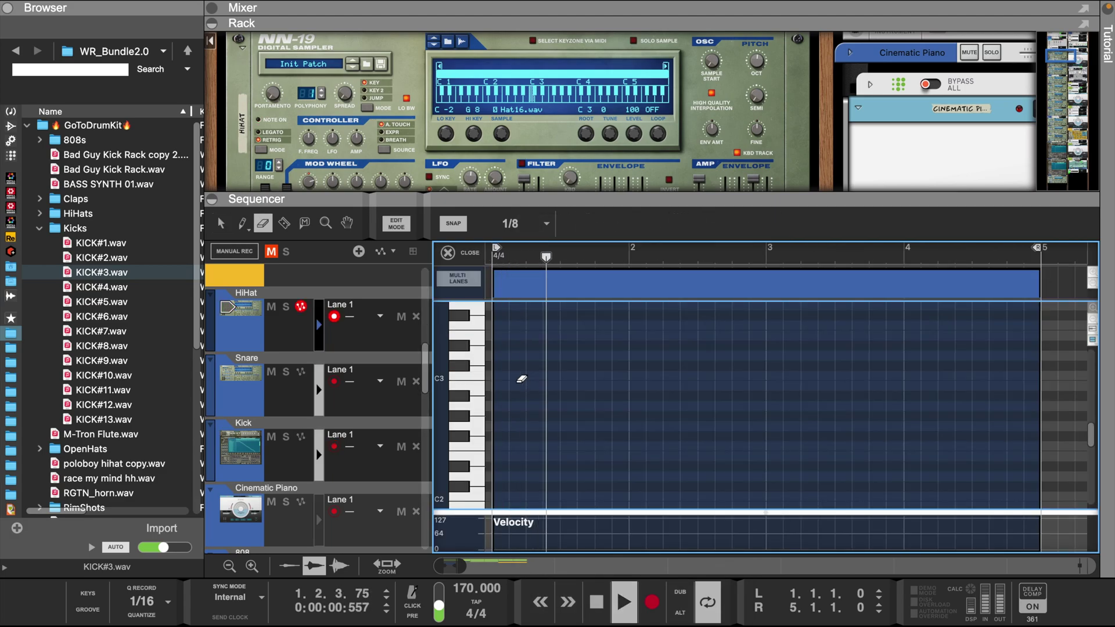
Draw a row of sixteenth C3 hi-hat notes to bar 4 and vary their velocities.
key(w)
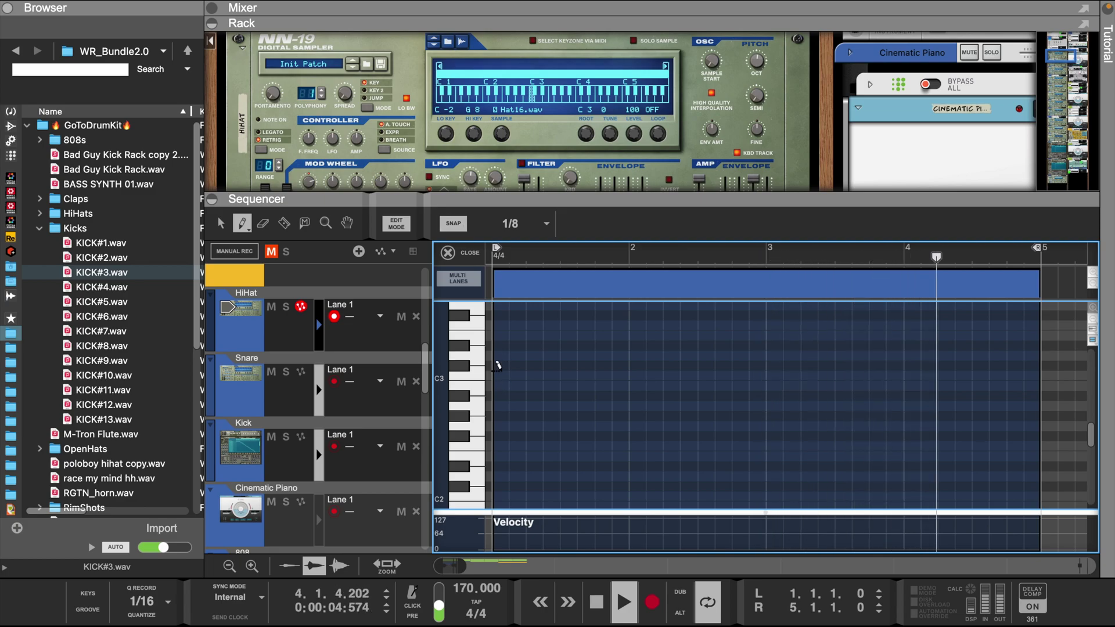
drag(501, 375, 814, 376)
drag(1016, 372, 1028, 372)
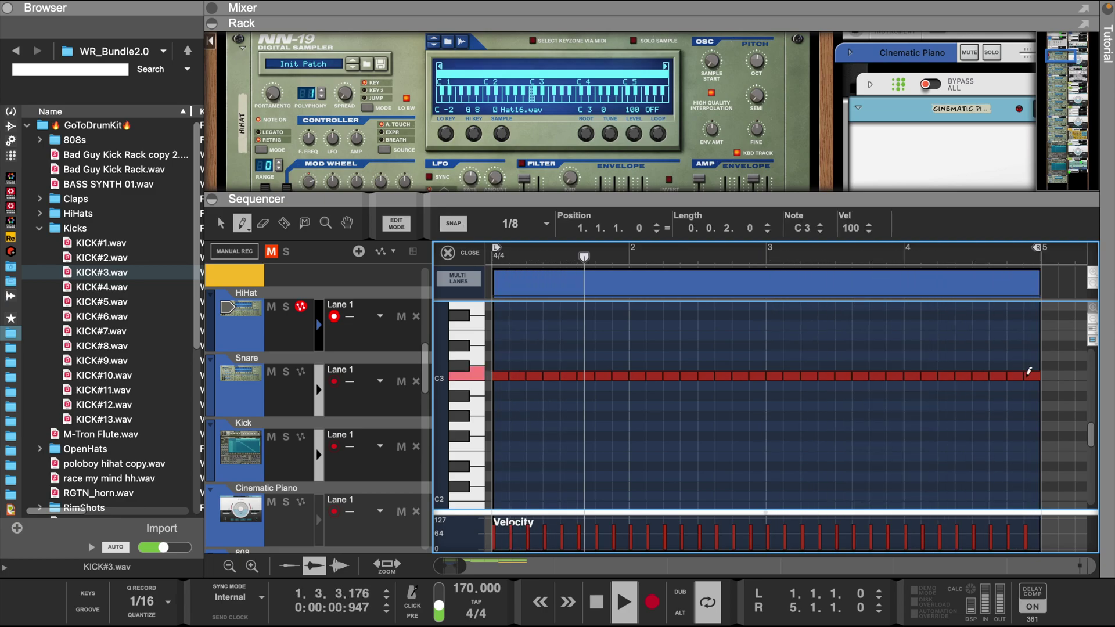
click(511, 526)
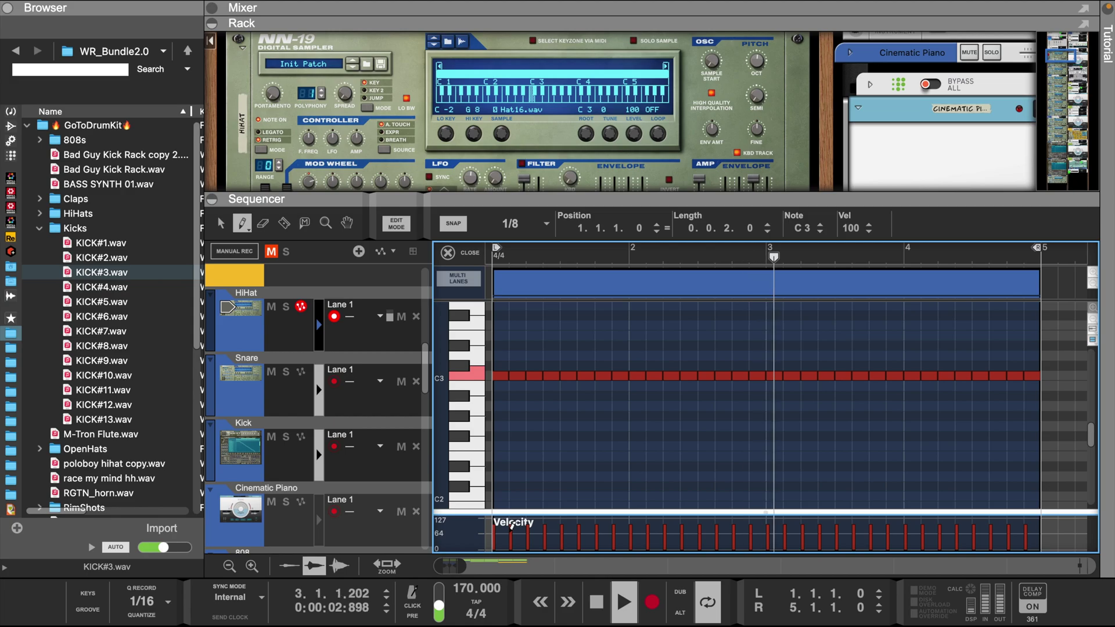
click(511, 532)
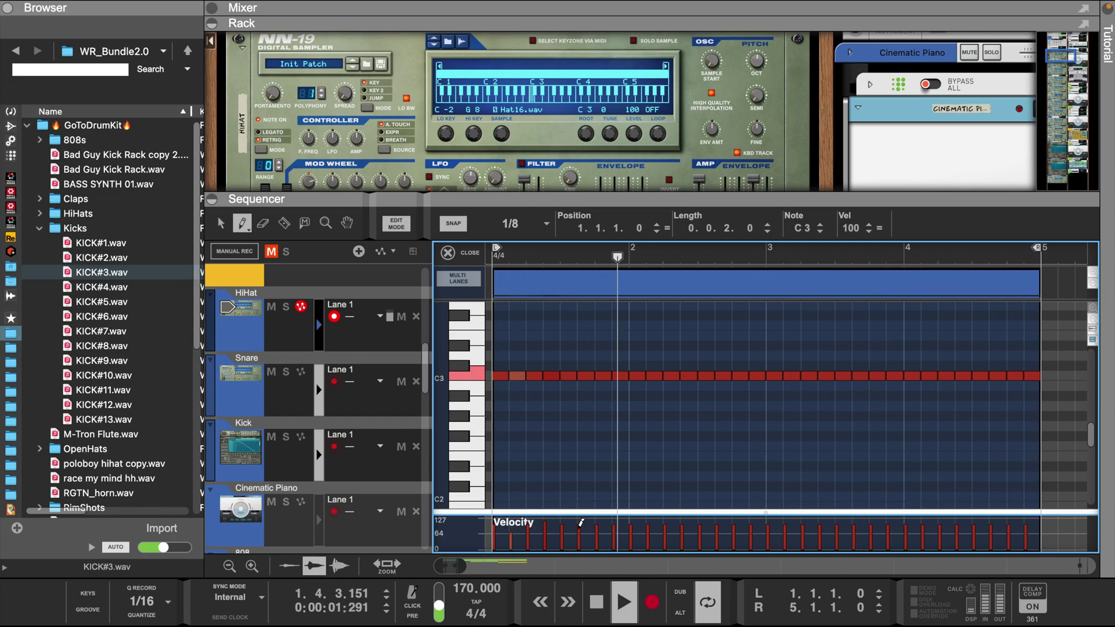
key(space)
key(space)
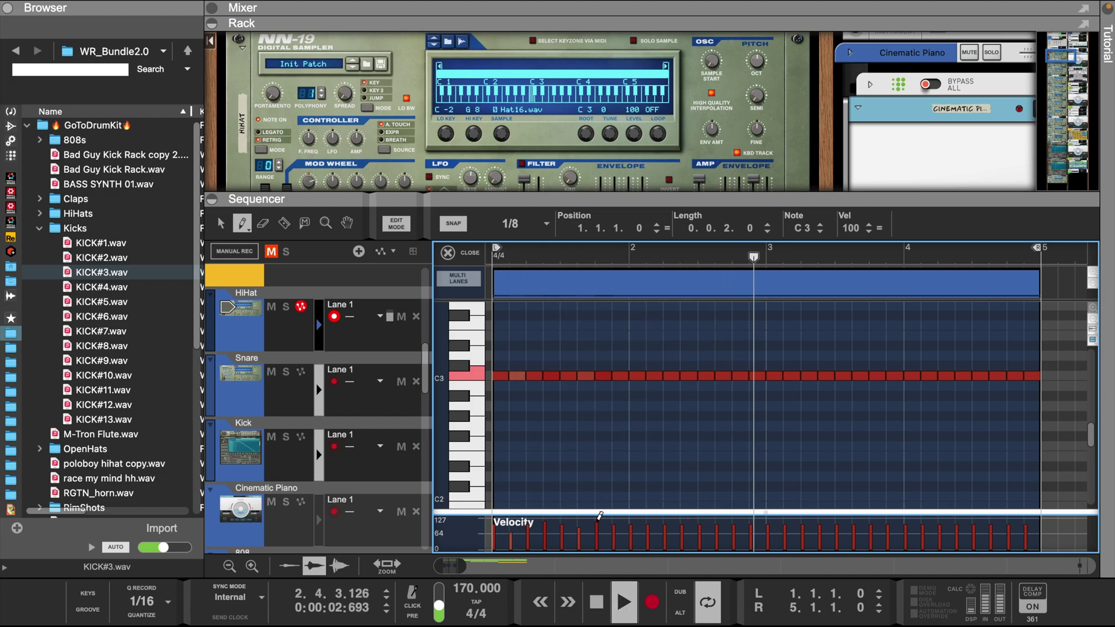
Erase the hi-hats after bar 1 and duplicate bar 1 across bars 2–4.
key(e)
drag(639, 372, 989, 447)
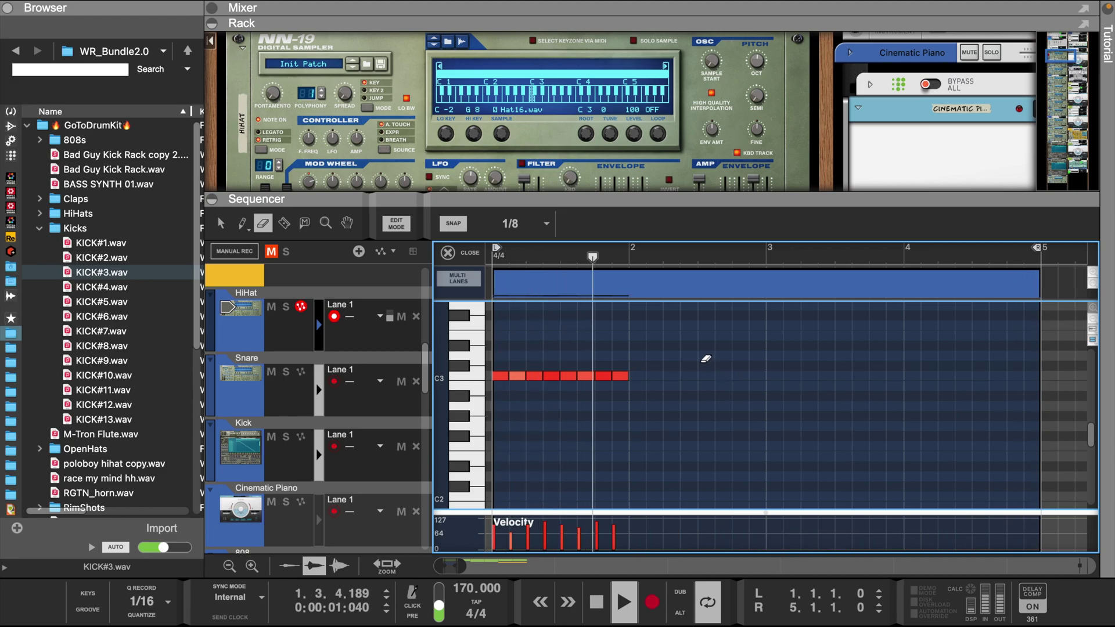
key(q)
drag(685, 355, 472, 411)
key(super+d)
key(super+d)
key(super+d)
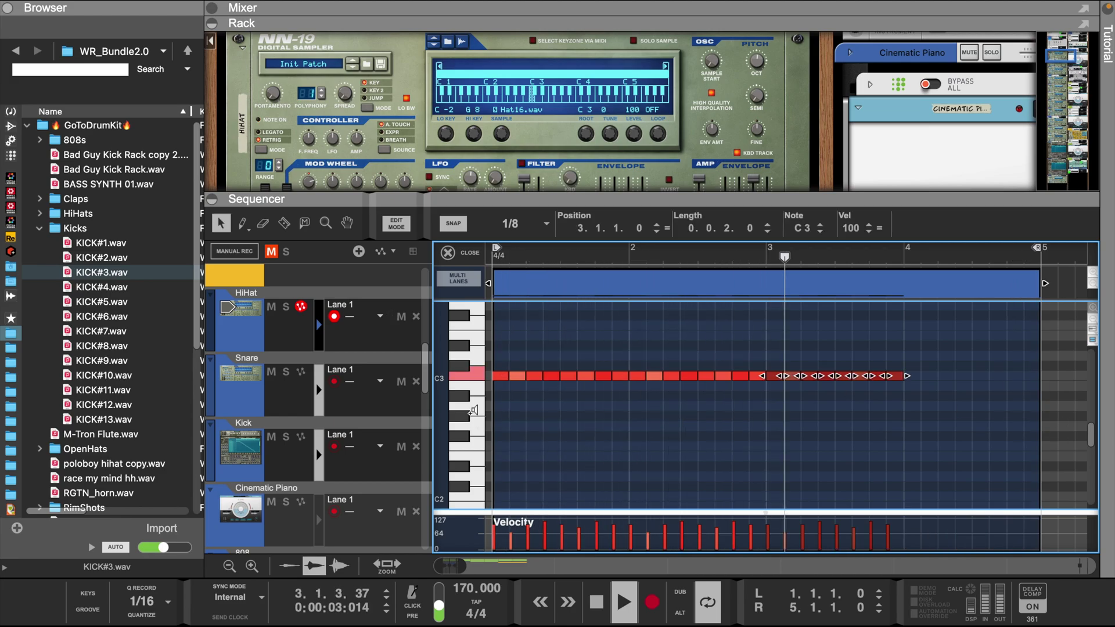
Place C3 snare hits on beat 3 of bars 1–4.
click(314, 391)
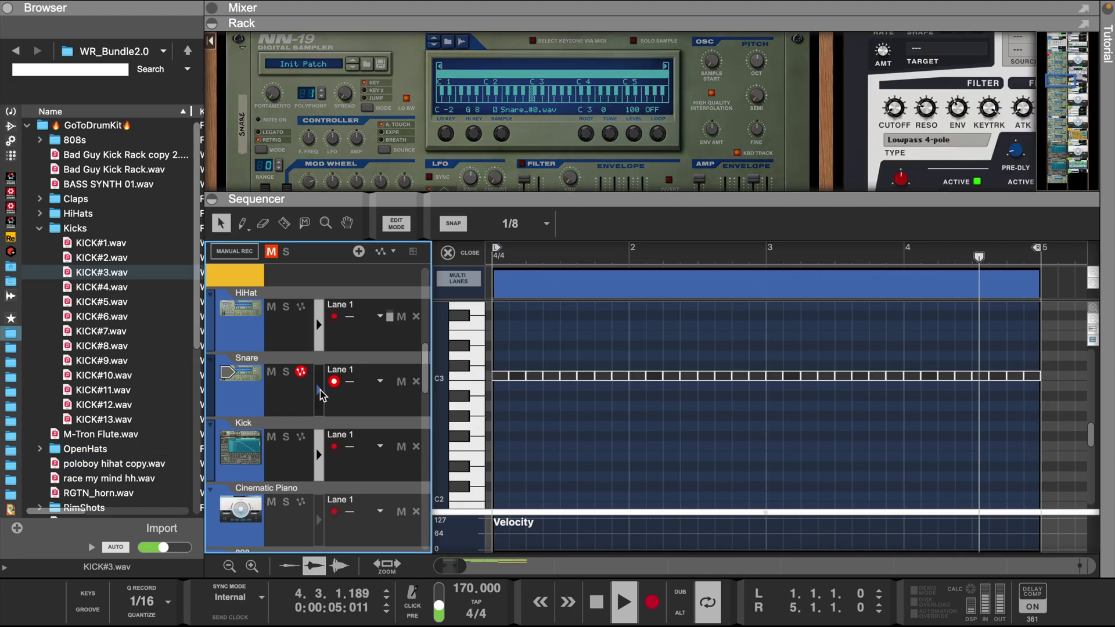
key(w)
click(570, 372)
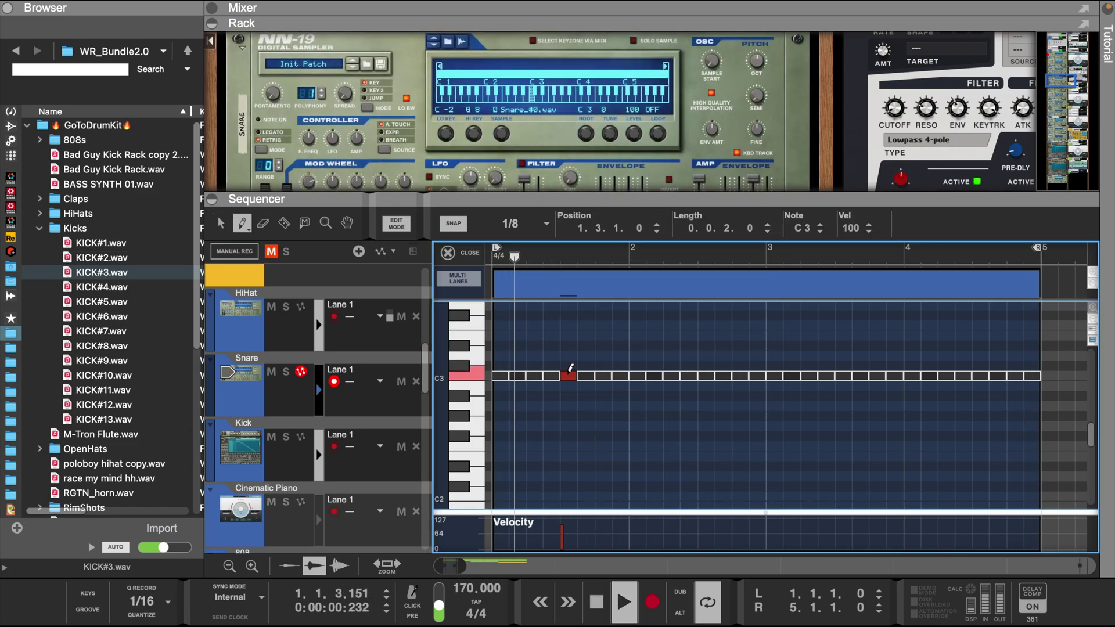
click(705, 376)
click(843, 374)
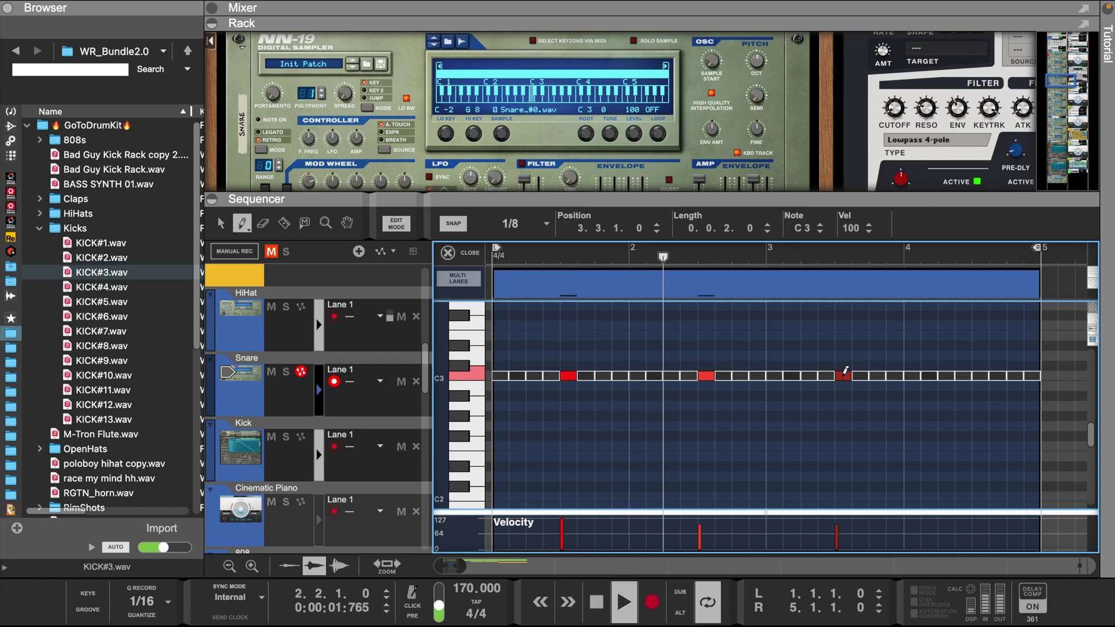
click(984, 375)
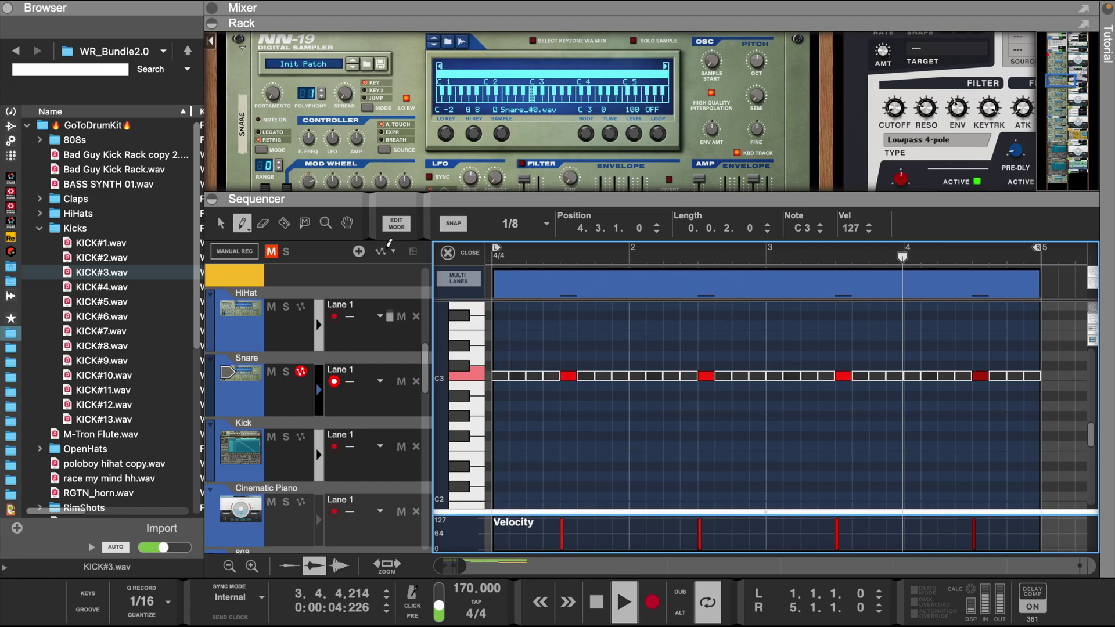
Add kicks on bar 1's downbeat, an eighth later, 2.2.1 and 2.3.3 at velocity 127.
click(319, 462)
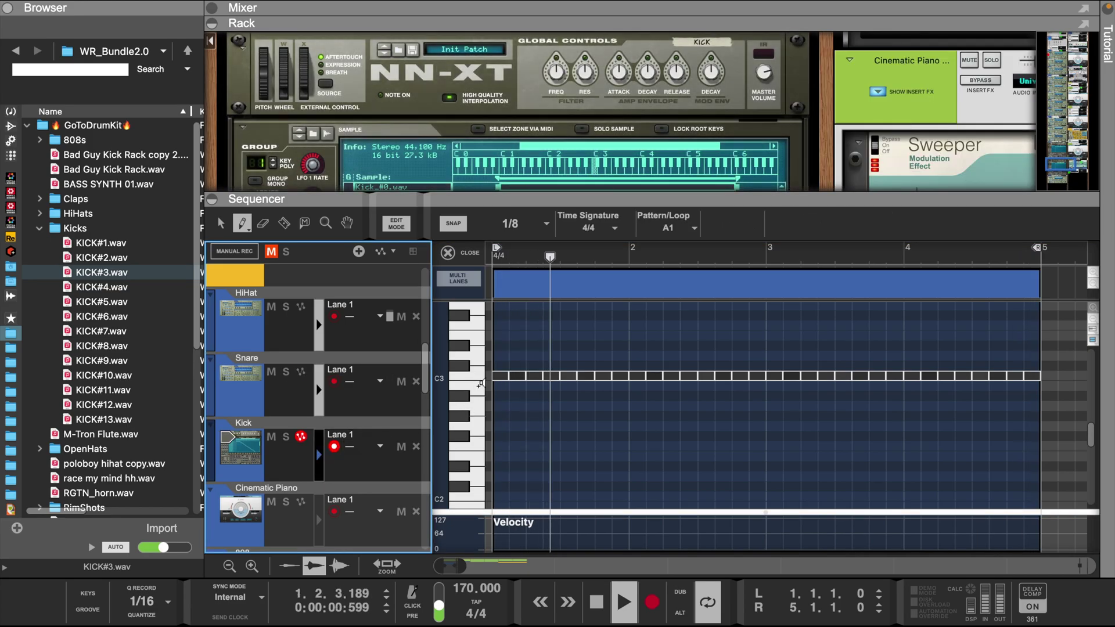
click(499, 375)
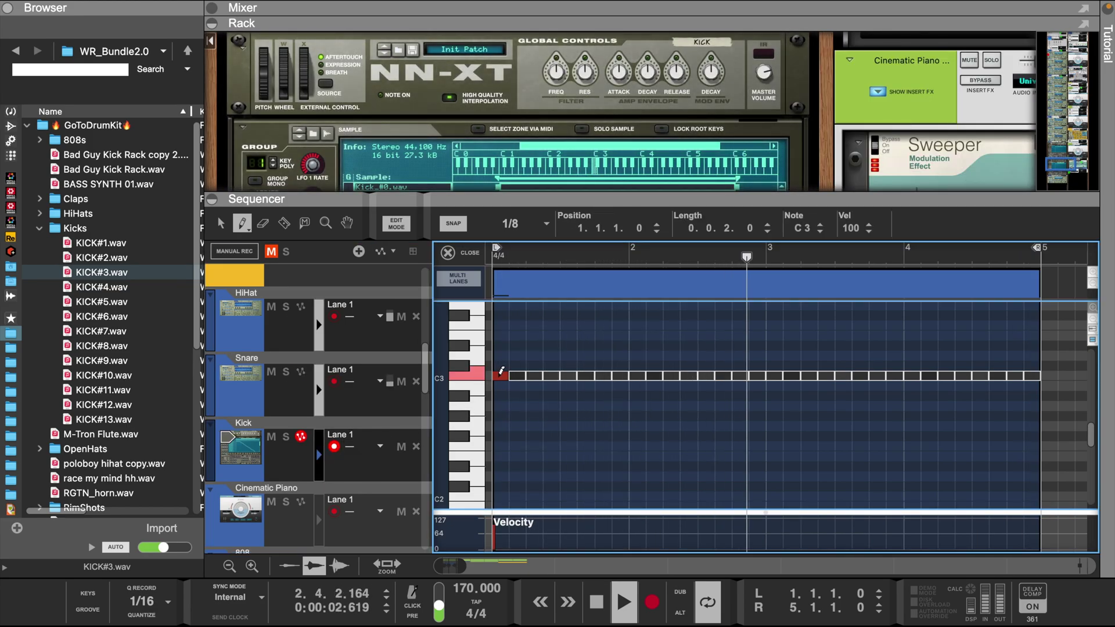
click(524, 375)
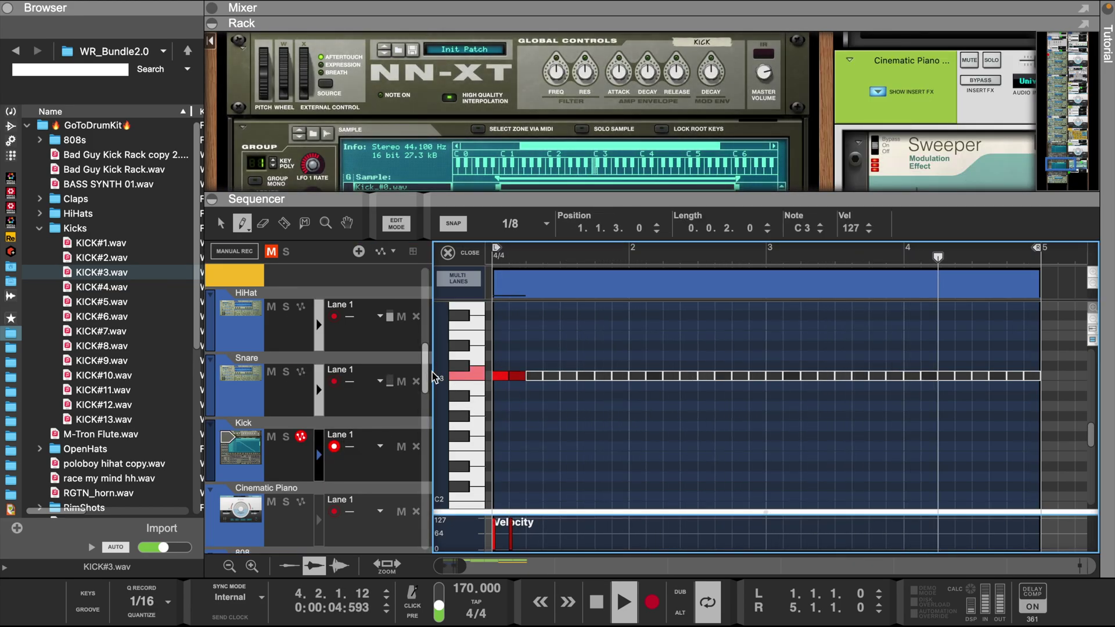
click(671, 375)
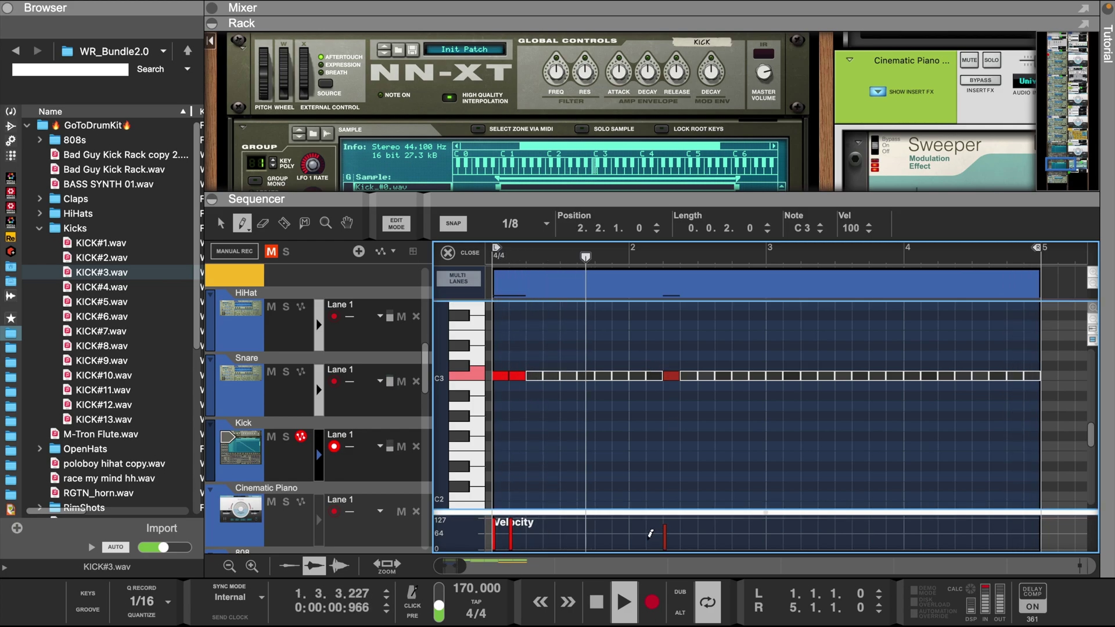
click(723, 375)
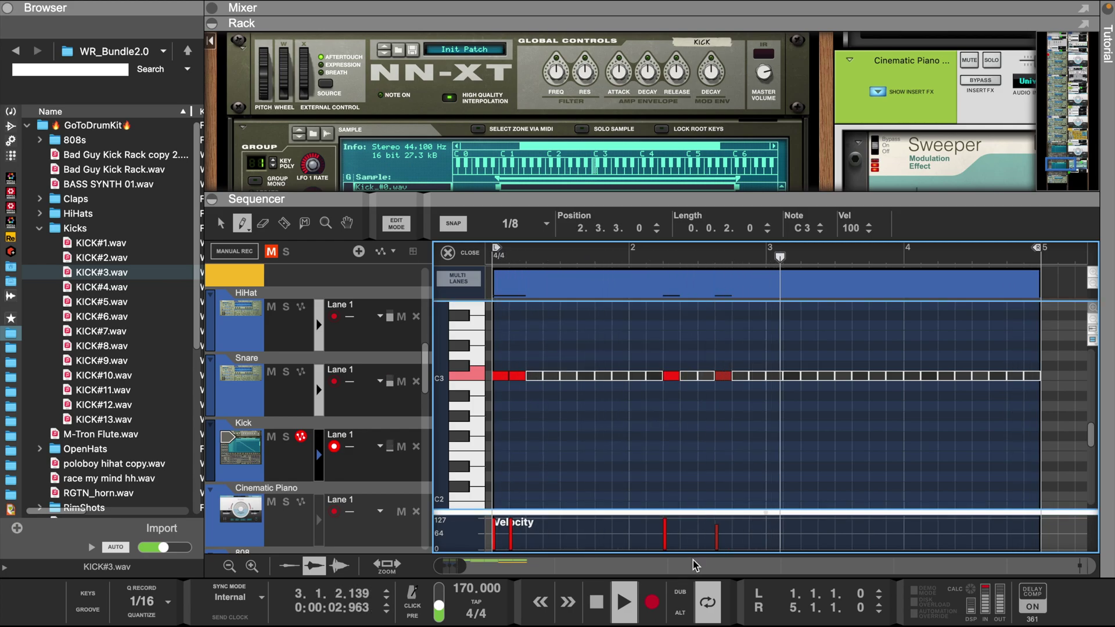
drag(716, 529, 722, 506)
key(space)
key(space)
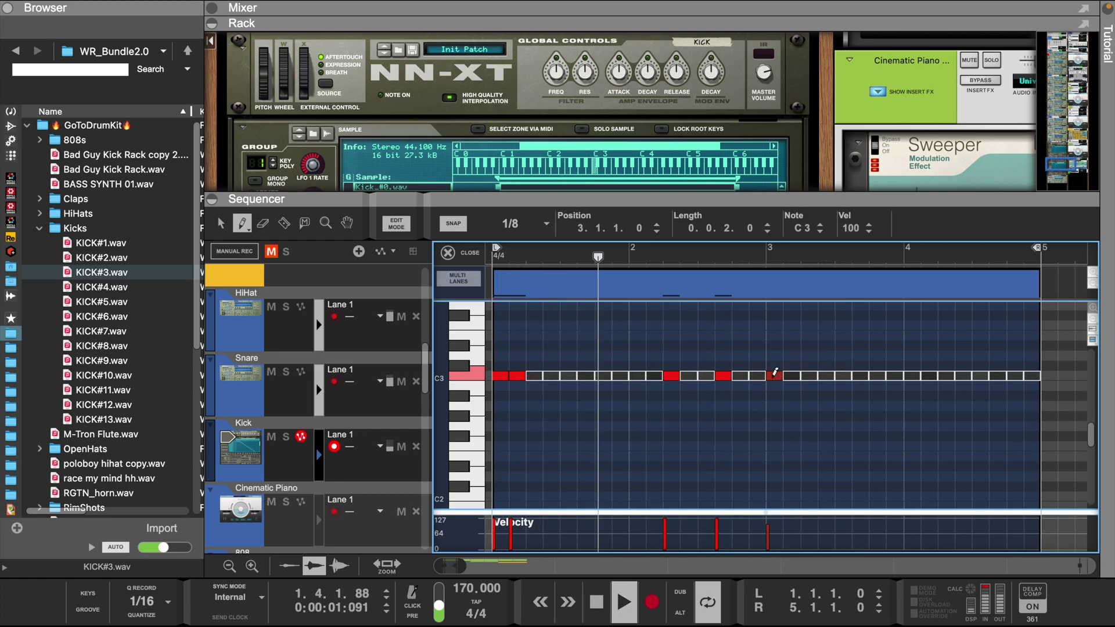
Add two kicks in bar 3 and kicks at 4.2.1, 4.3.3, 4.4.3 at velocity 127.
click(774, 375)
click(791, 375)
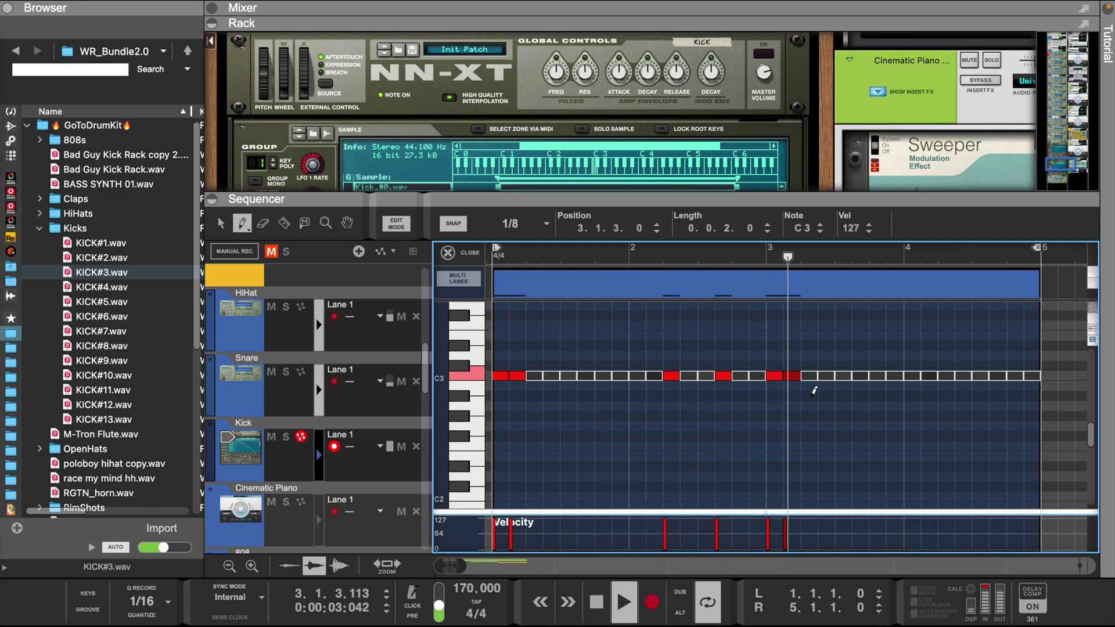
click(945, 375)
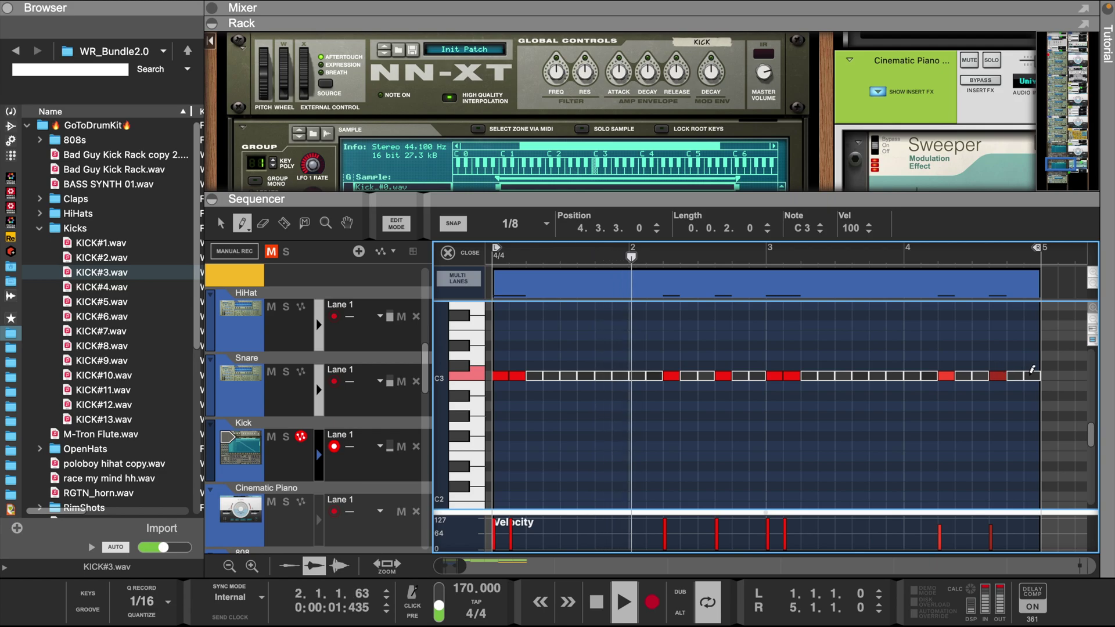
click(998, 376)
click(1031, 375)
drag(1007, 441, 1052, 419)
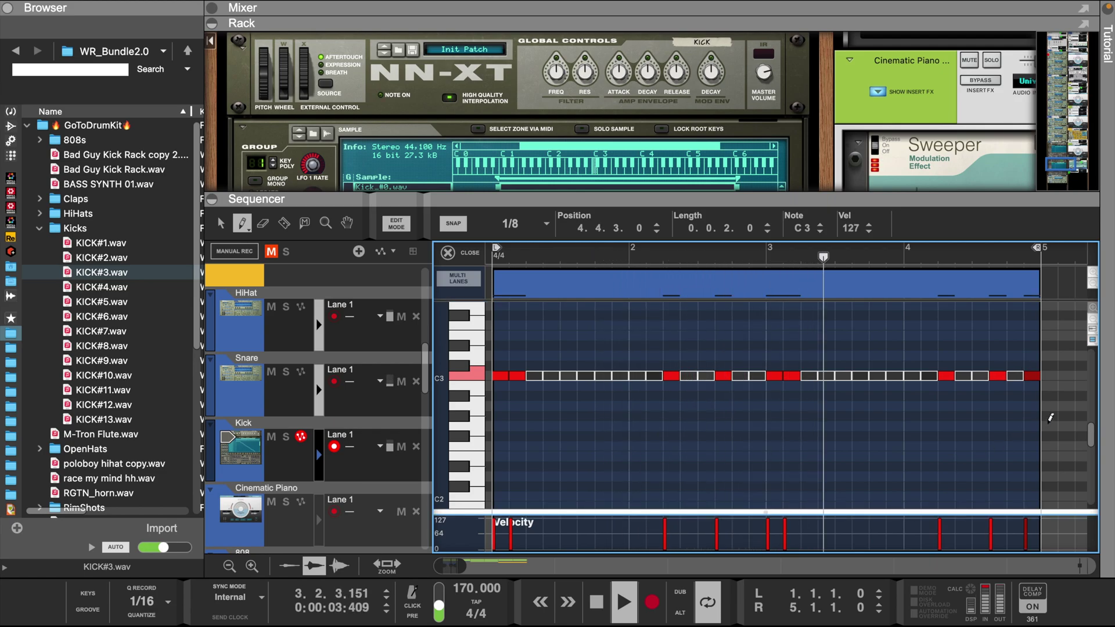
click(463, 256)
Duplicate the HiHat, Snare and Kick clips repeatedly up to bar 25.
click(221, 223)
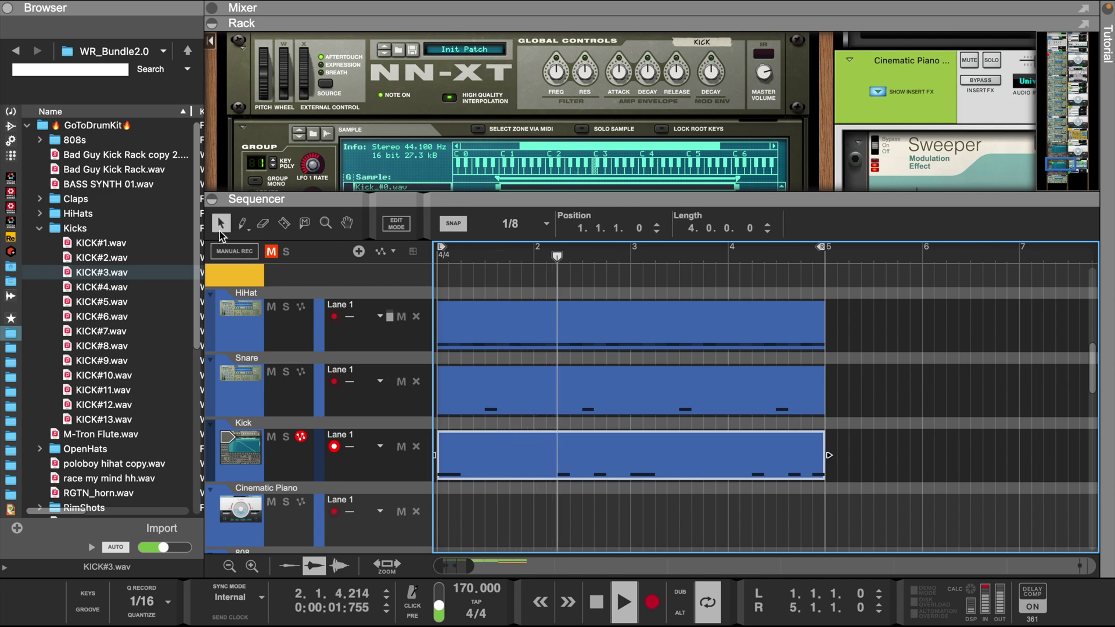
drag(886, 297, 605, 467)
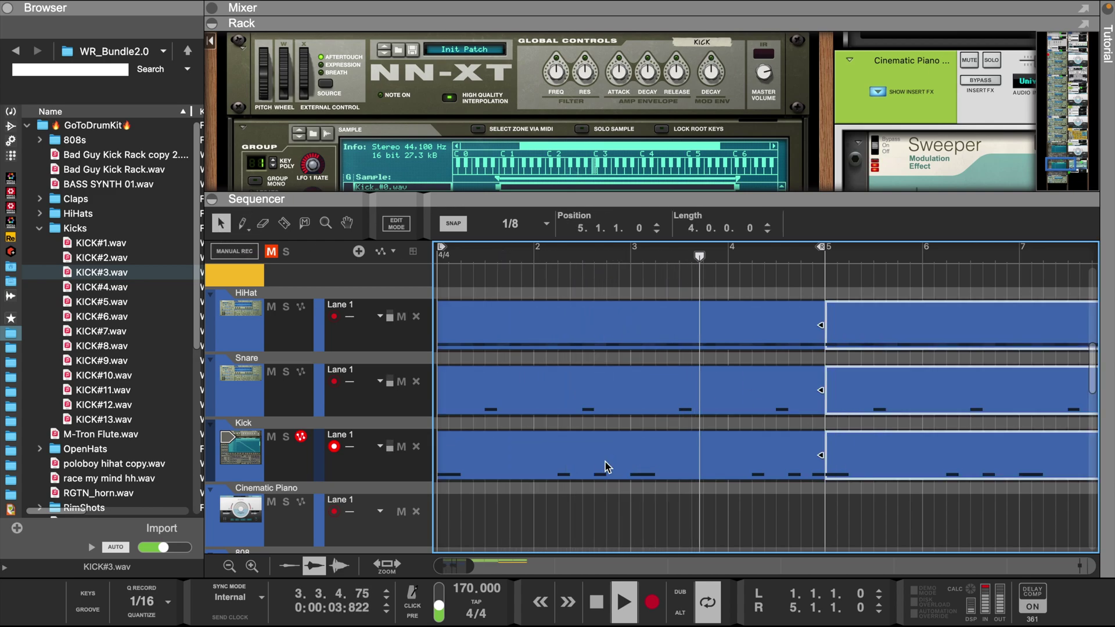
key(ctrl+d)
drag(472, 566, 550, 566)
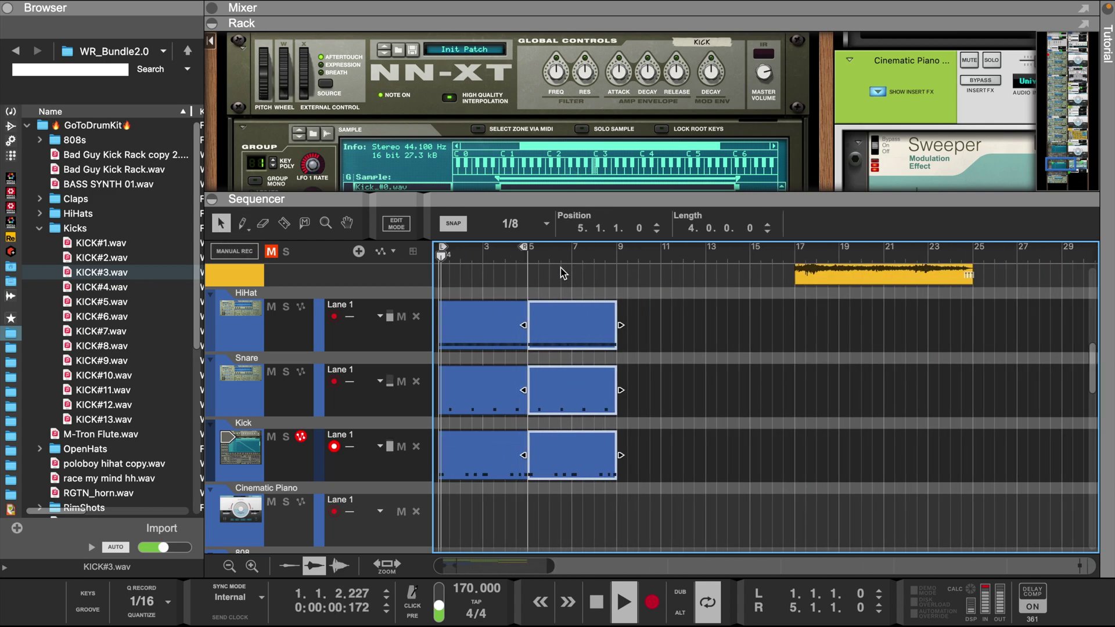
key(ctrl+d)
key(ctrl+d)
key(ctrl+d)
key(ctrl+d)
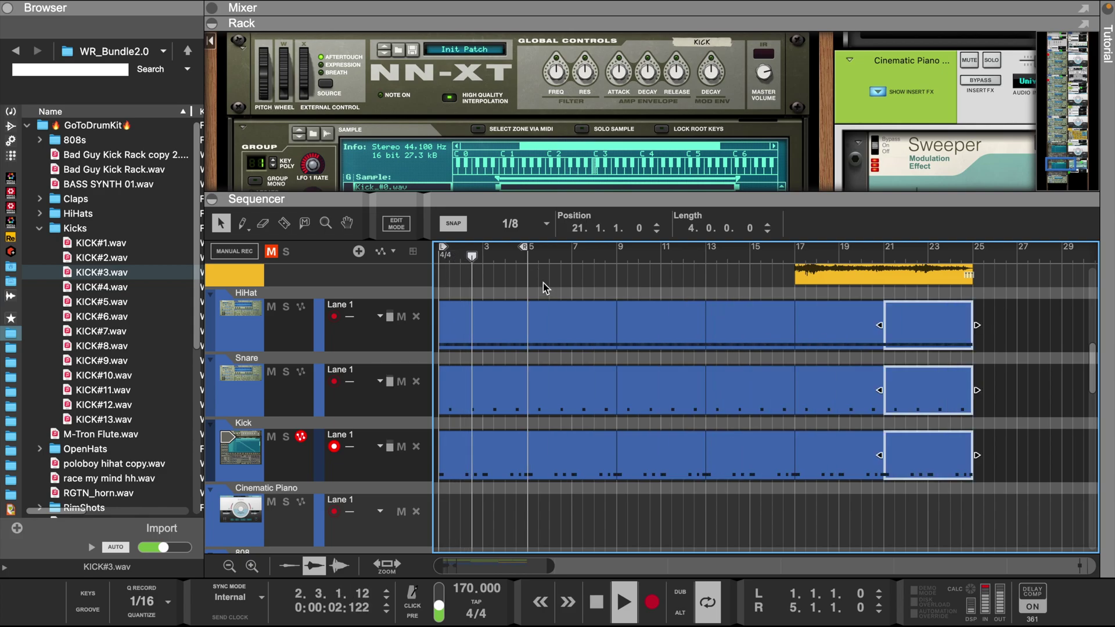
scroll(546, 281, up, 3)
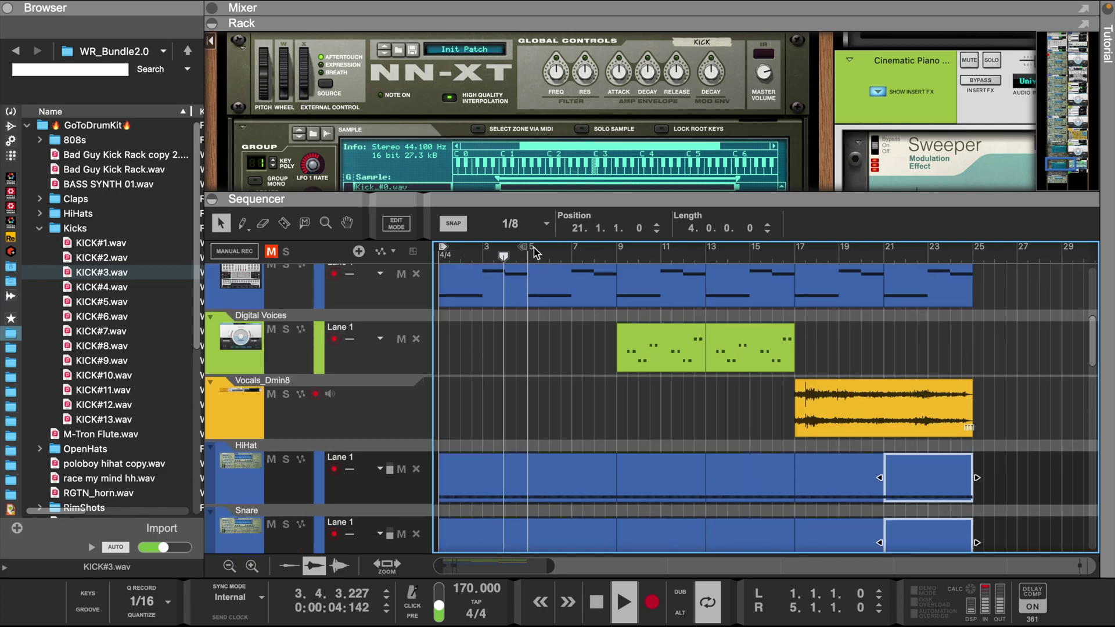
scroll(725, 346, down, 3)
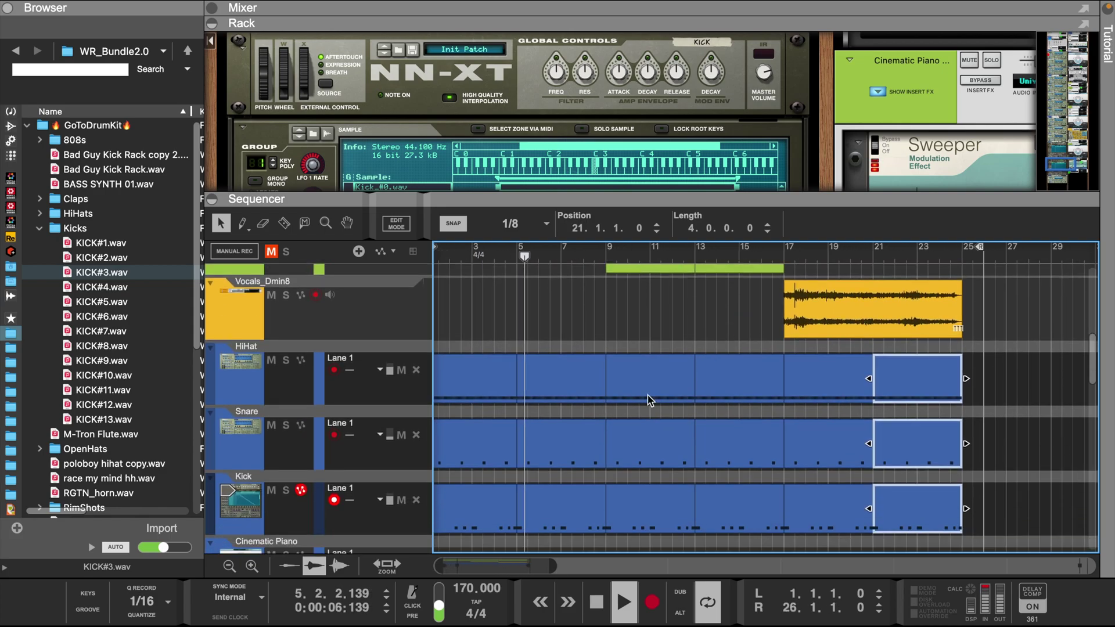
Shorten the Snare clips at bars 5–9, 13–17 and 21–25 by half a bar.
click(590, 465)
drag(611, 444, 599, 444)
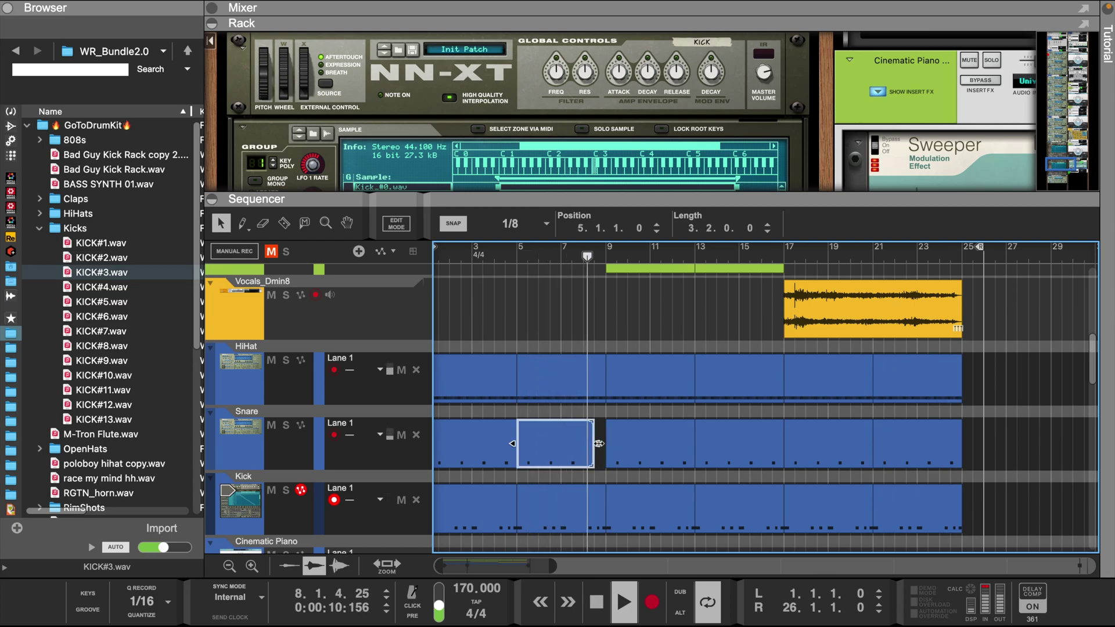
click(742, 459)
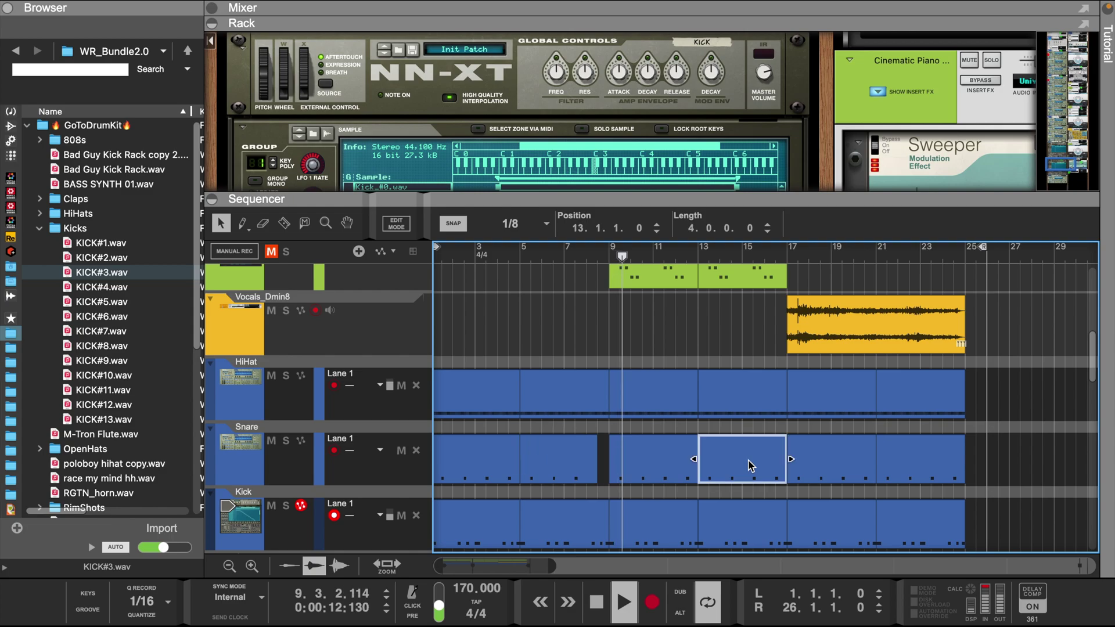
drag(790, 459, 778, 459)
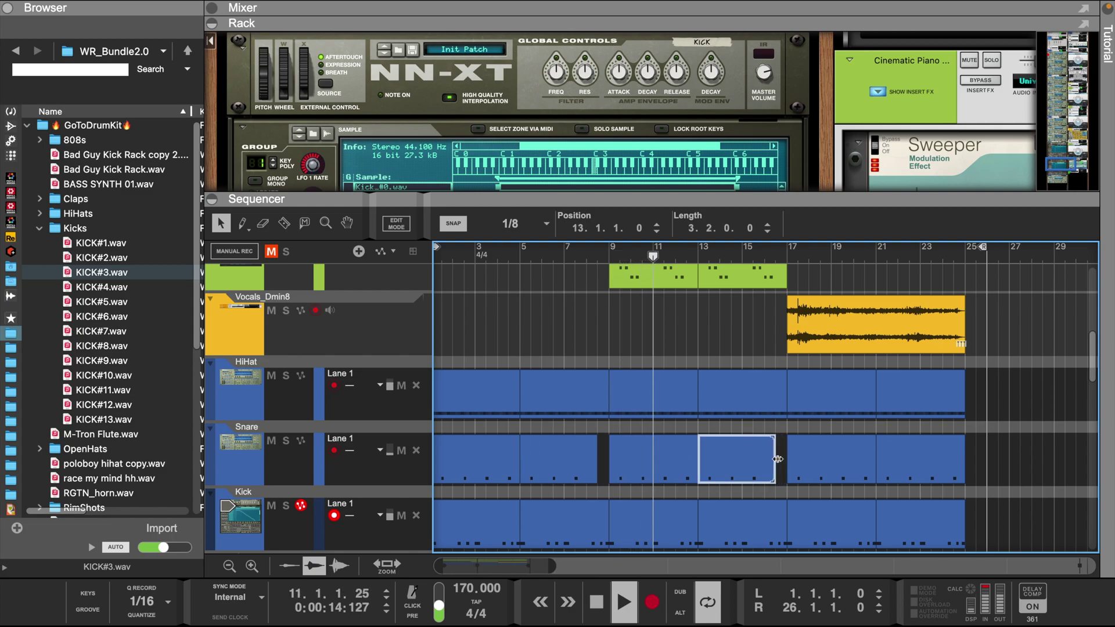
click(950, 464)
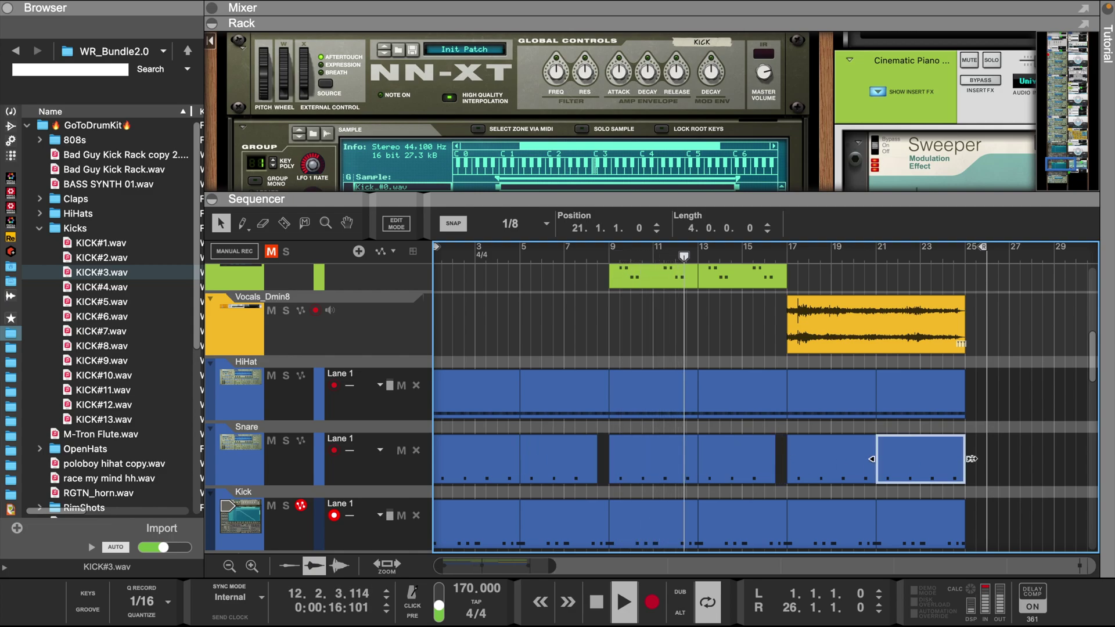
drag(969, 458, 958, 460)
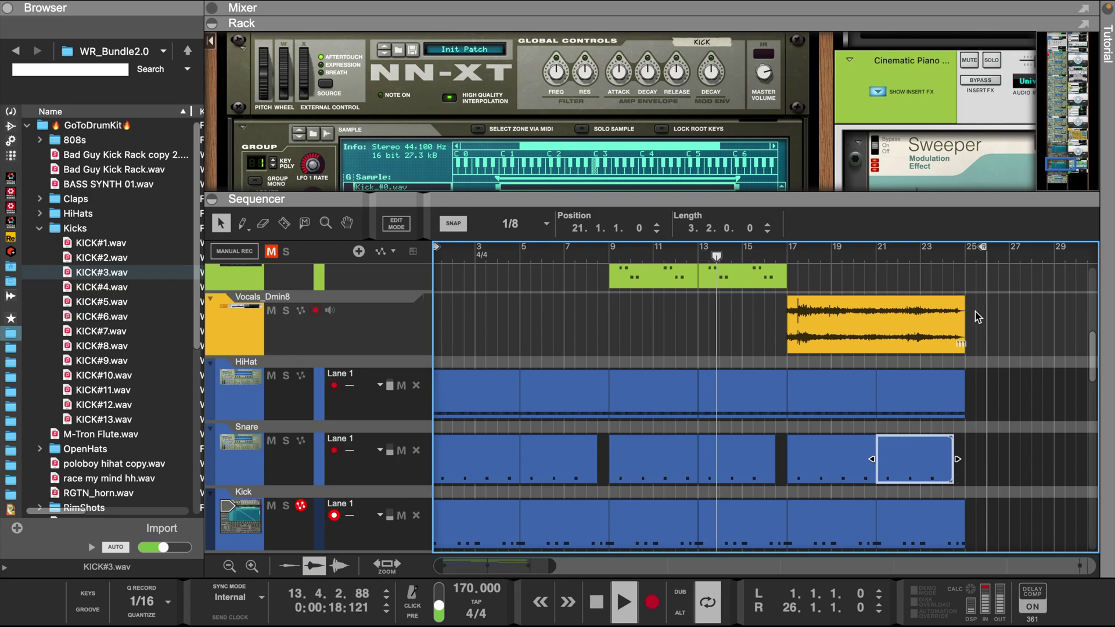
End the loop at bar 25 and move the OpenHat track directly under Kick.
drag(983, 248, 962, 253)
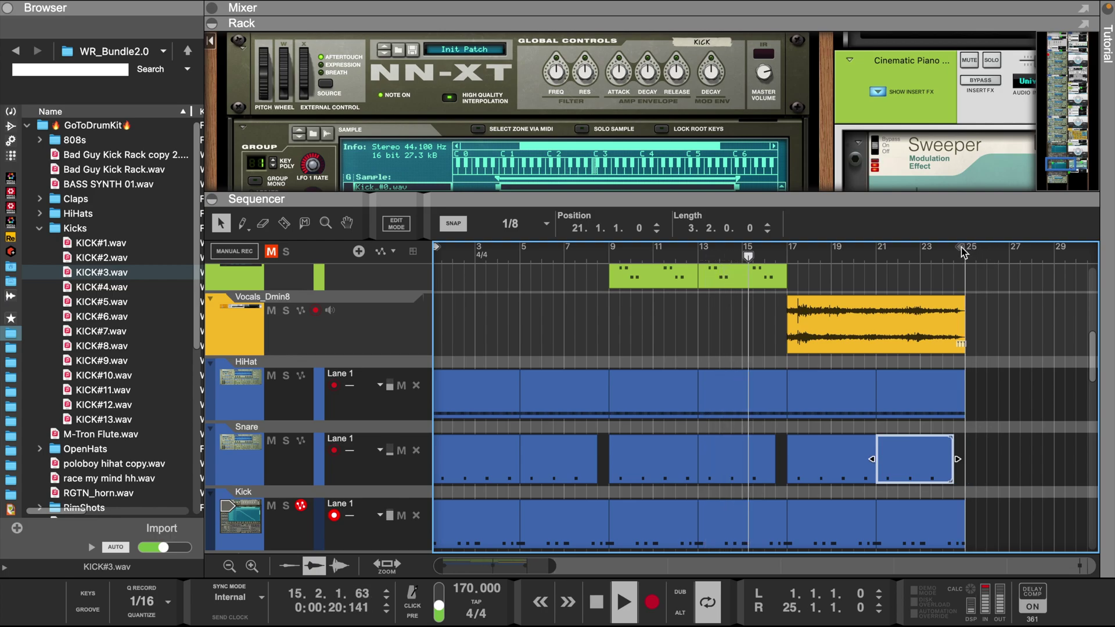
scroll(633, 455, down, 3)
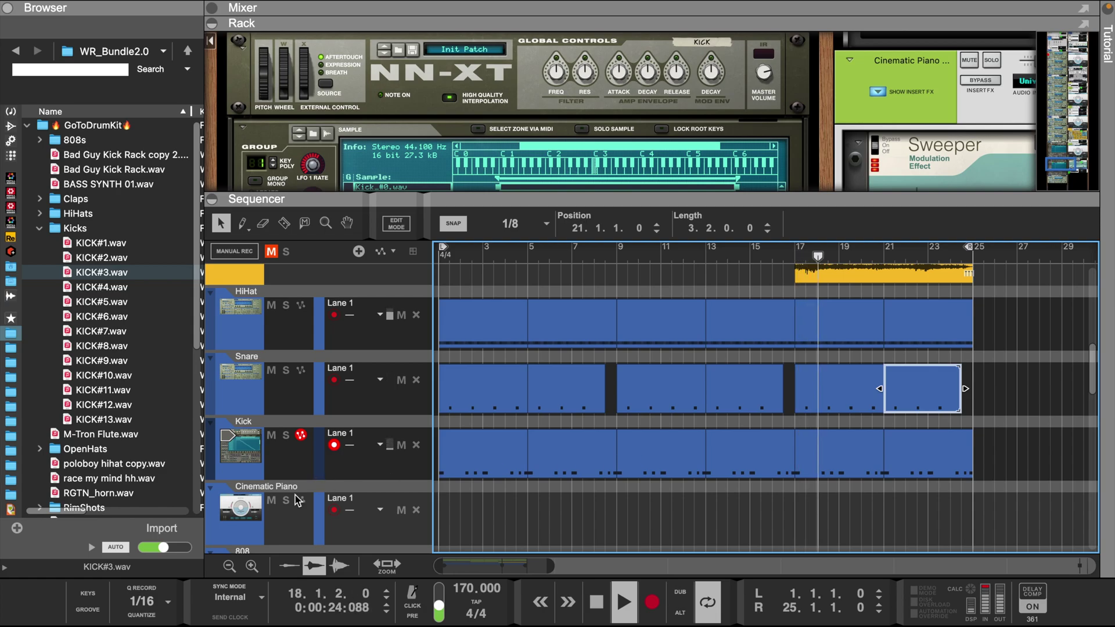
scroll(269, 497, down, 5)
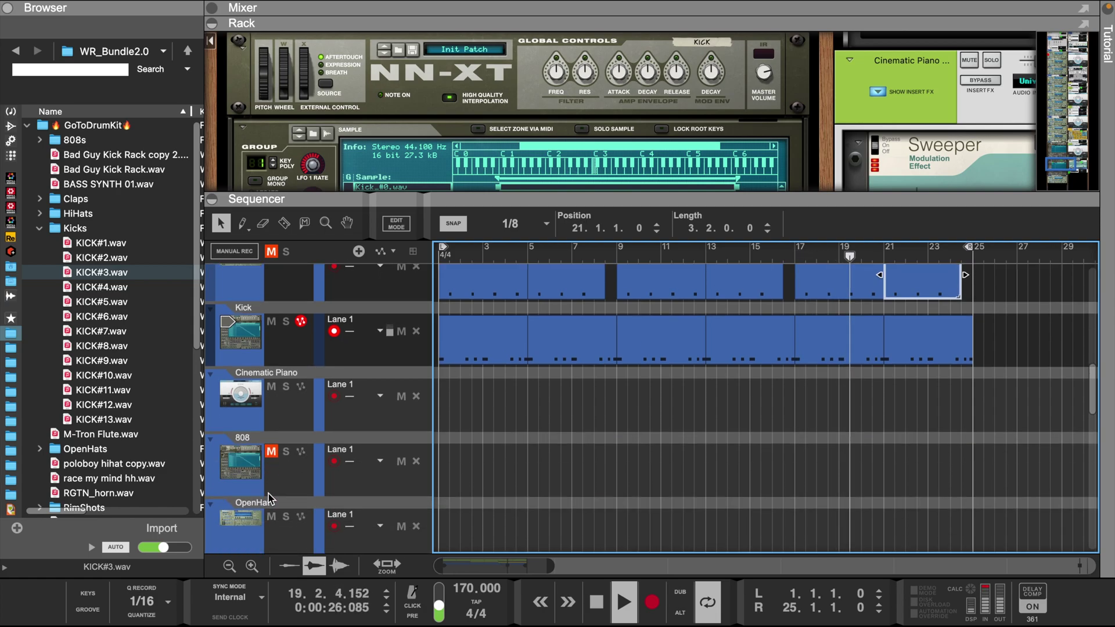
drag(211, 535, 219, 388)
Create an empty OpenHat clip stretched across bars 1–9 and open it for note editing.
double_click(442, 396)
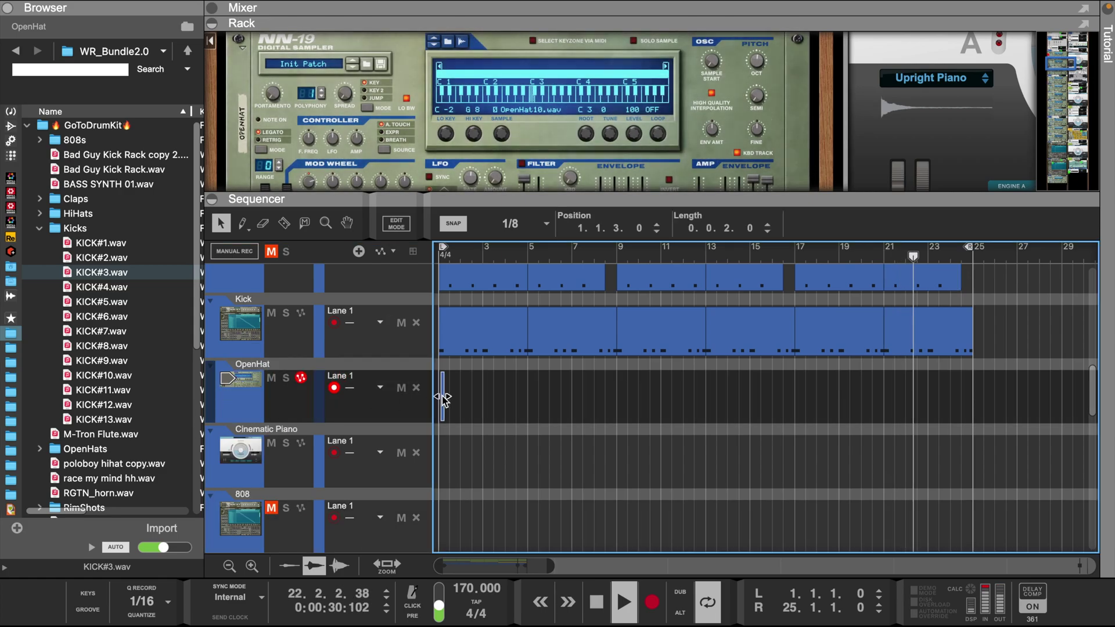
drag(447, 396, 774, 397)
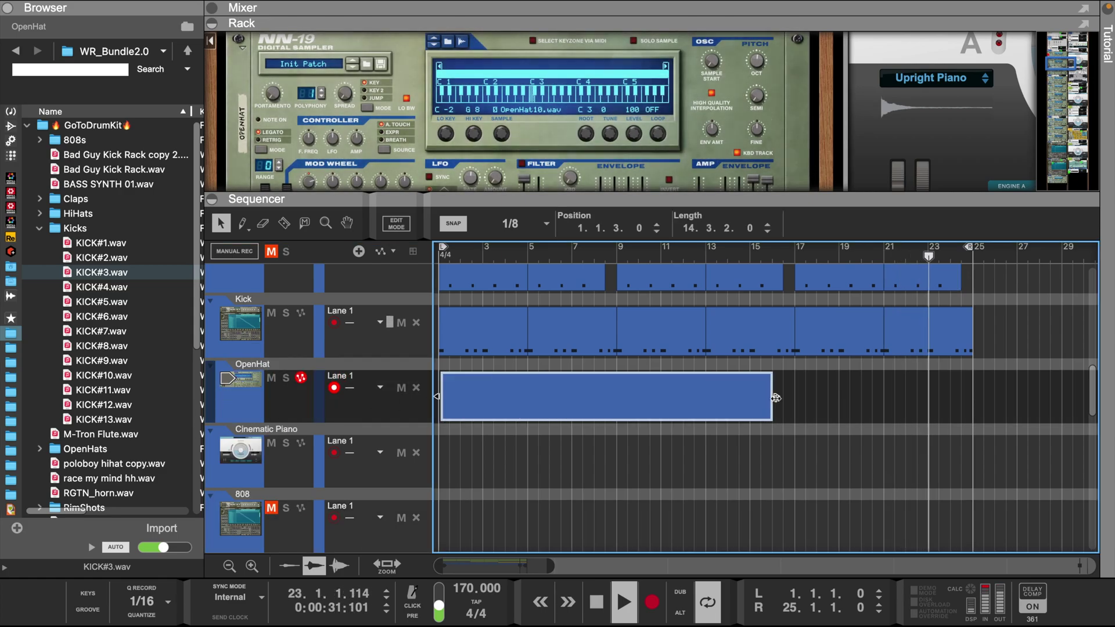
double_click(497, 404)
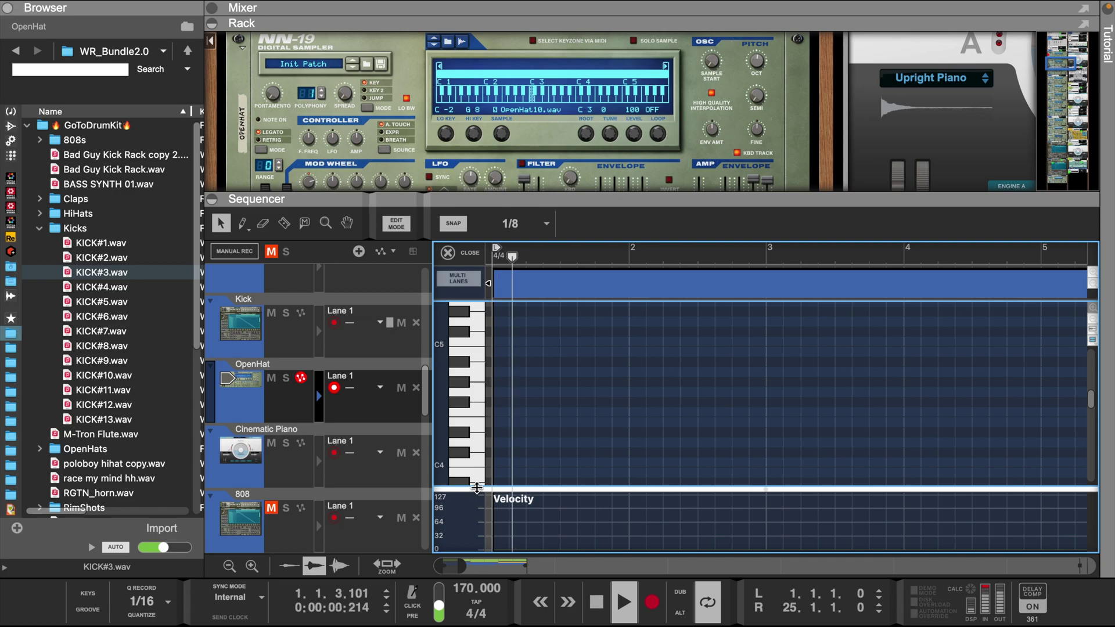
scroll(477, 433, down, 4)
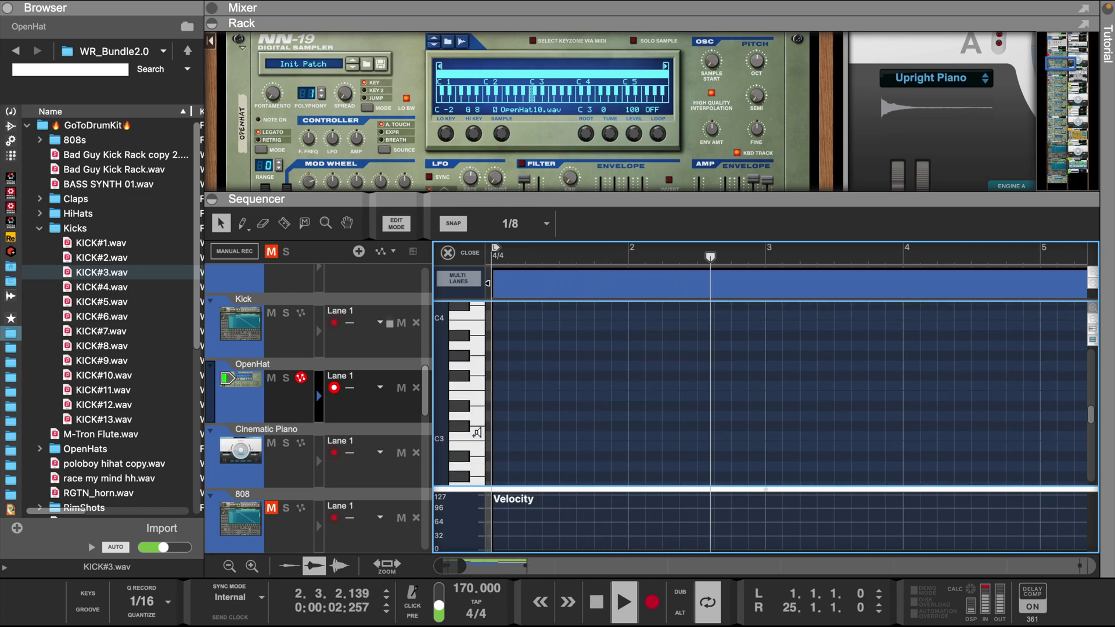
Draw five C3 open-hat hits from bar 1 through bar 5, then return to the arrangement.
click(499, 437)
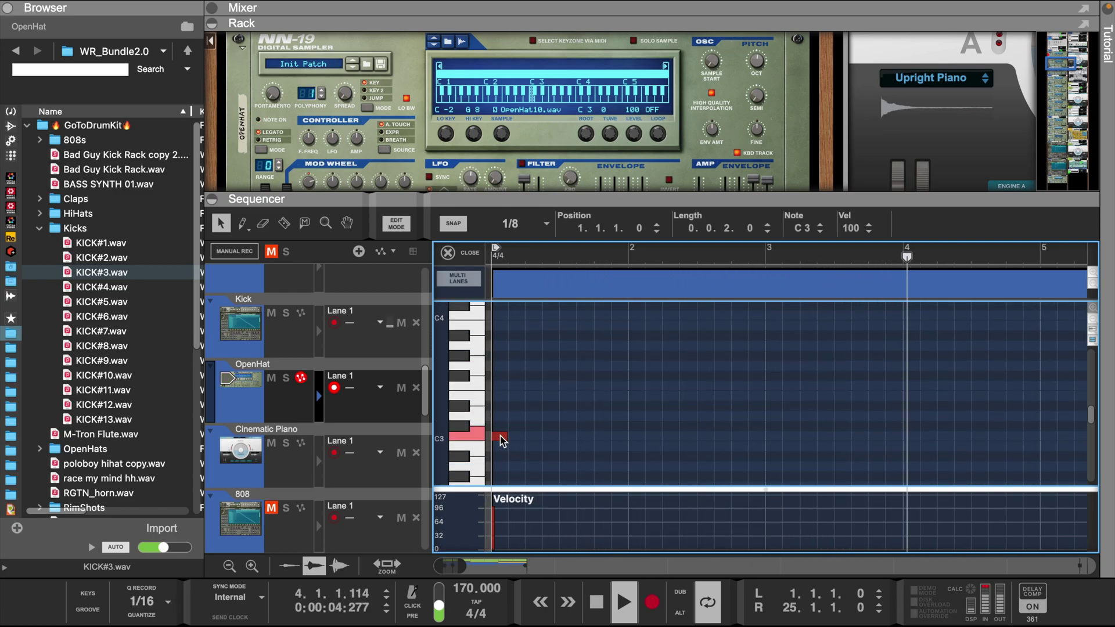
key(w)
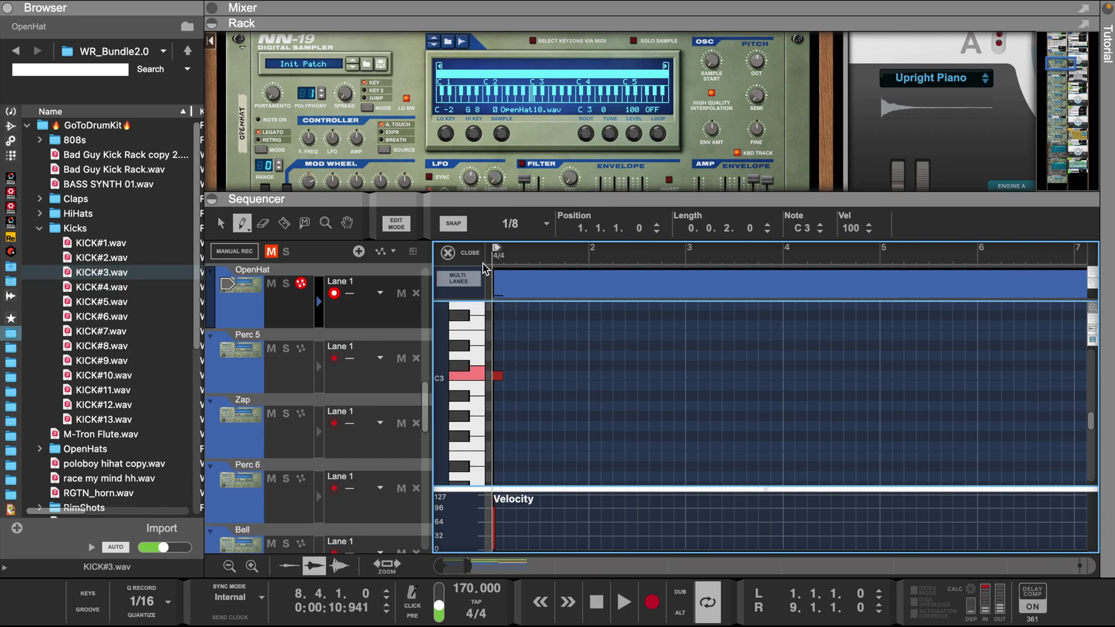
key(space)
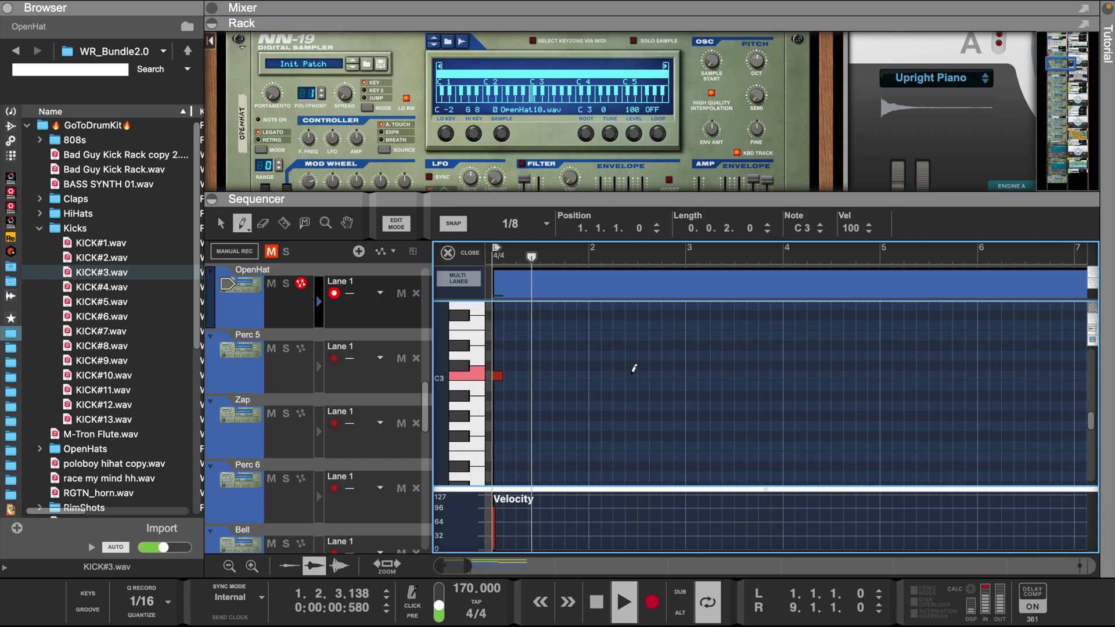
click(621, 375)
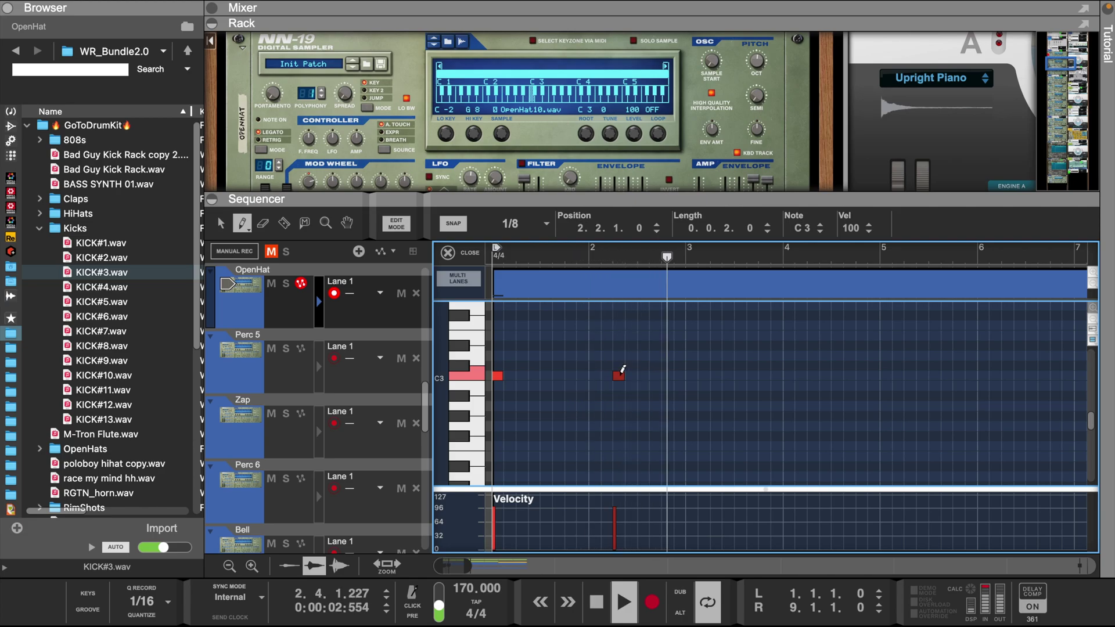
click(692, 375)
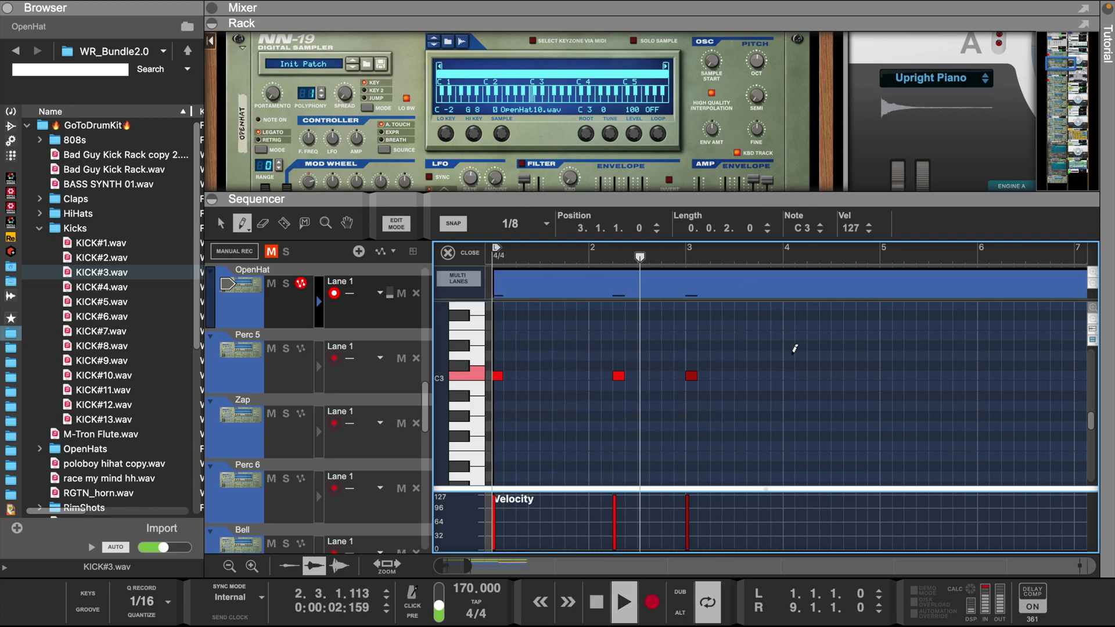
click(813, 375)
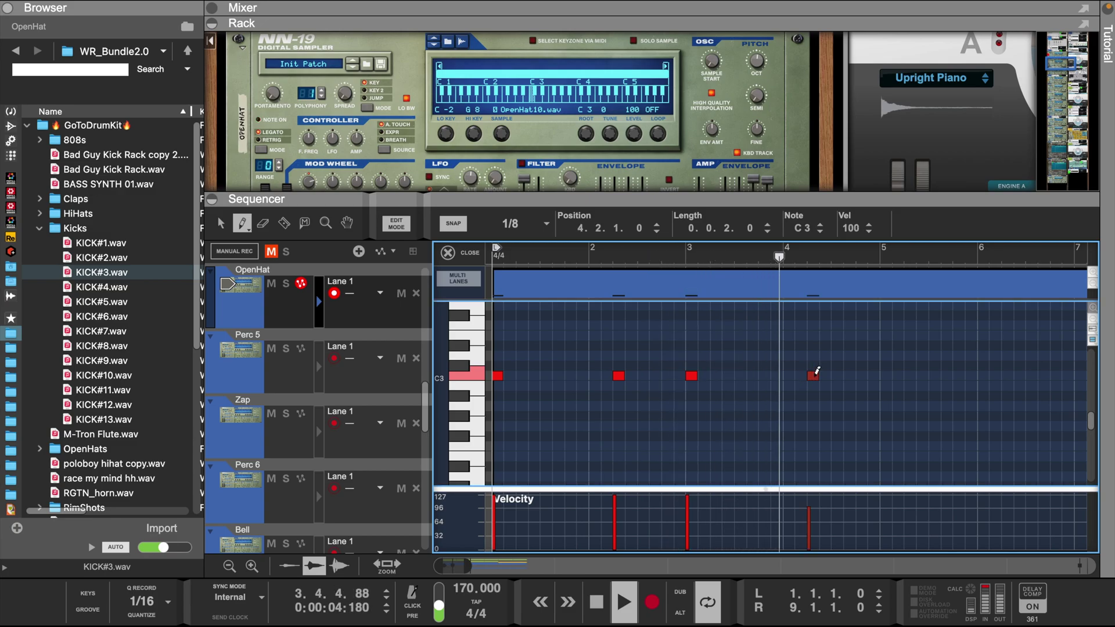
click(886, 375)
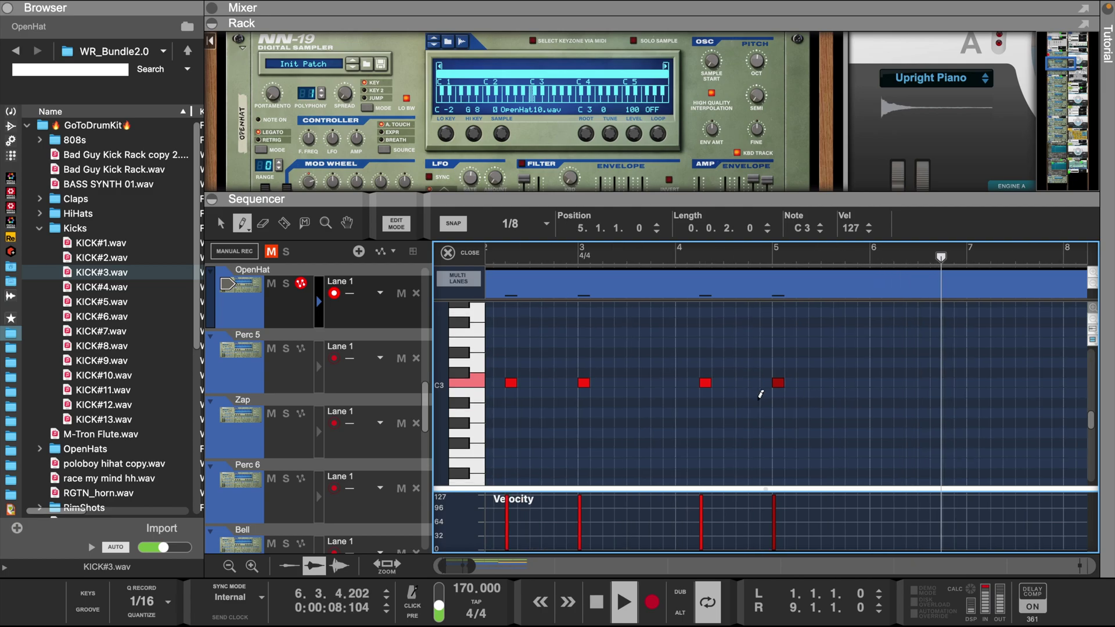
scroll(761, 395, left, 3)
click(467, 254)
Shorten the OpenHat clip to four bars and duplicate it into bars 5–9.
click(220, 223)
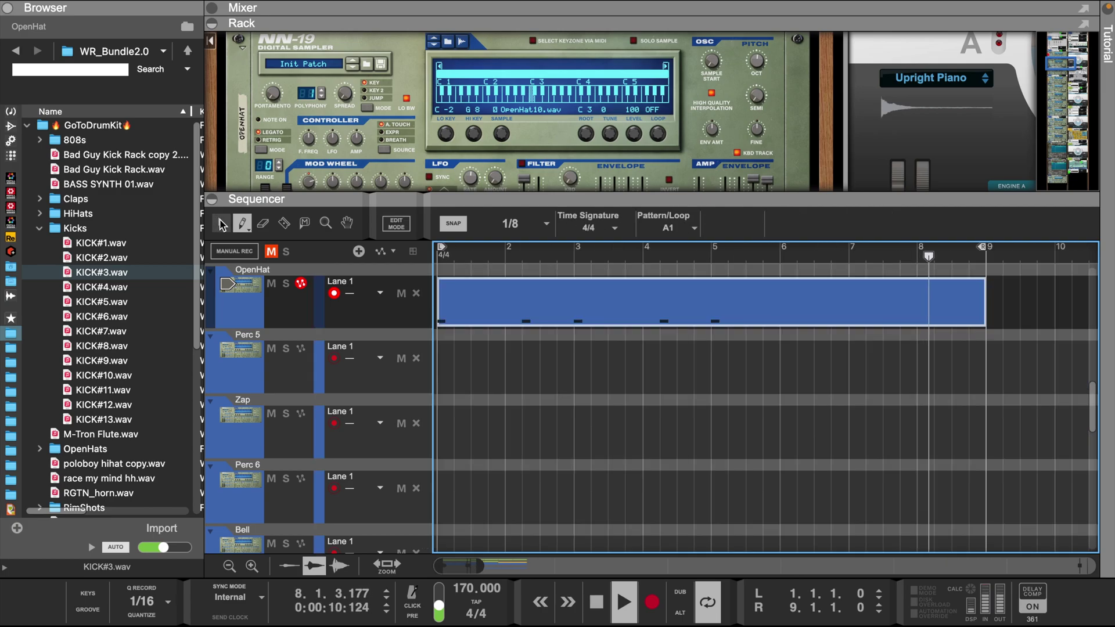
drag(986, 307, 712, 314)
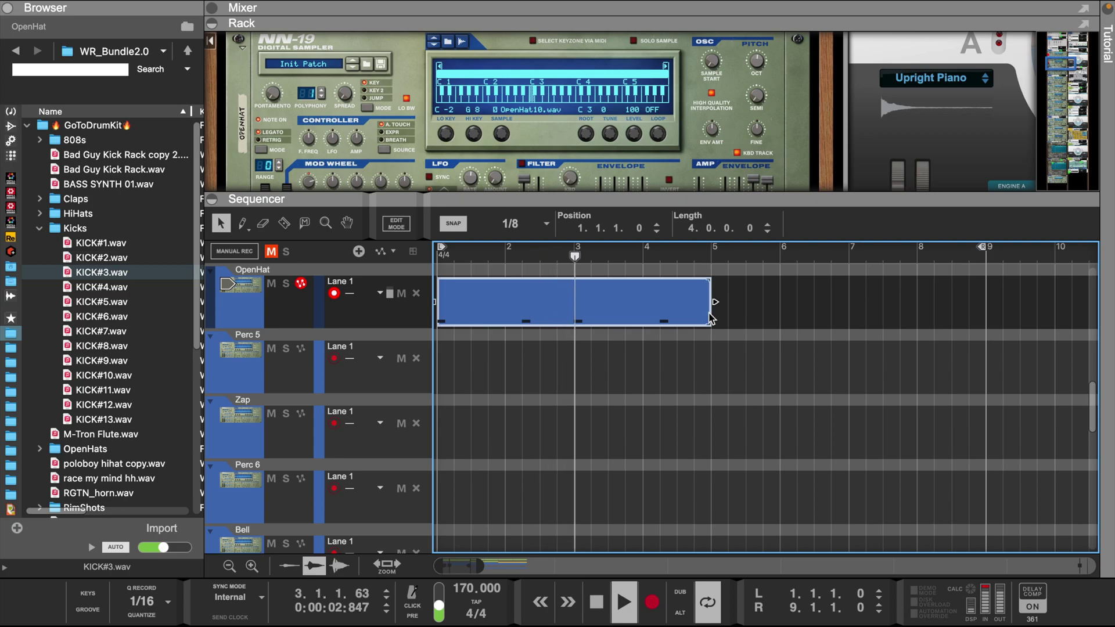
key(ctrl+d)
Create empty bars 1–9 clips on Perc 5, Zap and Perc 6, and open them for note editing.
double_click(443, 378)
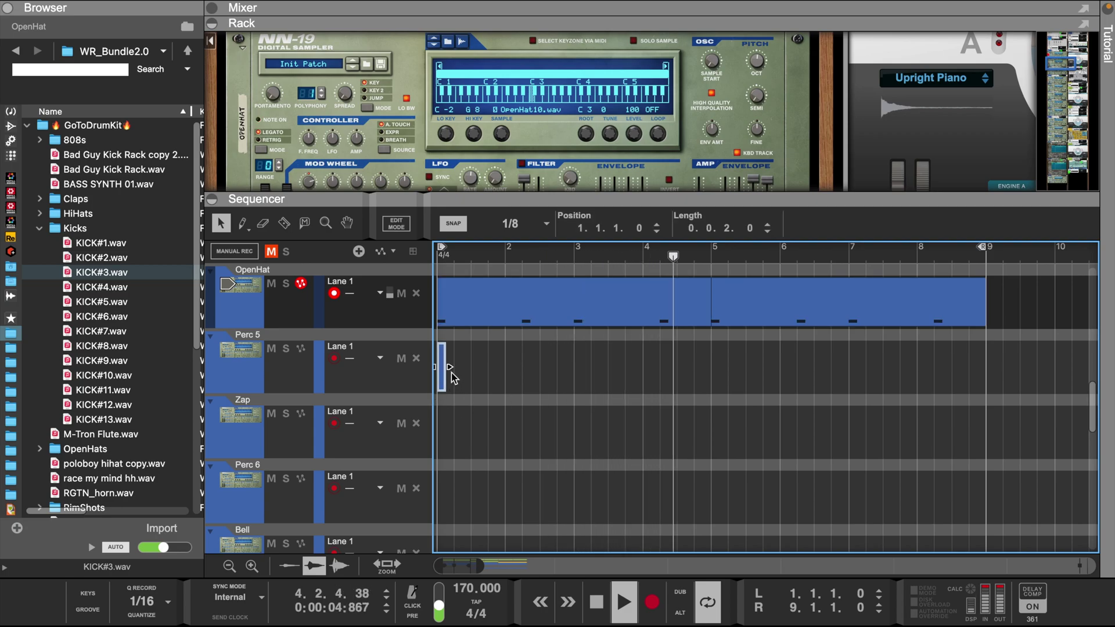
drag(447, 374, 987, 372)
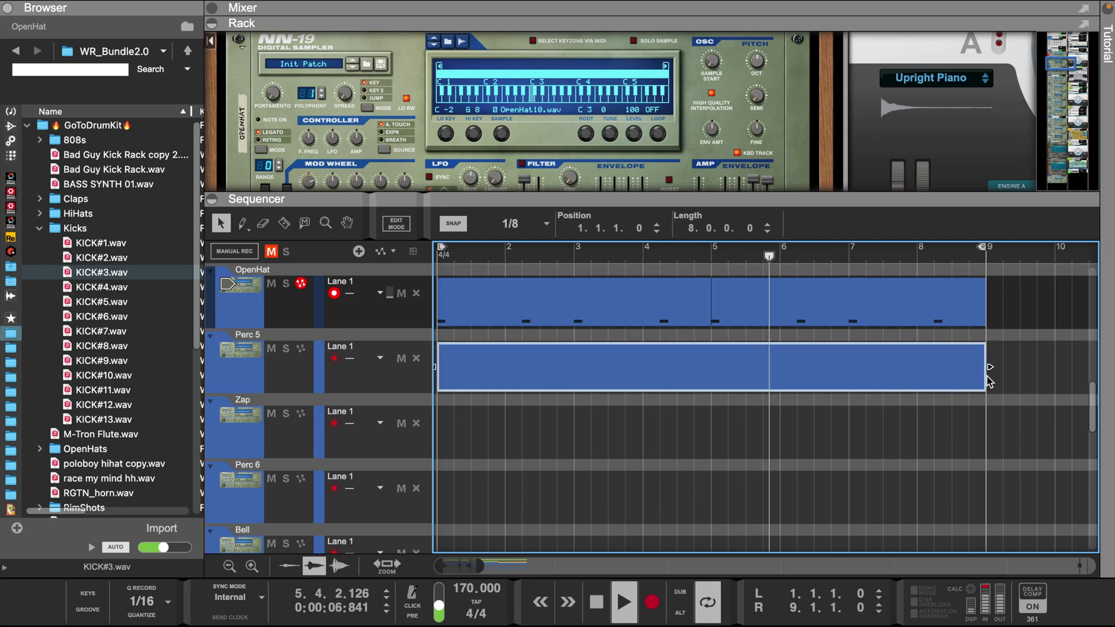
drag(647, 378, 648, 482)
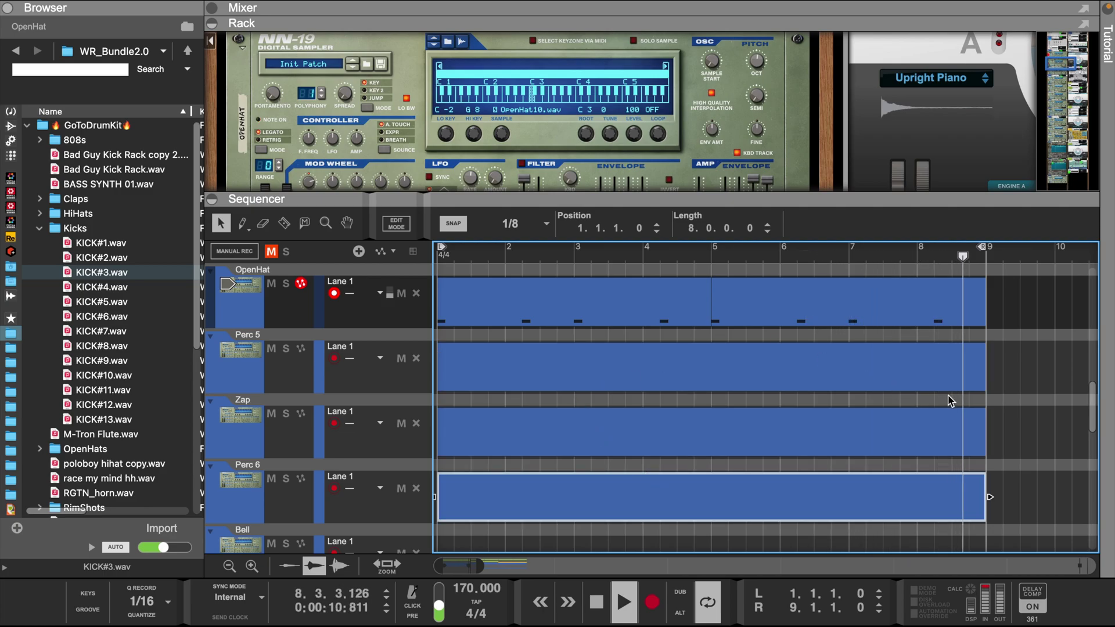
drag(1010, 383, 629, 509)
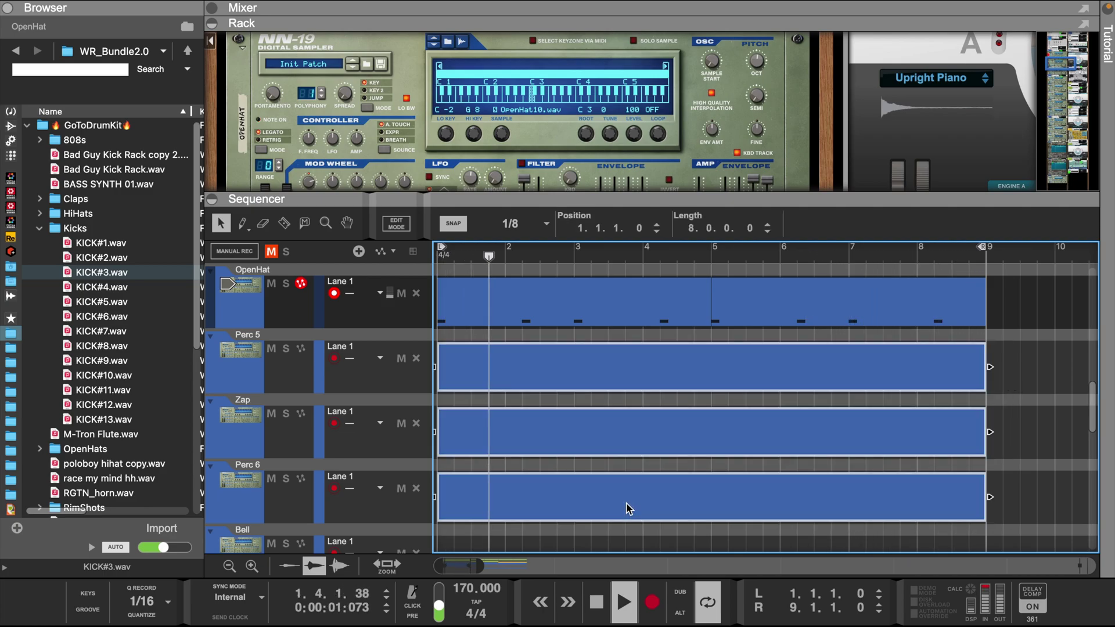
right_click(542, 383)
click(569, 414)
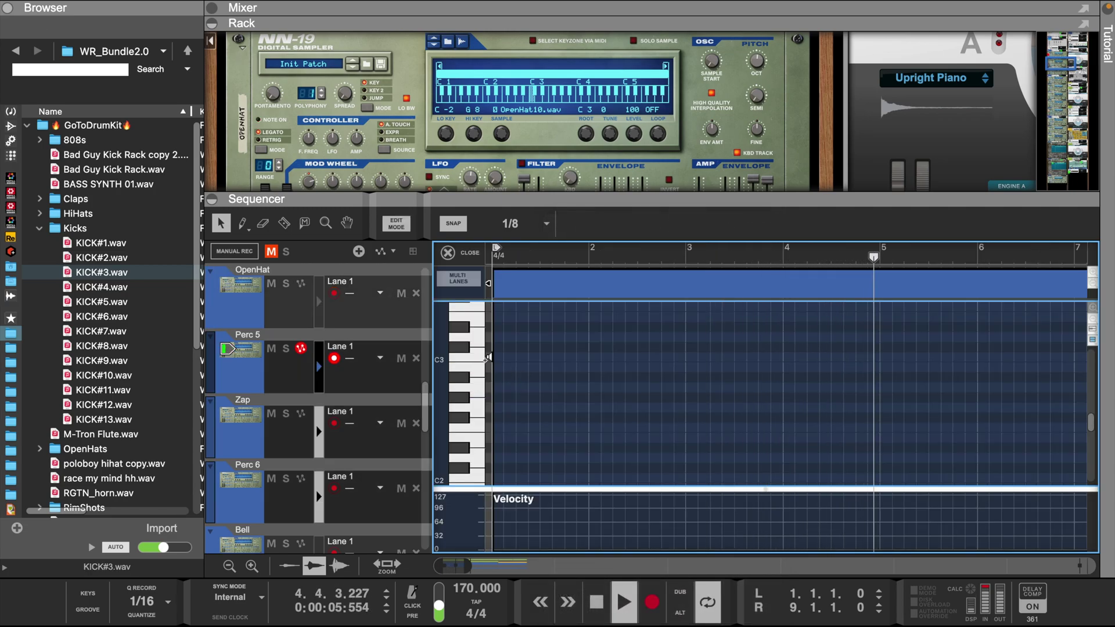
Draw a pair of C3 Perc 5 notes late in bar 2 at velocity 127.
click(482, 356)
scroll(517, 364, down, 1)
scroll(517, 366, up, 3)
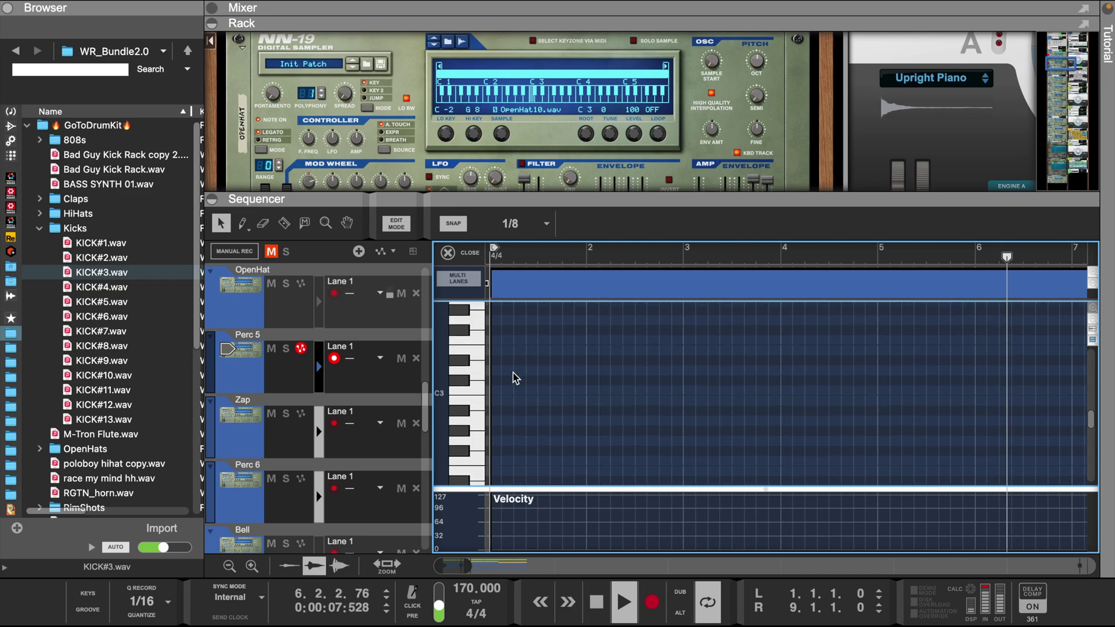
key(w)
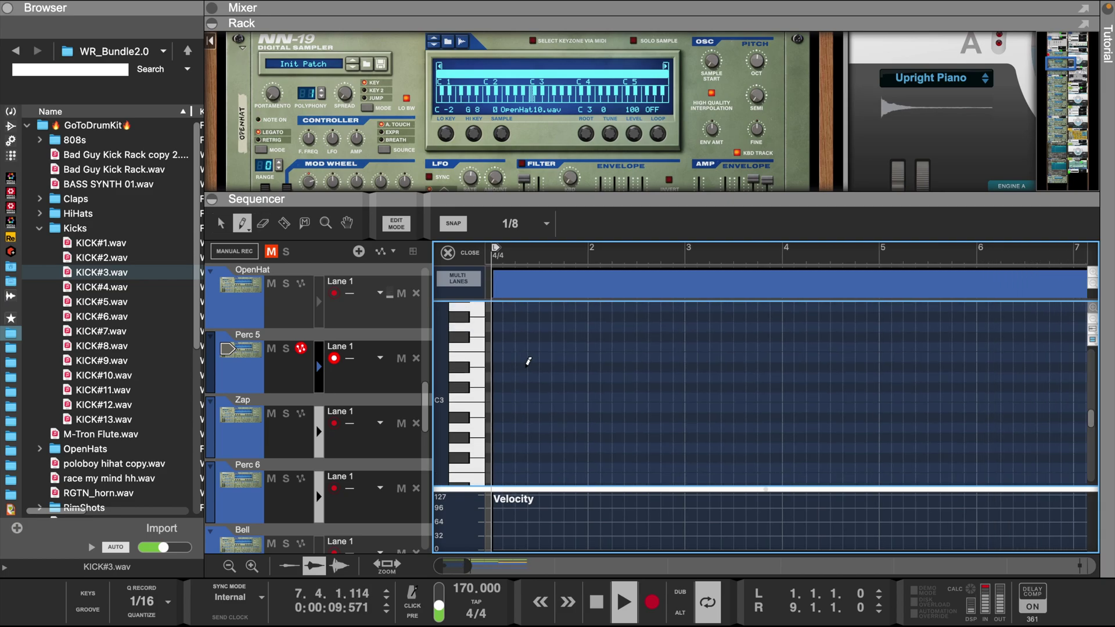
click(667, 397)
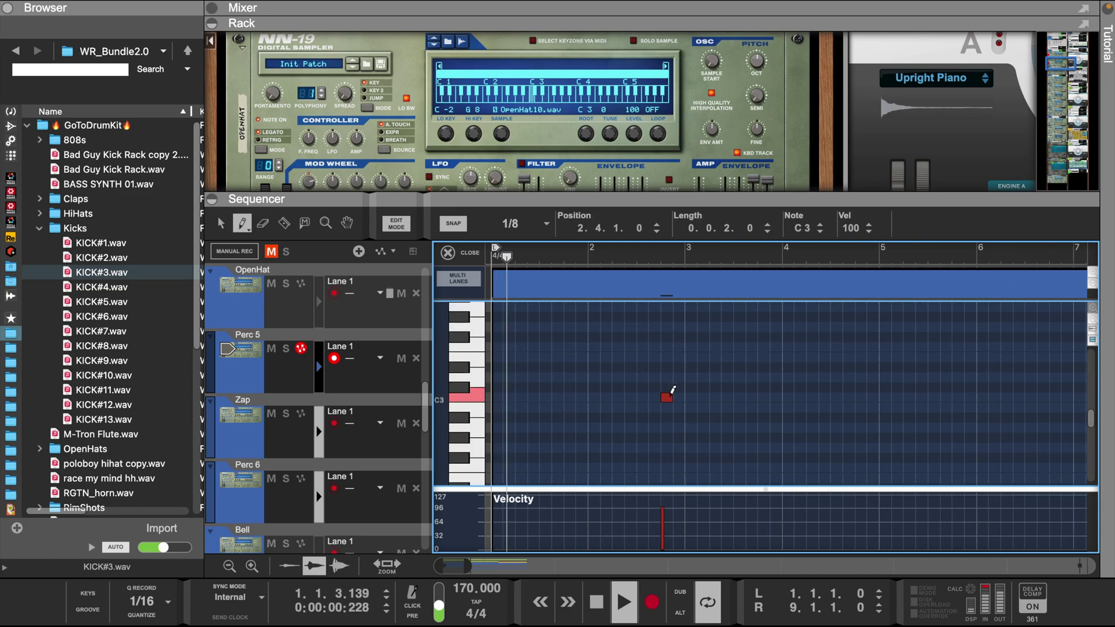
click(678, 397)
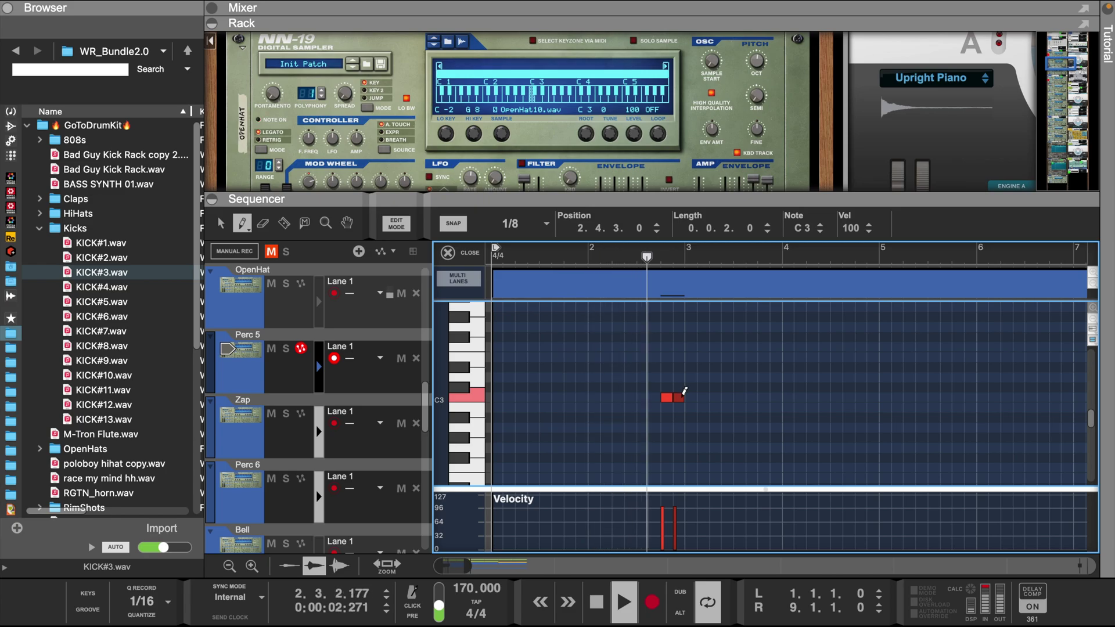
drag(646, 500, 688, 493)
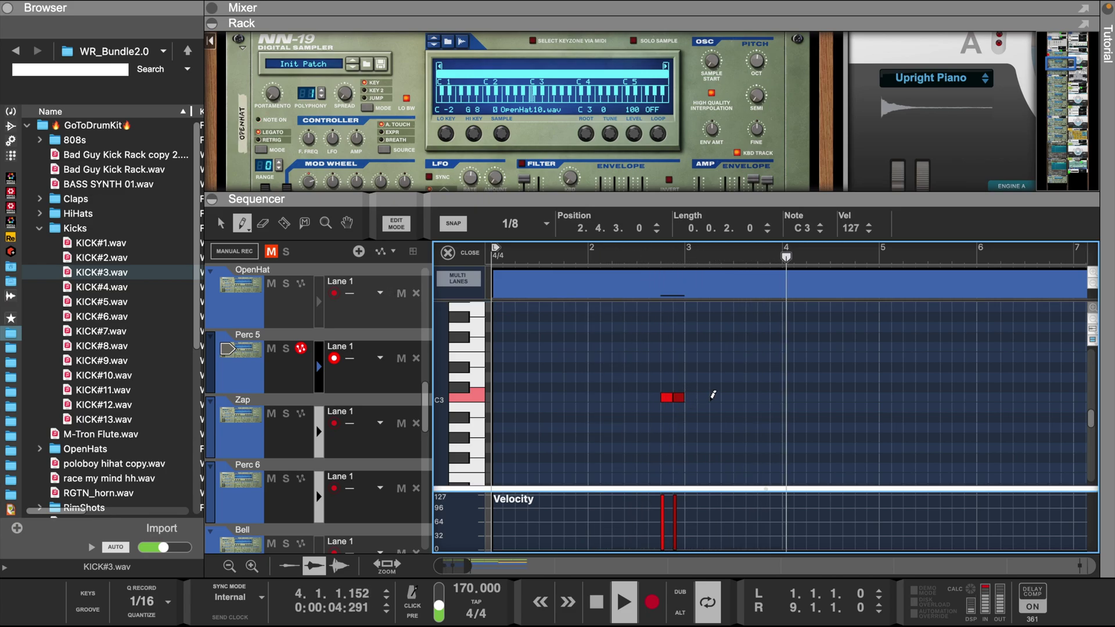
Add C3 hits late in bars 5 and 6, then erase the bar 5 pair.
click(958, 398)
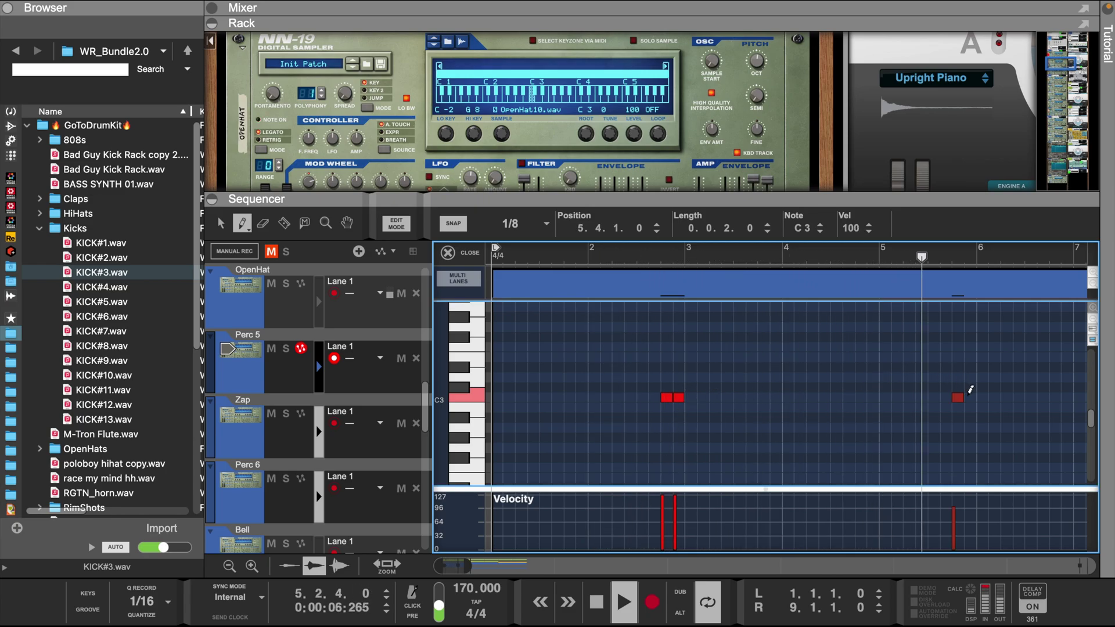
click(970, 398)
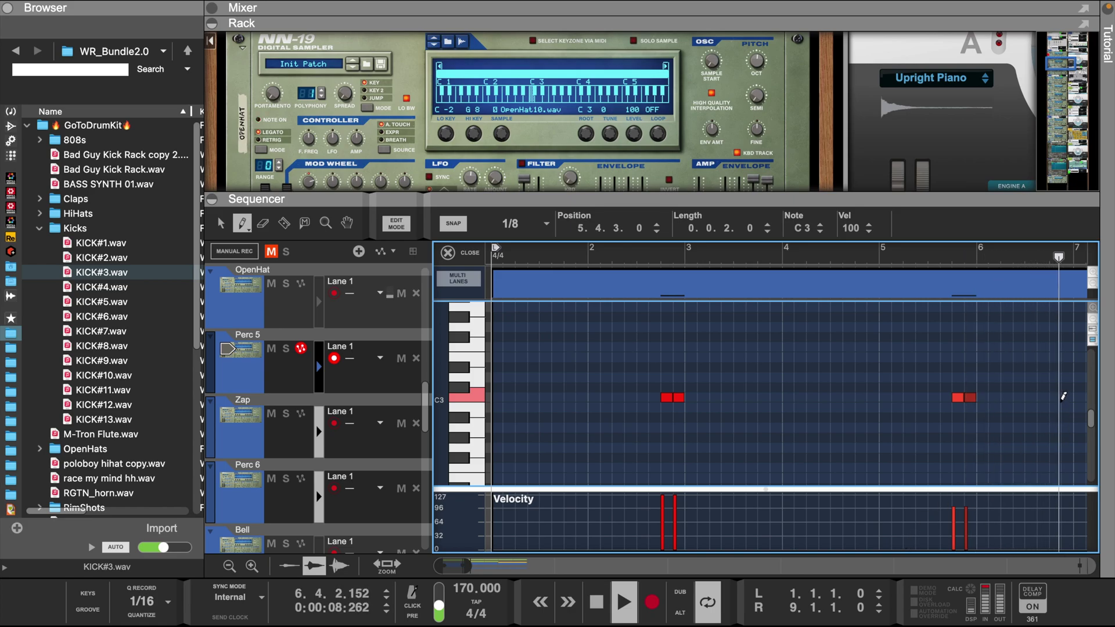
click(1060, 398)
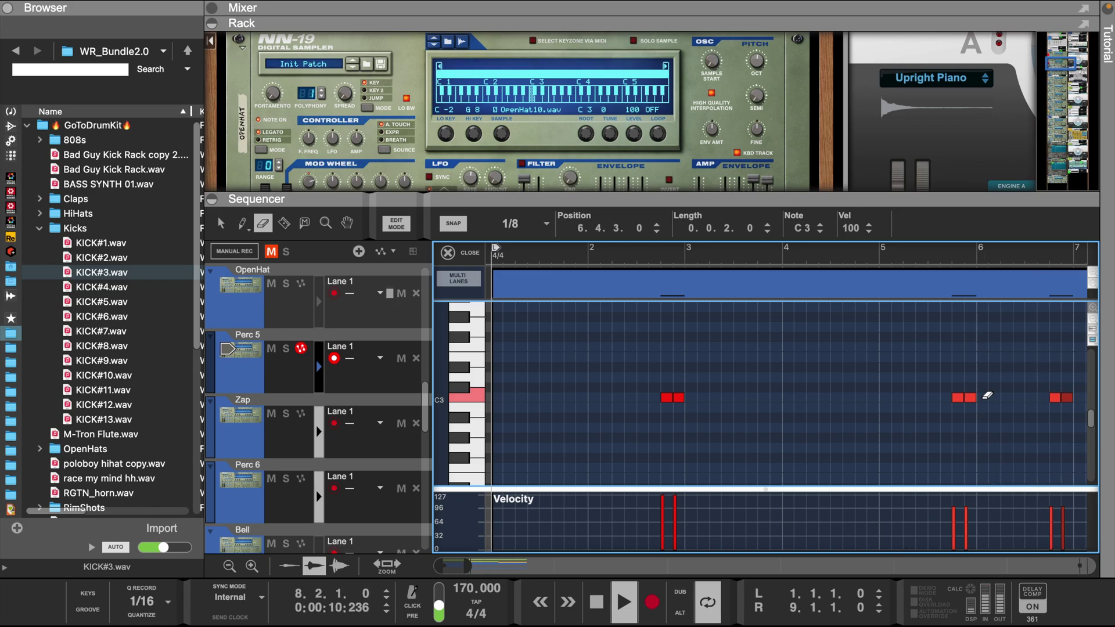
drag(980, 393, 932, 404)
key(w)
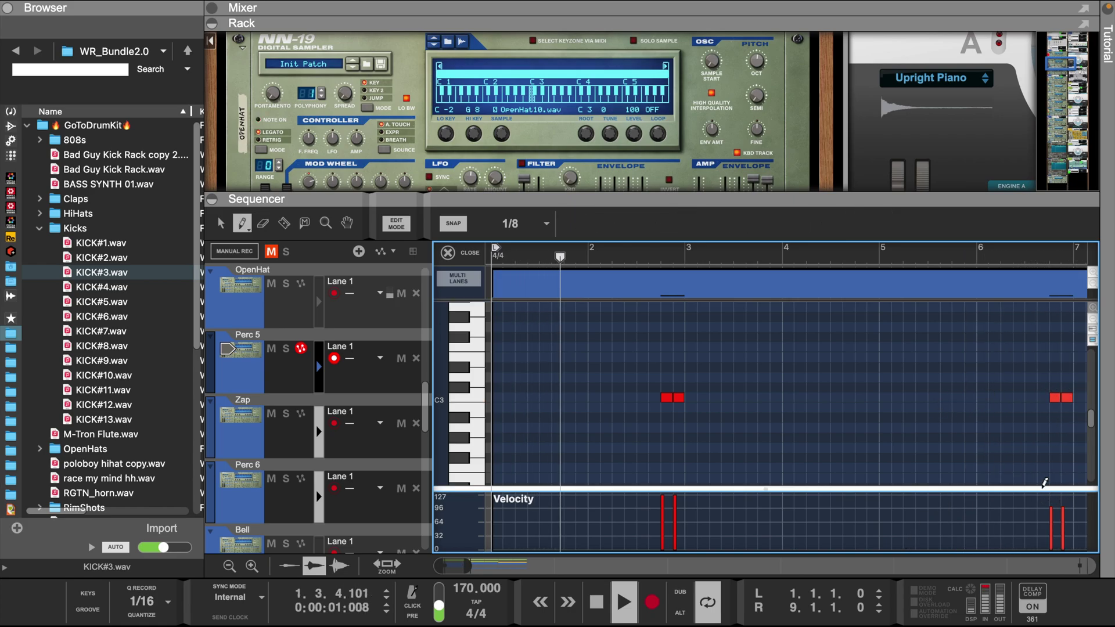
Draw three C3 Zap notes around bar 4 at maximum velocity.
click(318, 426)
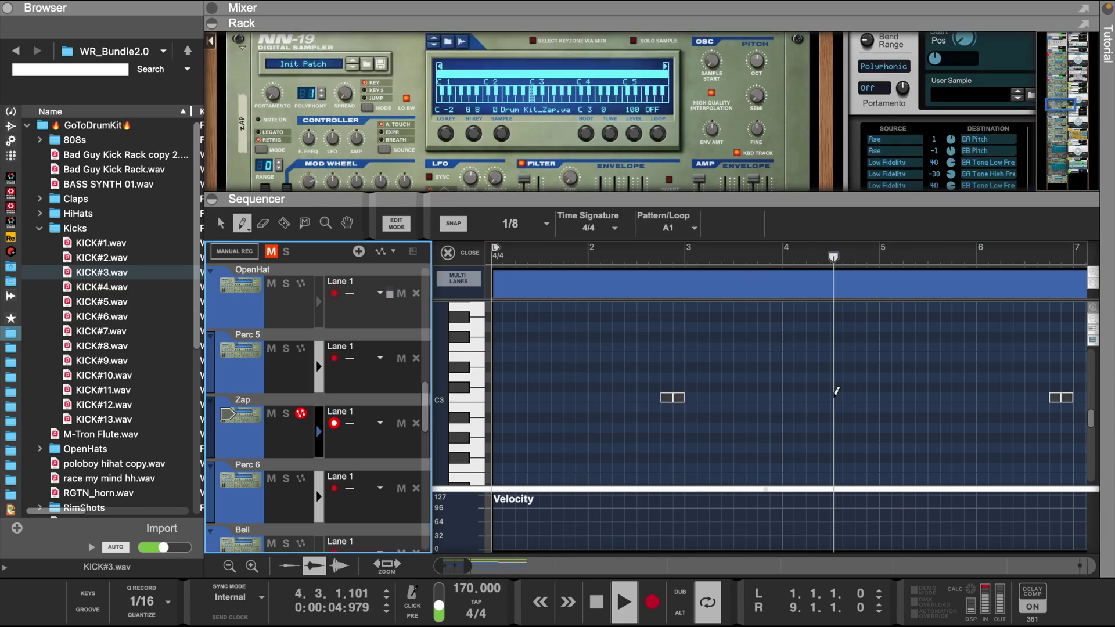
drag(776, 397, 804, 396)
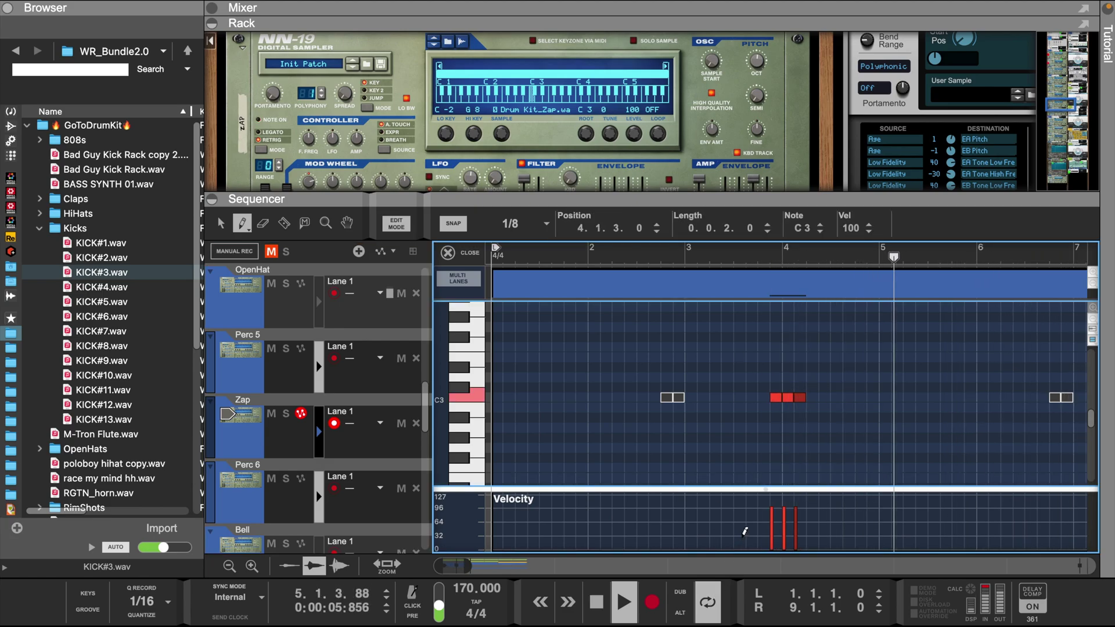
drag(744, 531, 878, 356)
scroll(875, 362, right, 5)
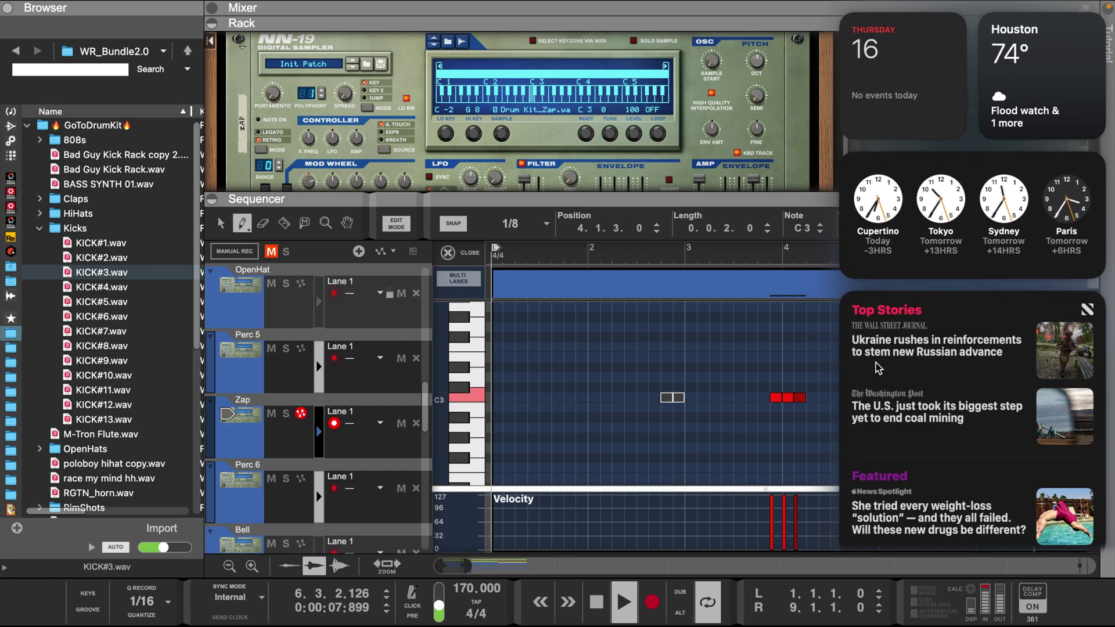
scroll(875, 362, left, 5)
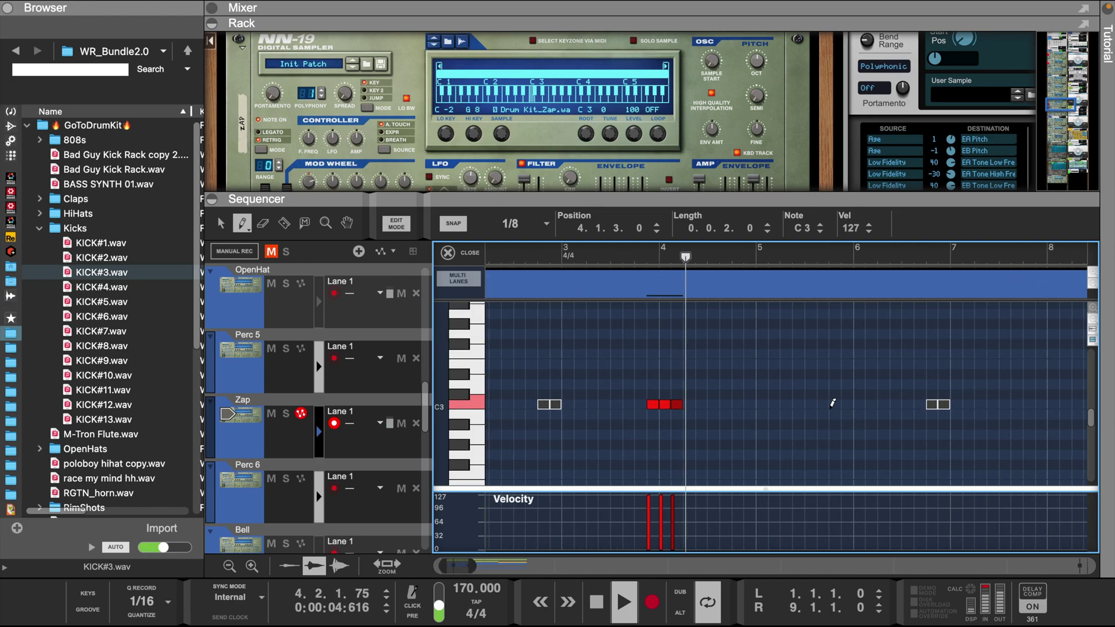
Add three more C3 Zap hits clustered around bar 8.
click(1022, 409)
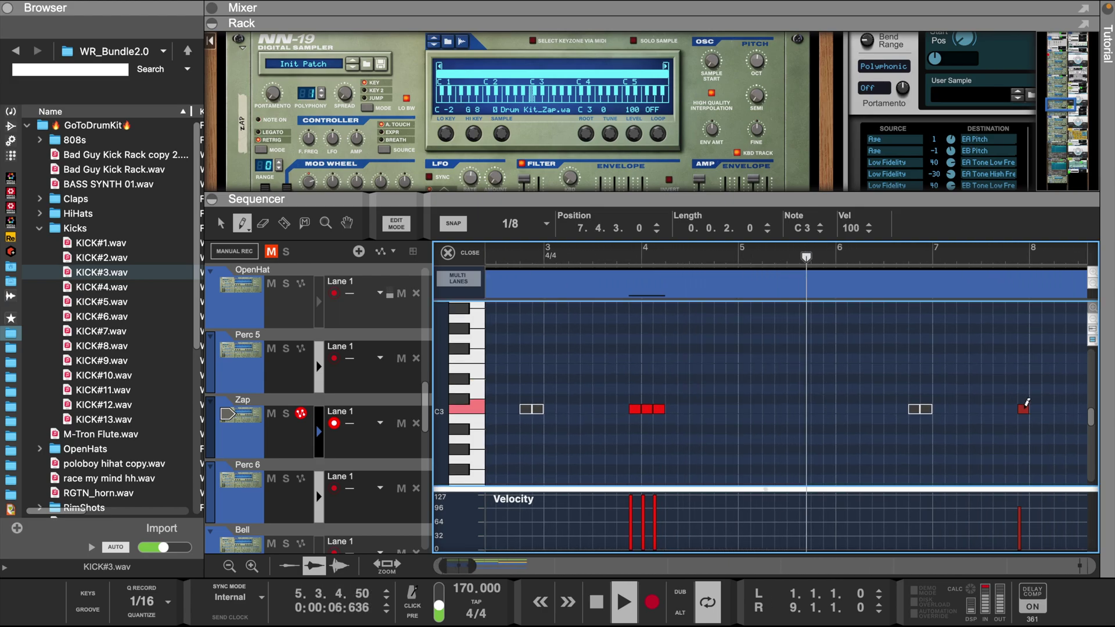
click(1035, 409)
click(1048, 409)
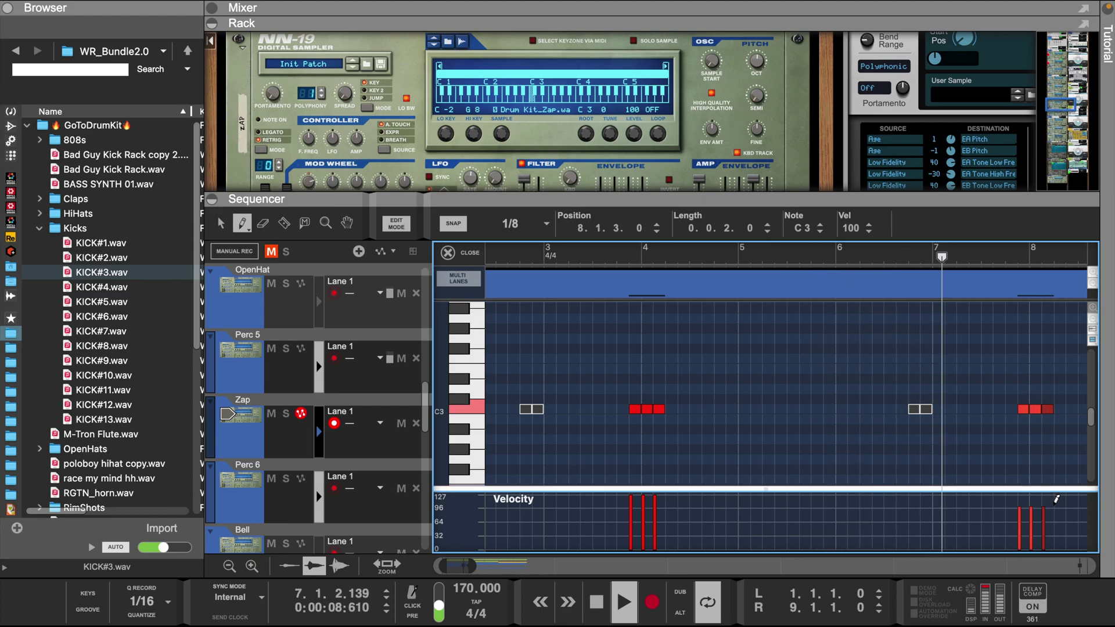
click(339, 464)
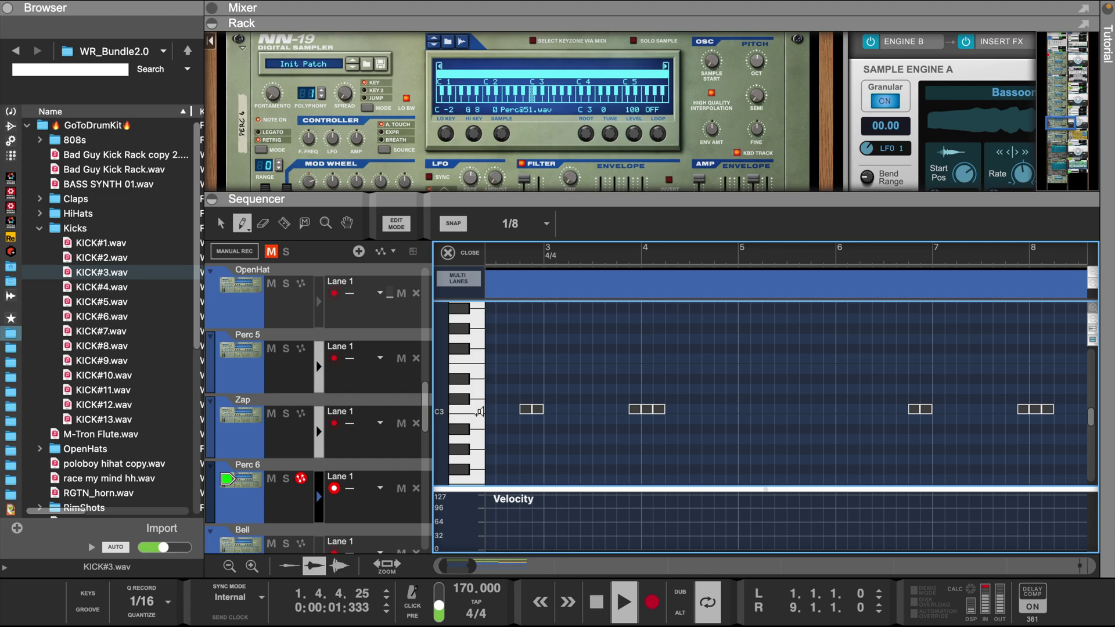
Draw a one-beat C3 Perc 6 note at bar 8 beat 4 with velocity 91.
mouse_move(472, 562)
mouse_down()
mouse_move(411, 572)
mouse_move(479, 566)
mouse_up()
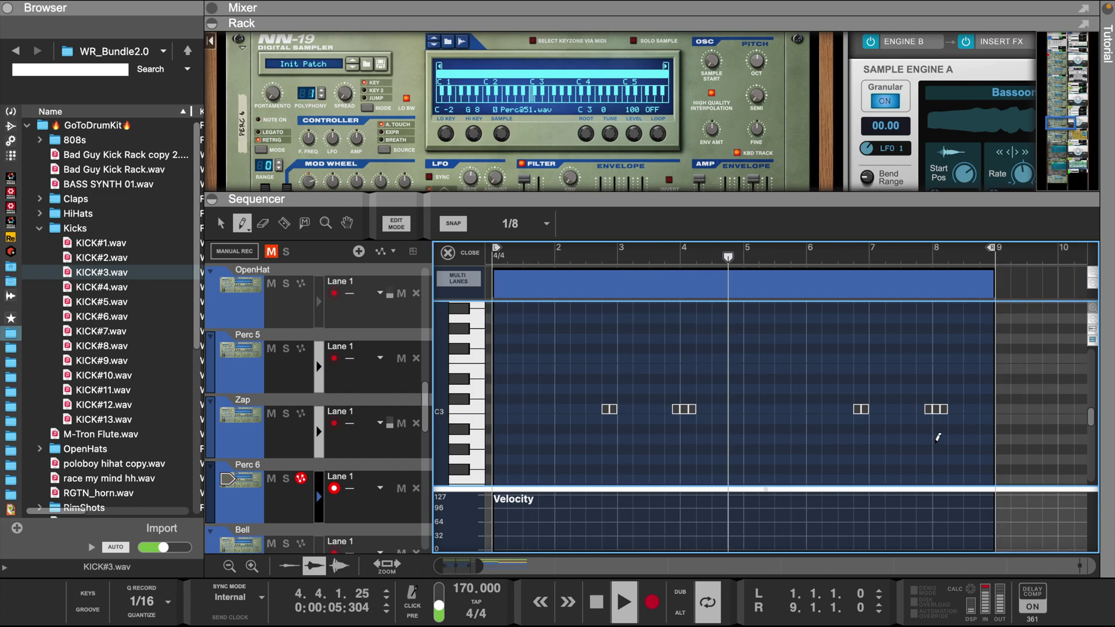
click(985, 408)
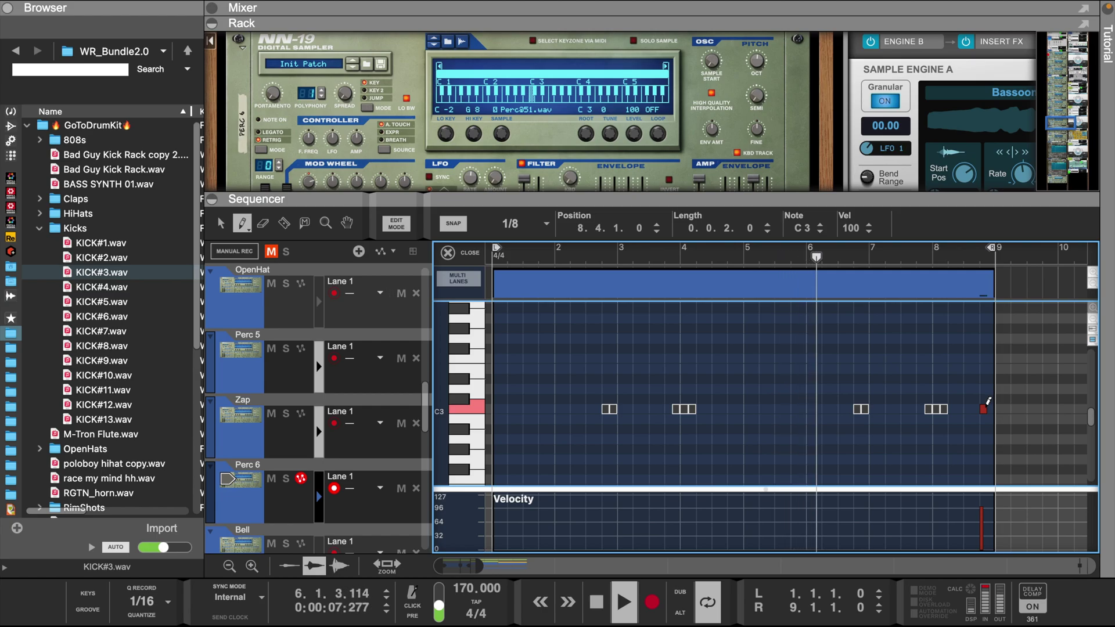
drag(982, 504, 983, 427)
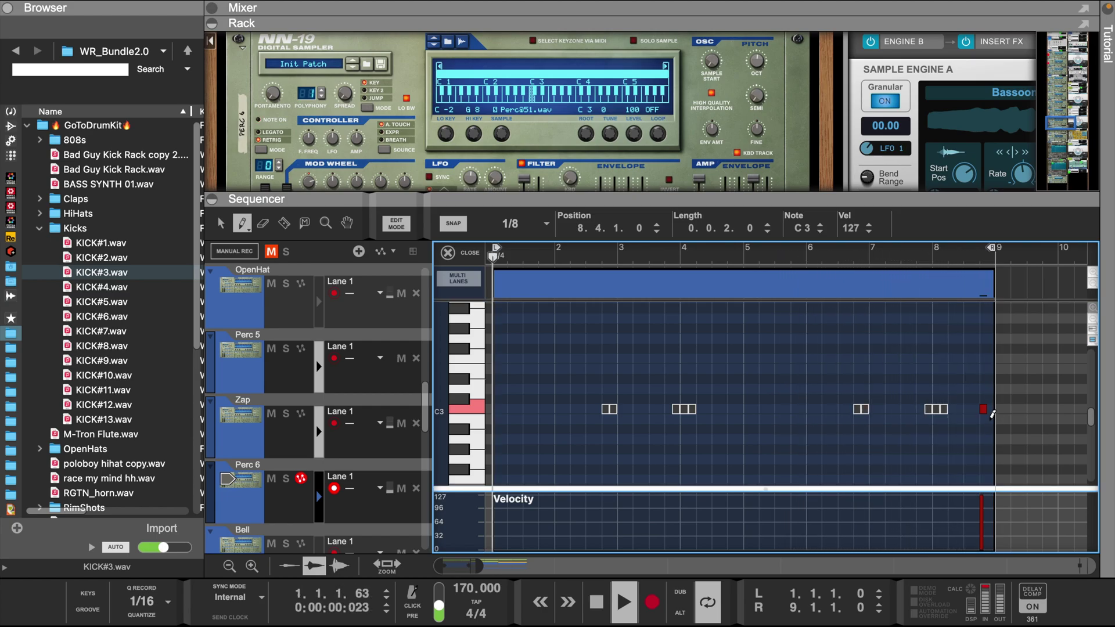
key(q)
drag(990, 410, 1001, 410)
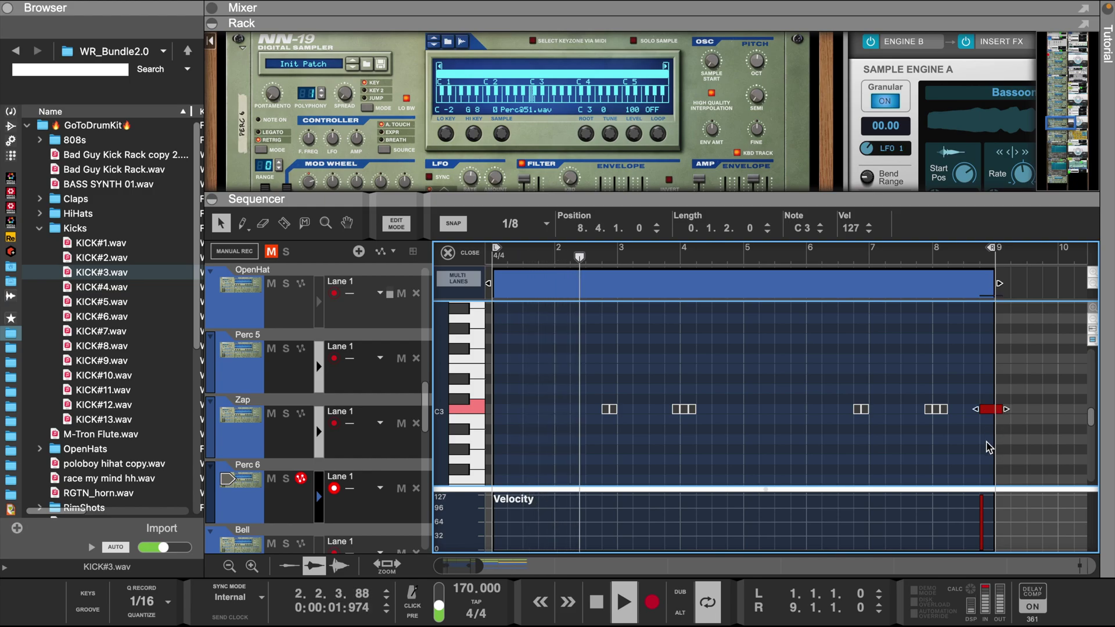
key(w)
click(983, 511)
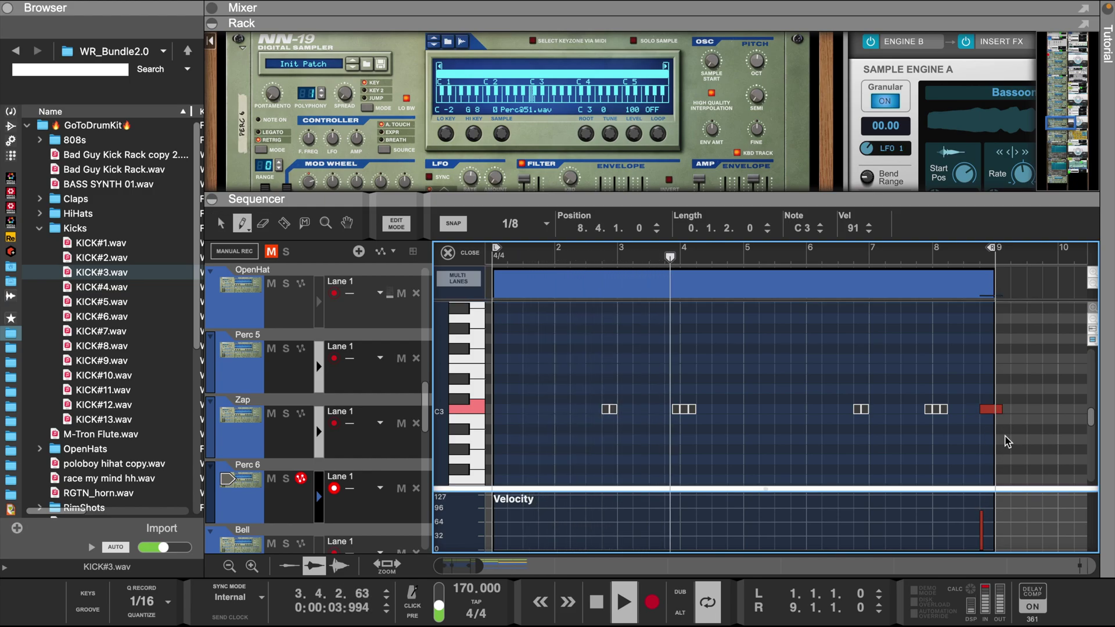
key(q)
drag(1001, 410, 997, 412)
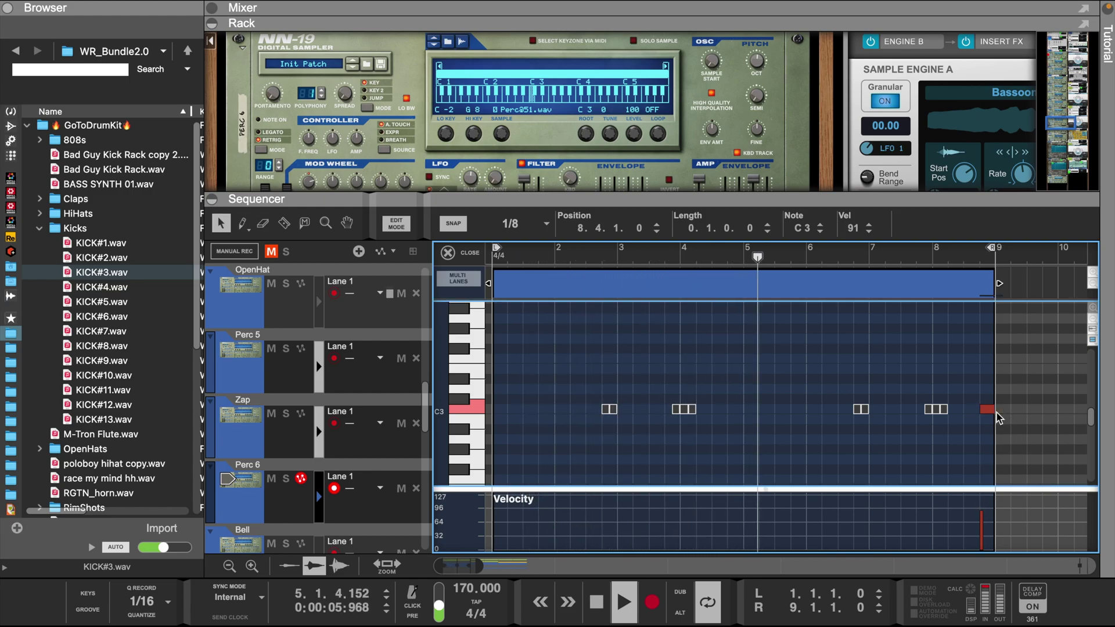
Duplicate the four-bar 808 clip back-to-back from bar 9 through bar 25, extending the loop end.
click(474, 256)
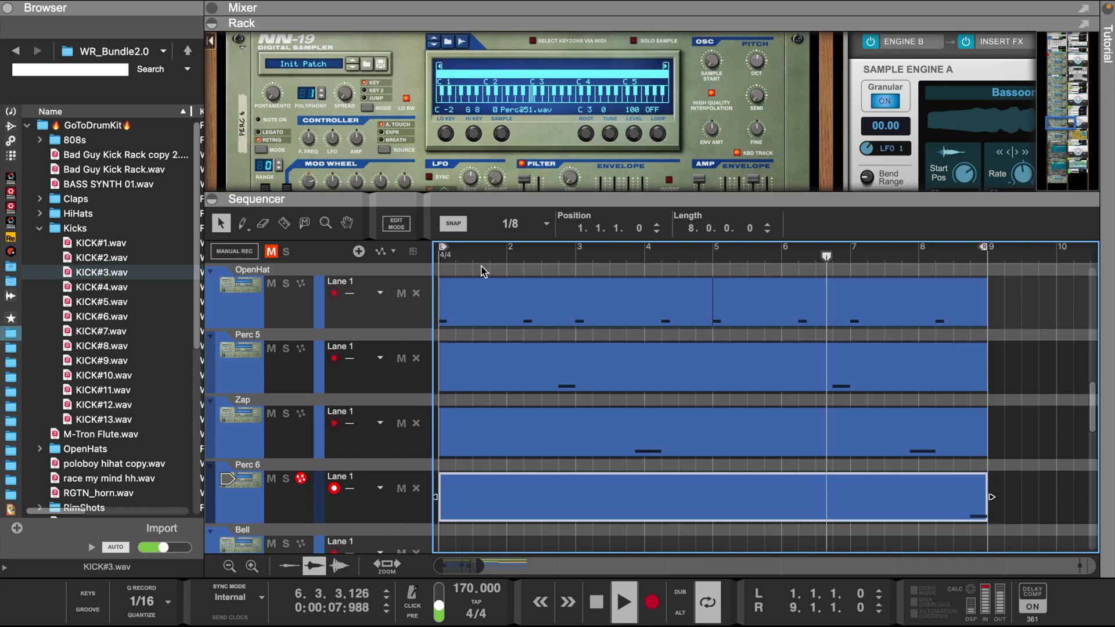
scroll(556, 349, down, 1)
scroll(555, 348, down, 1)
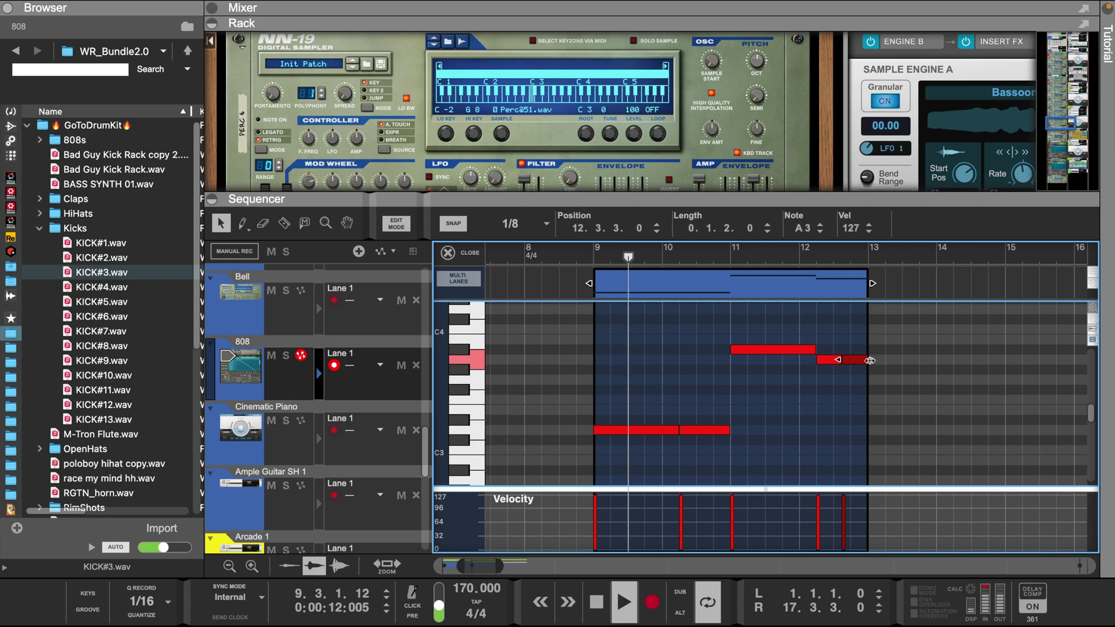
key(ctrl+d)
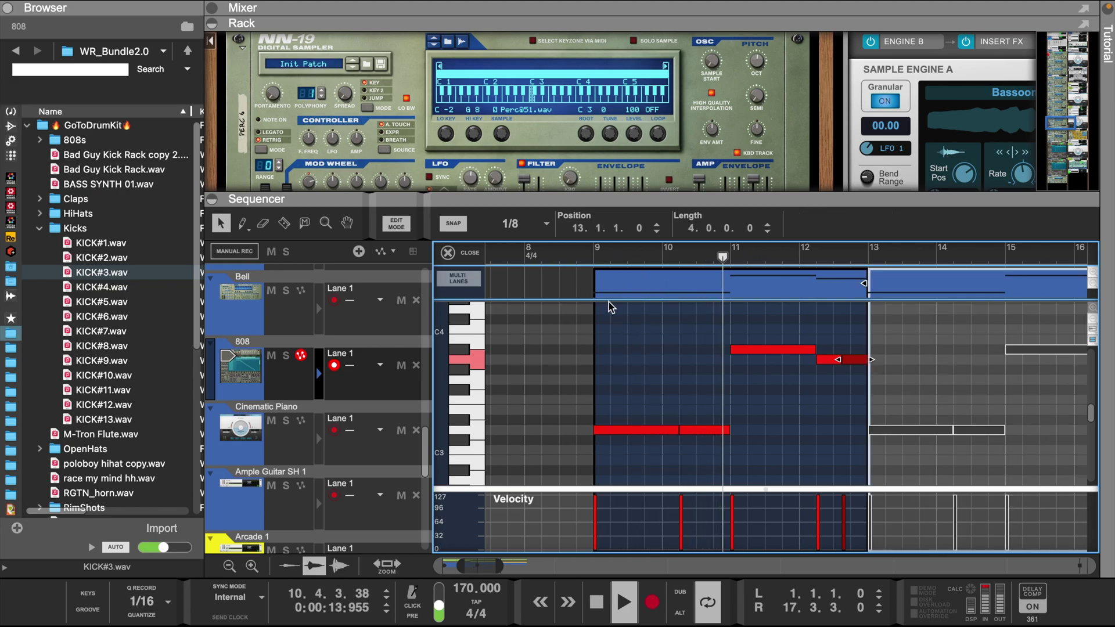
click(469, 253)
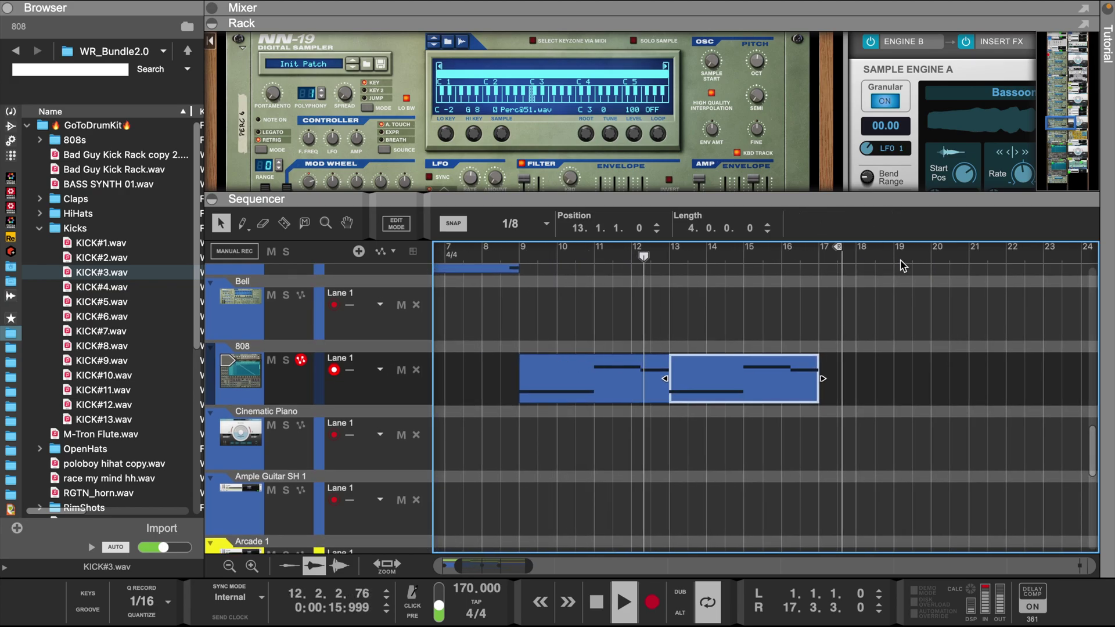
drag(838, 251, 961, 252)
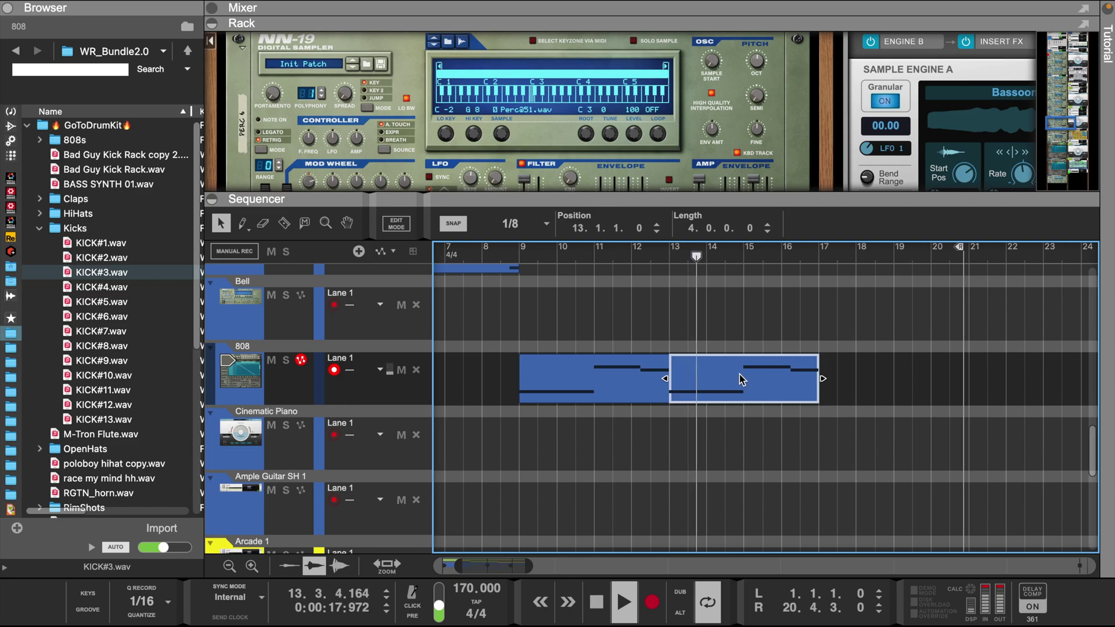
key(ctrl+d)
key(ctrl+d)
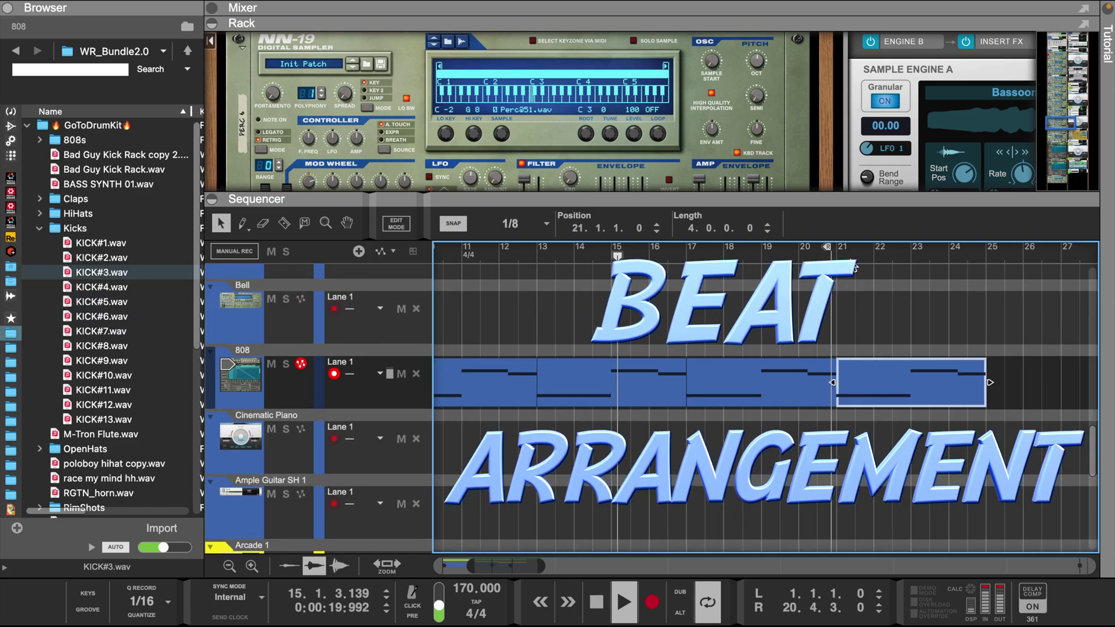
Move the loop end locator to bar 25 and zoom out to show the arrangement from bar 1.
drag(827, 248, 983, 267)
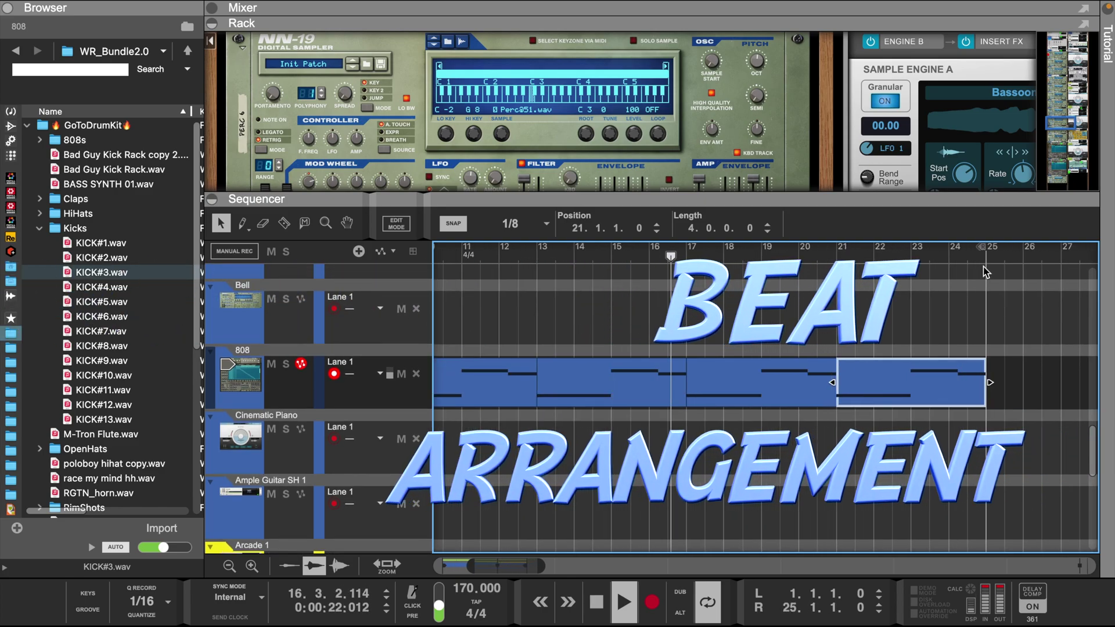
scroll(492, 431, up, 5)
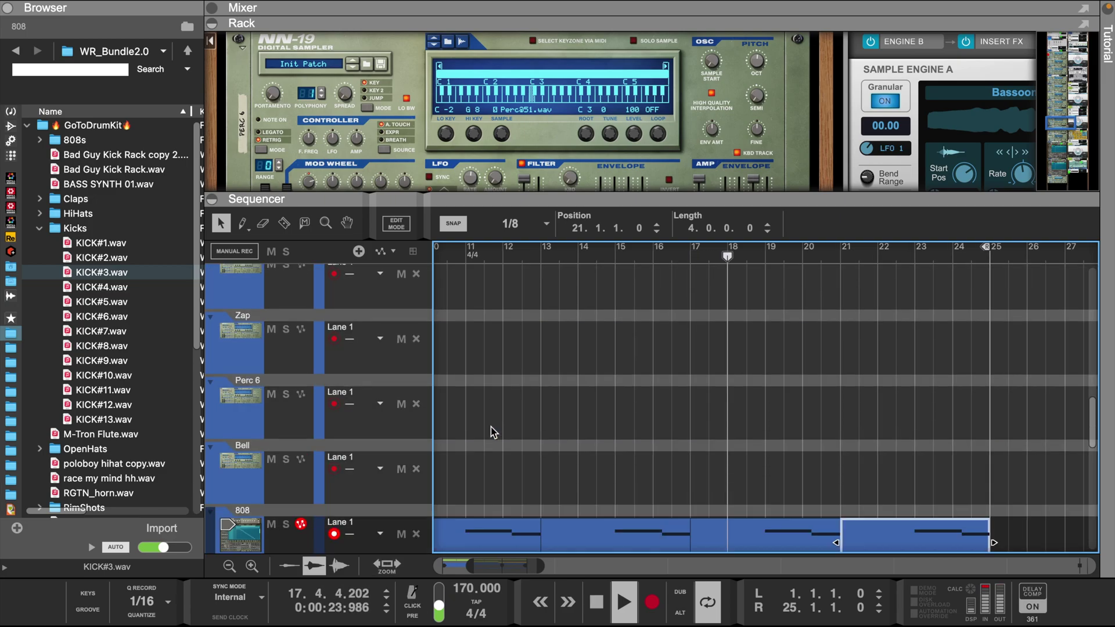
scroll(492, 432, down, 4)
scroll(493, 432, left, 2)
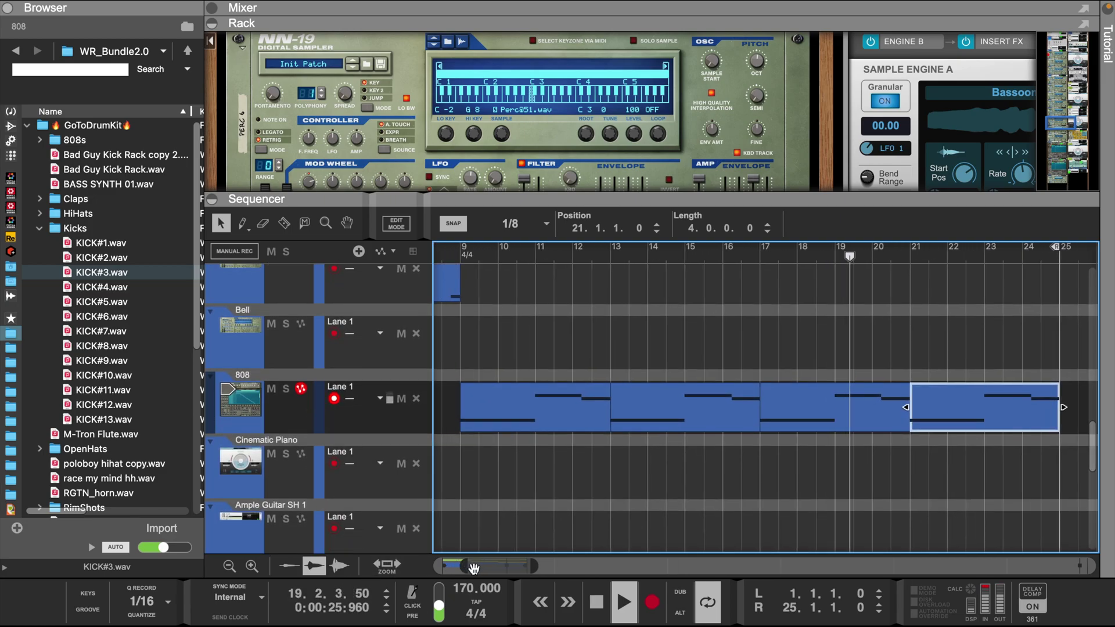
drag(461, 568, 438, 565)
Collapse the Rack so the sequencer fills the window, and select the OpenHat, Perc 5, Zap and Perc 6 clips.
scroll(616, 457, up, 3)
scroll(616, 457, up, 3)
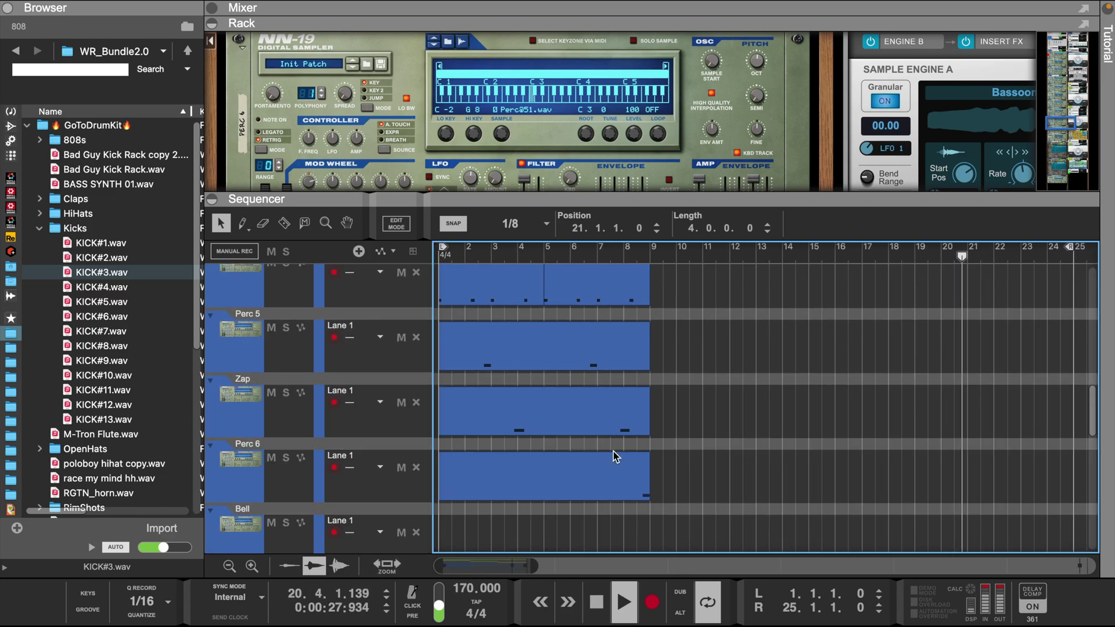
drag(572, 199, 561, 18)
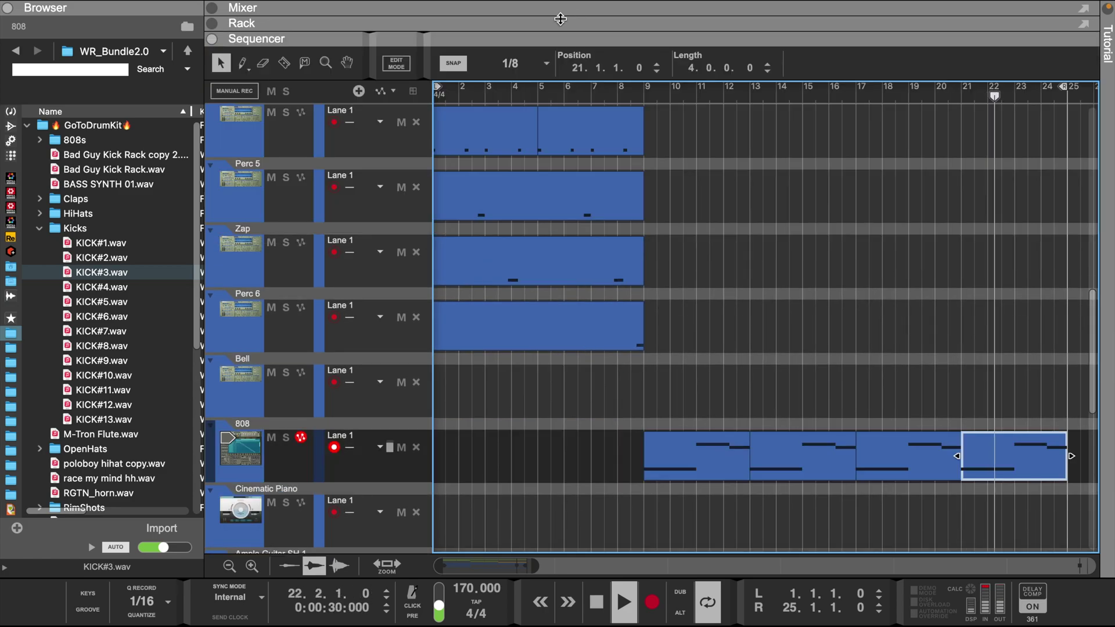
scroll(549, 211, up, 5)
scroll(550, 211, down, 3)
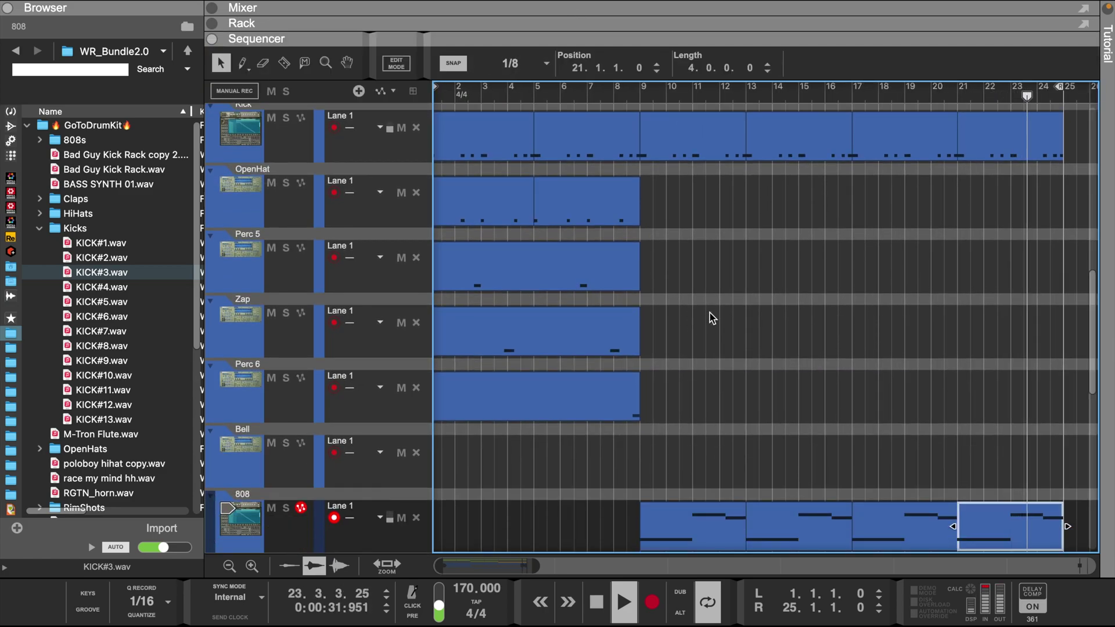
drag(644, 175, 413, 431)
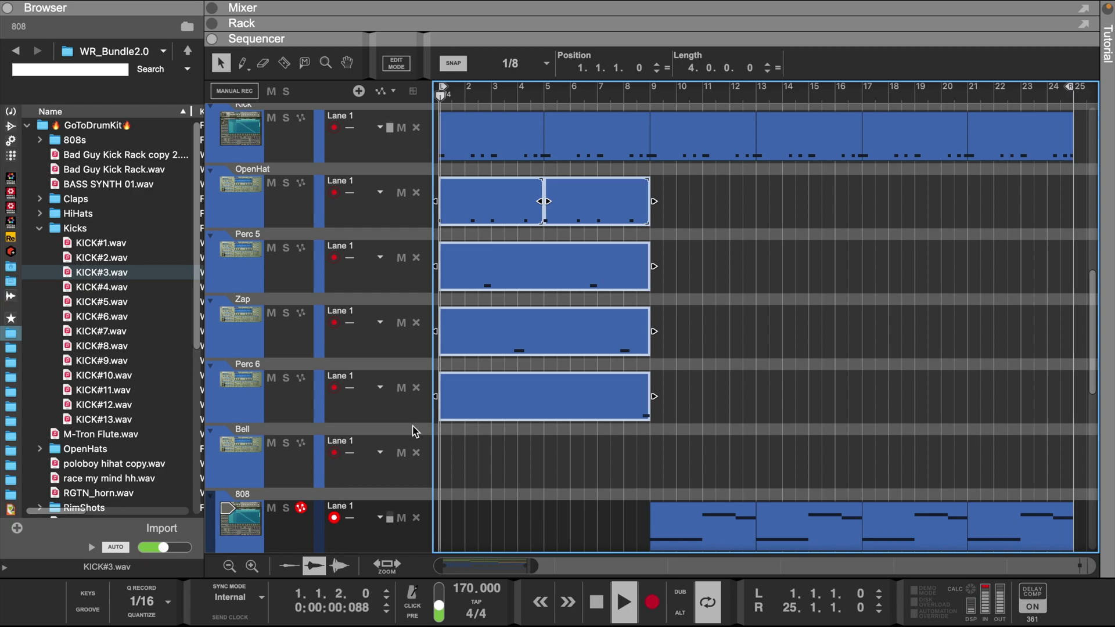
Repeat the OpenHat, Perc 5, Zap and Perc 6 clips through bar 25.
key(ctrl+d)
key(ctrl+d)
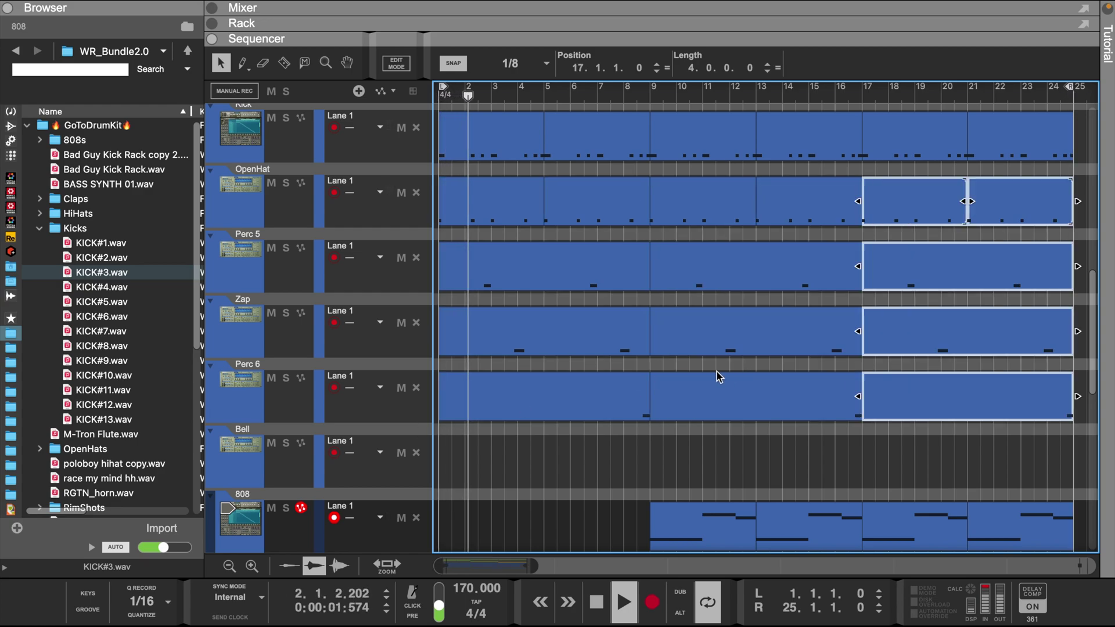
click(598, 437)
scroll(645, 225, up, 2)
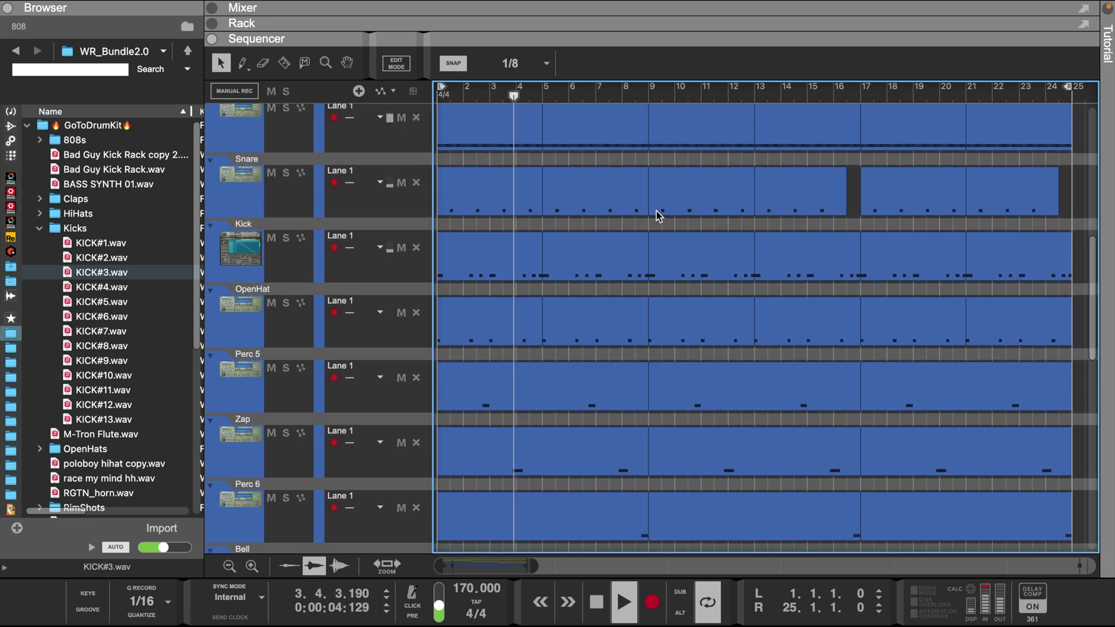
Shorten the bar-5 Snare clip to end before bar 9 and bring the Rack back.
click(640, 203)
drag(643, 194, 638, 193)
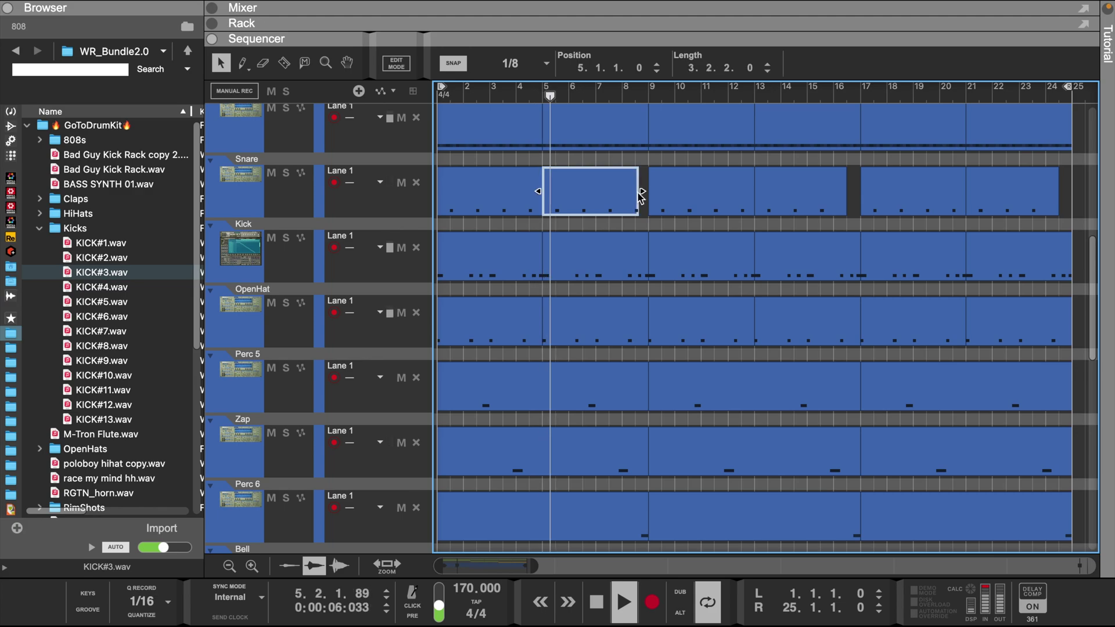
drag(598, 39, 598, 340)
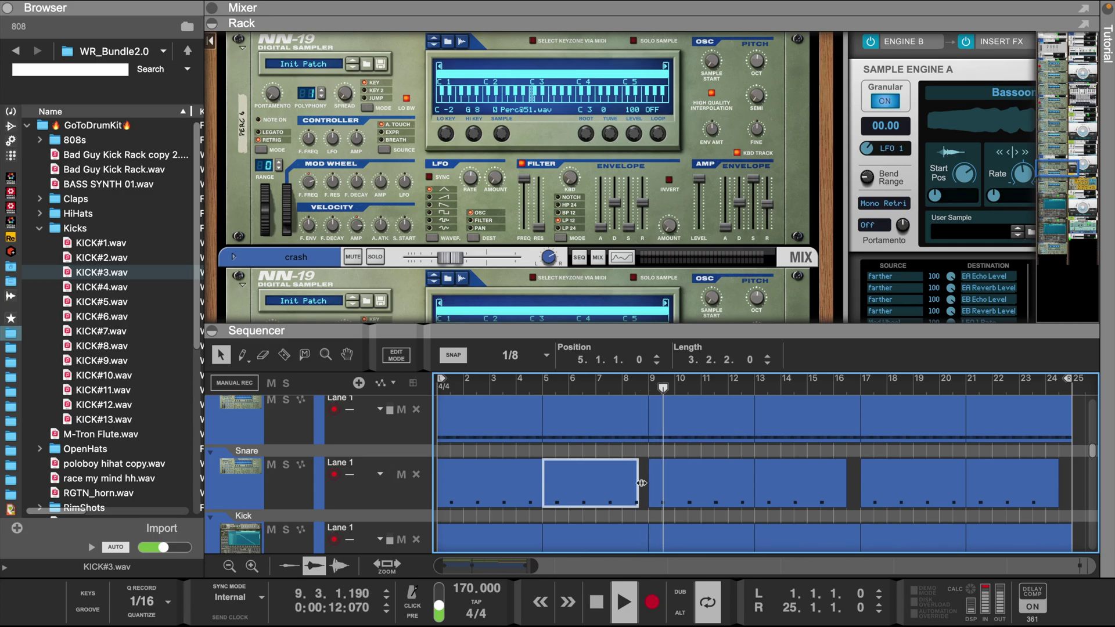
Enlarge the sequencer and move the 808 track above the Bell track.
scroll(474, 135, up, 10)
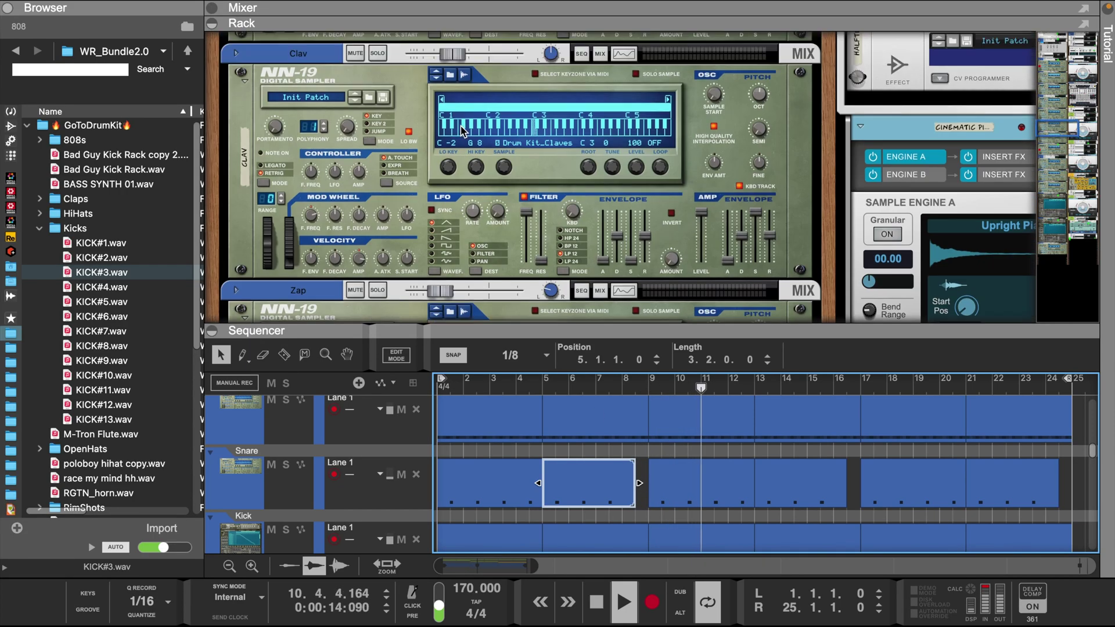
scroll(463, 130, up, 10)
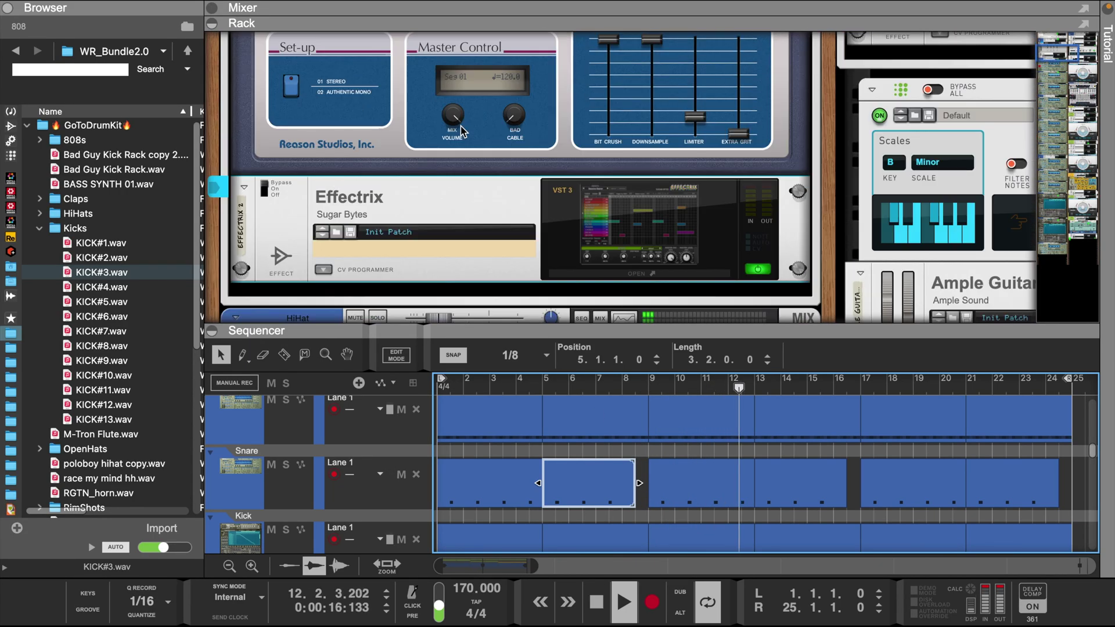
click(265, 187)
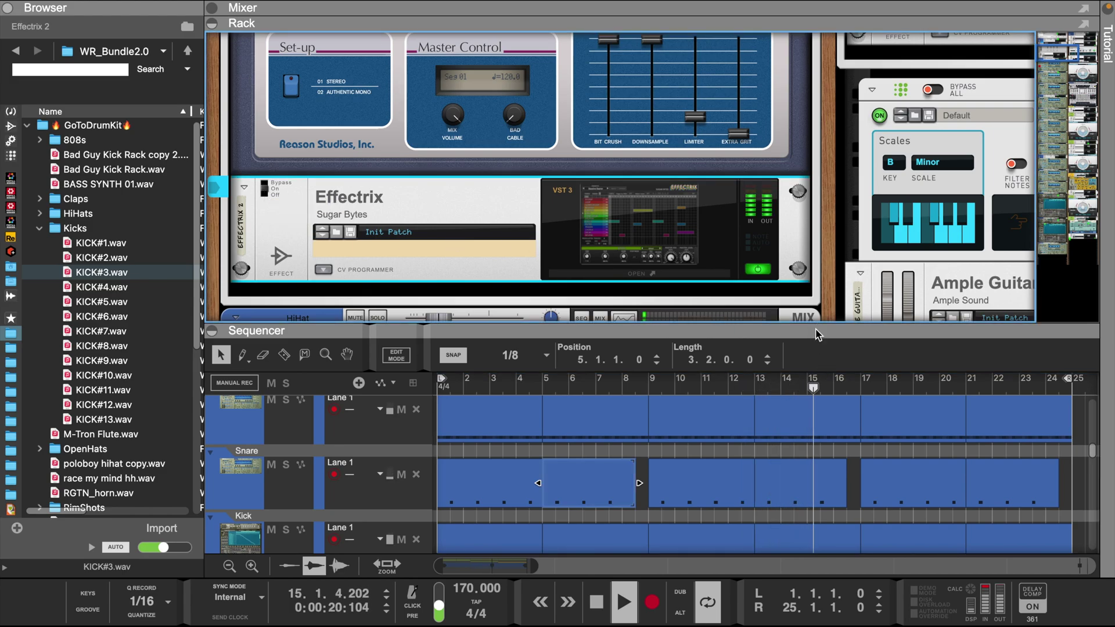
drag(816, 335, 803, 95)
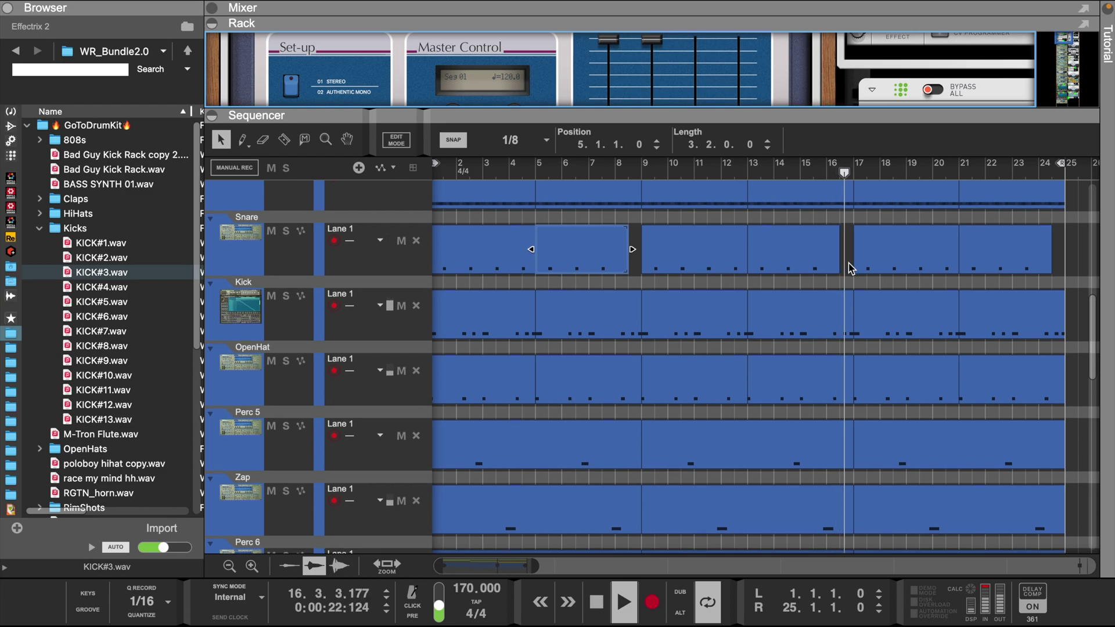
scroll(850, 268, down, 6)
click(255, 503)
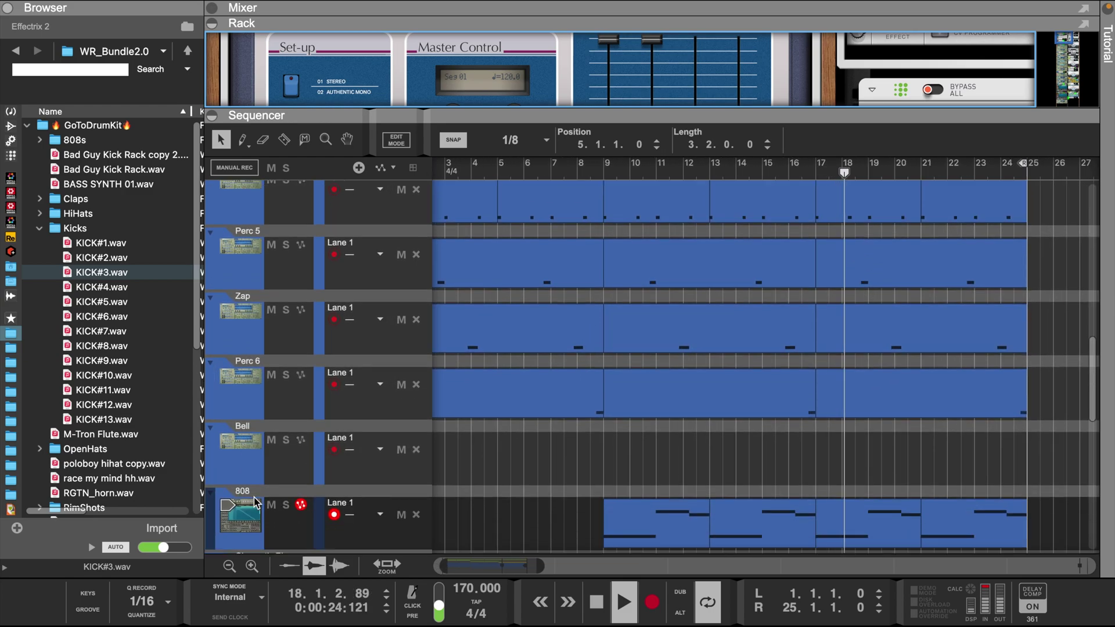
drag(213, 536, 225, 439)
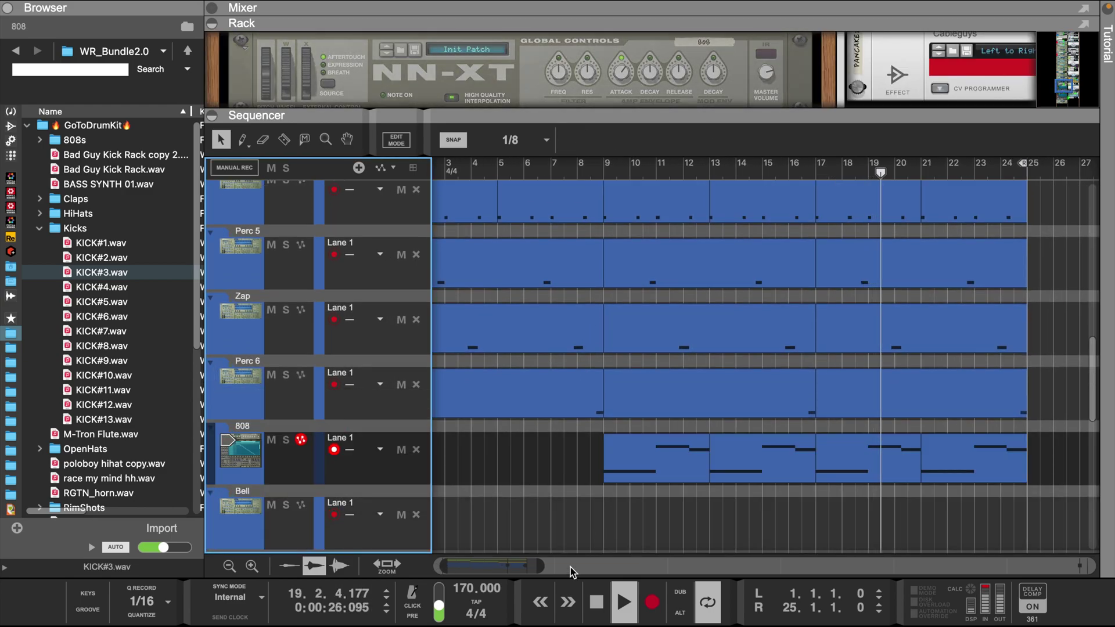
Shrink the track heights and expand the Mixer across the upper screen.
drag(441, 567, 436, 567)
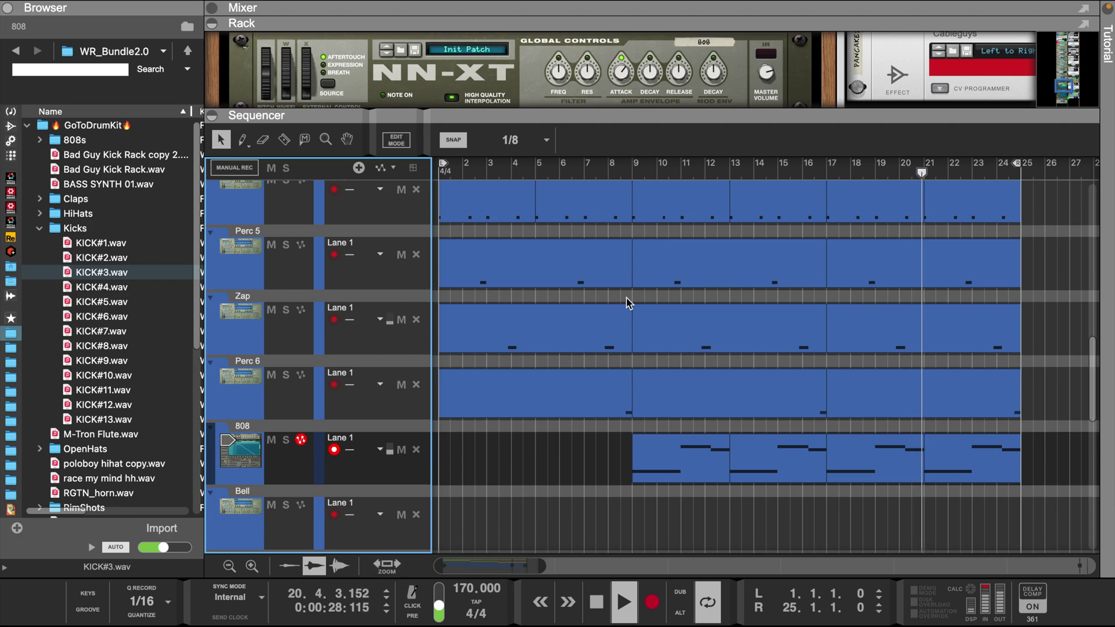
click(229, 566)
click(229, 566)
click(230, 566)
click(229, 566)
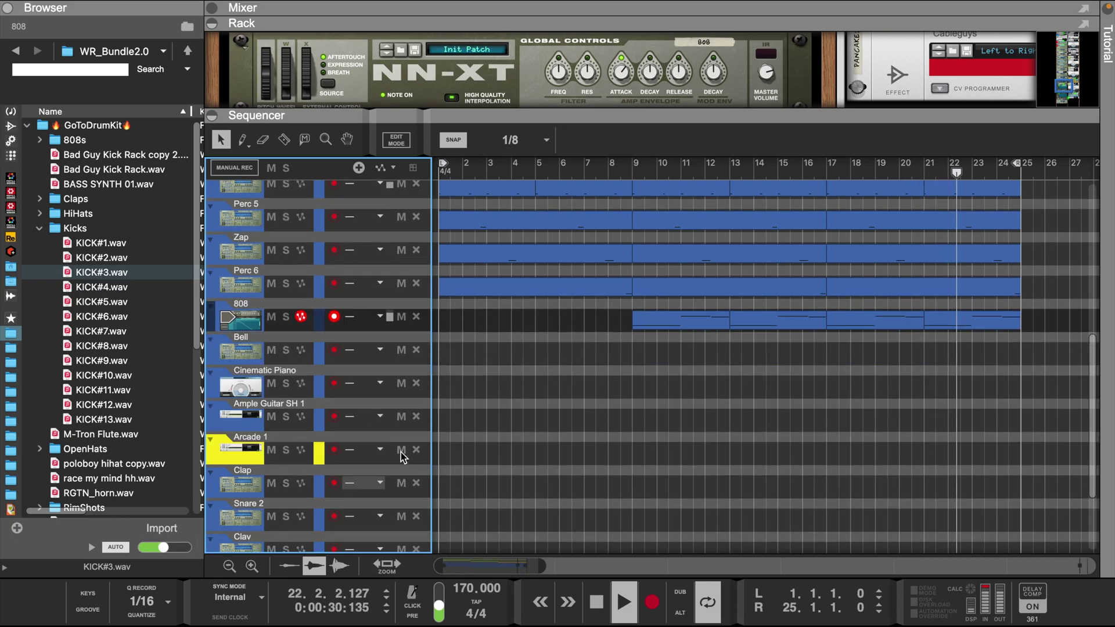
scroll(464, 414, up, 6)
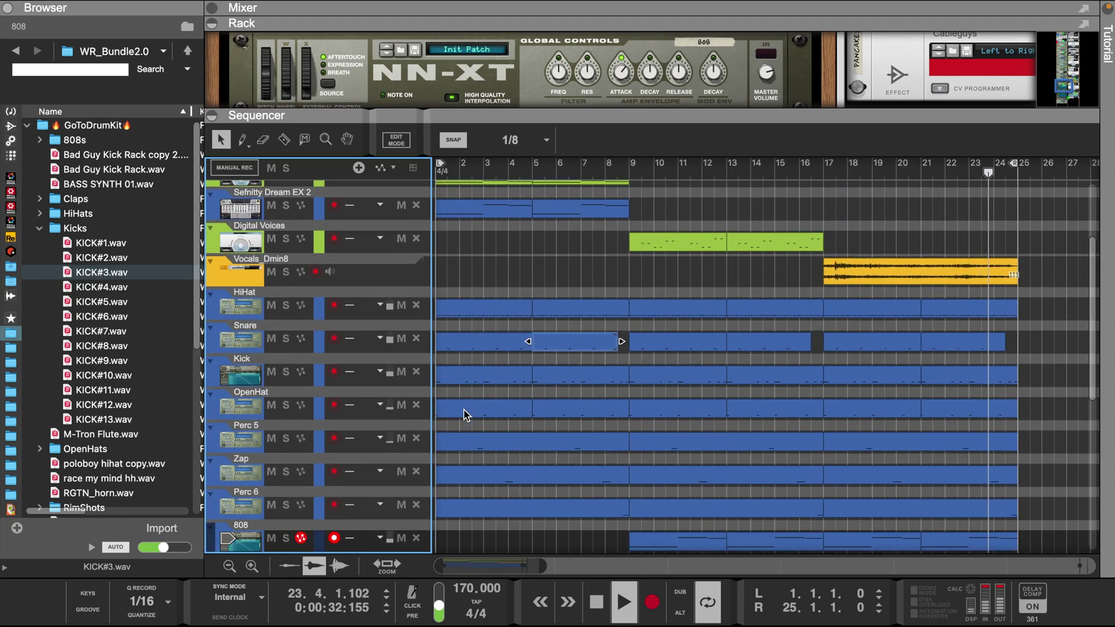
scroll(465, 415, up, 3)
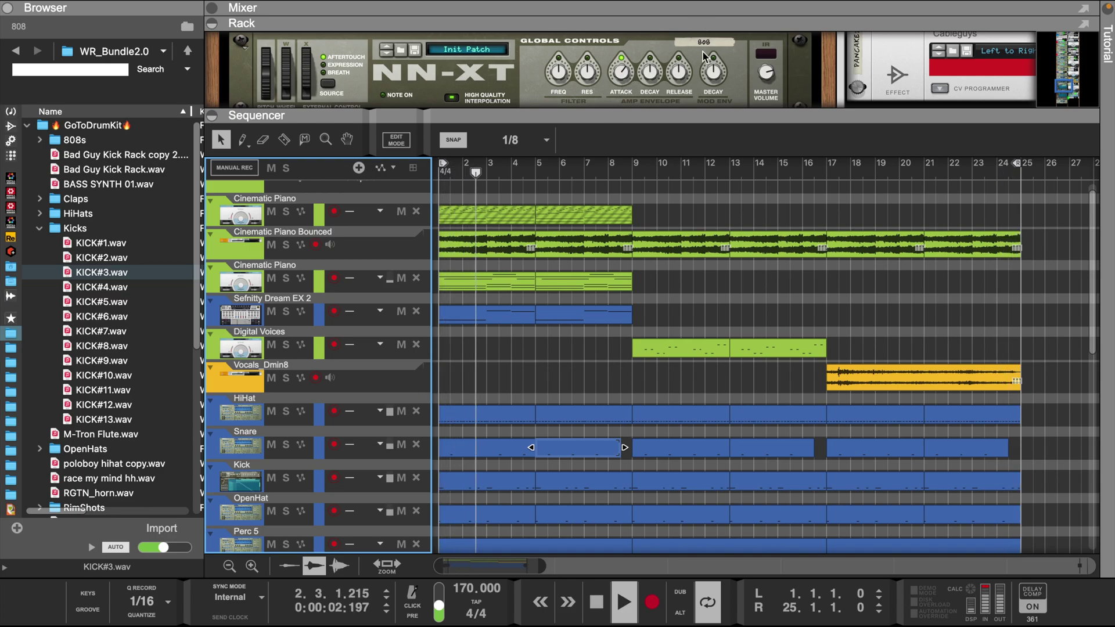
drag(700, 22, 714, 325)
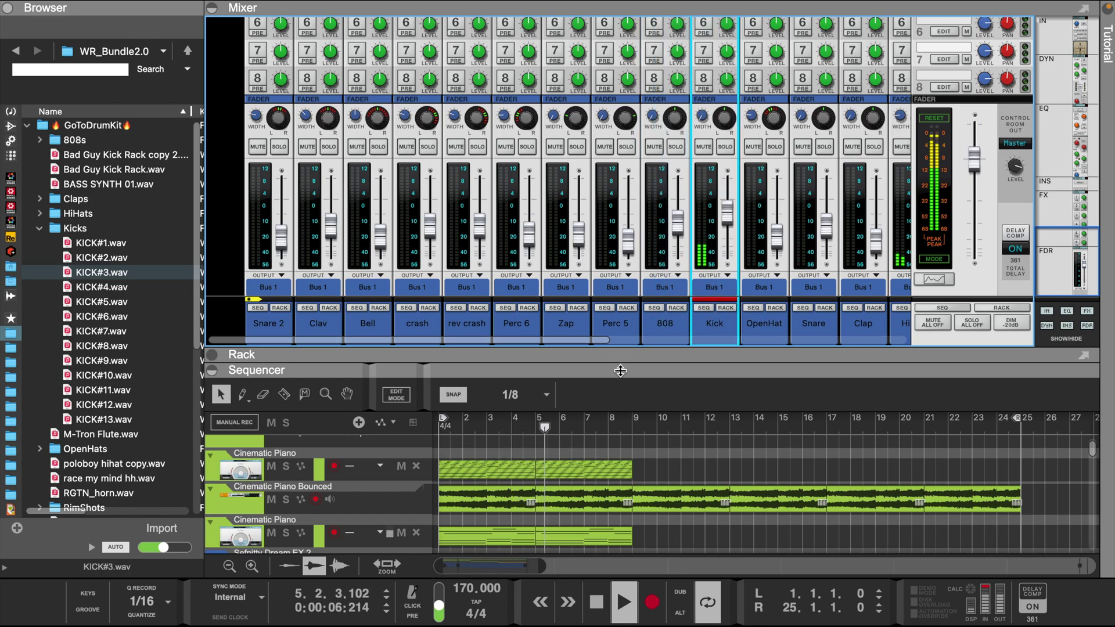
Shrink the Mixer and duplicate the Cinematic Piano clip repeatedly to fill through bar 25.
drag(621, 370, 620, 192)
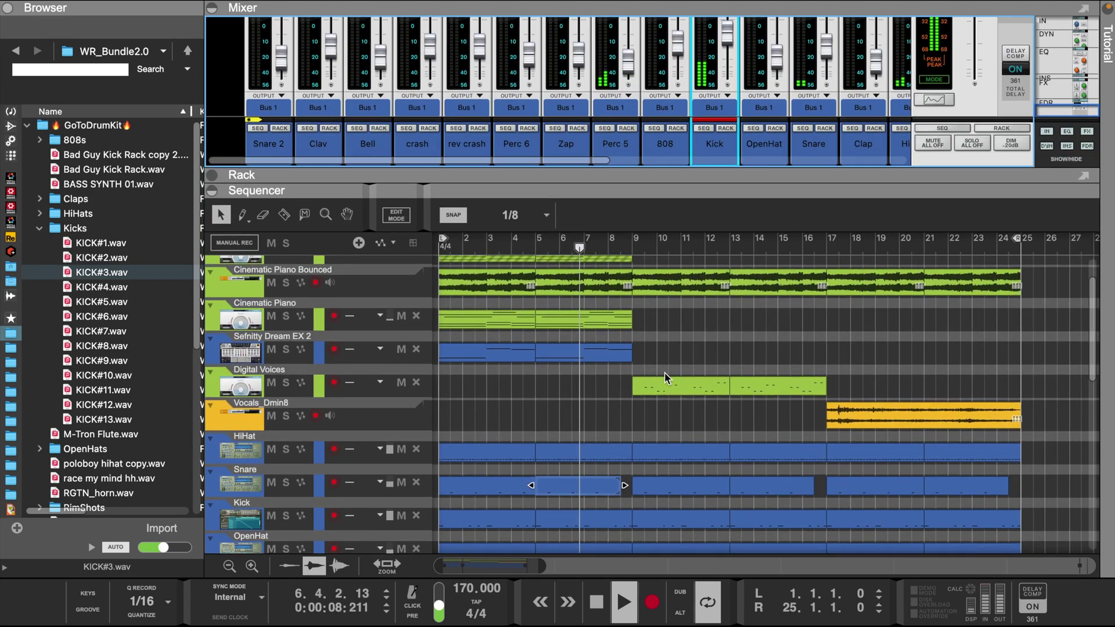
scroll(664, 372, down, 1)
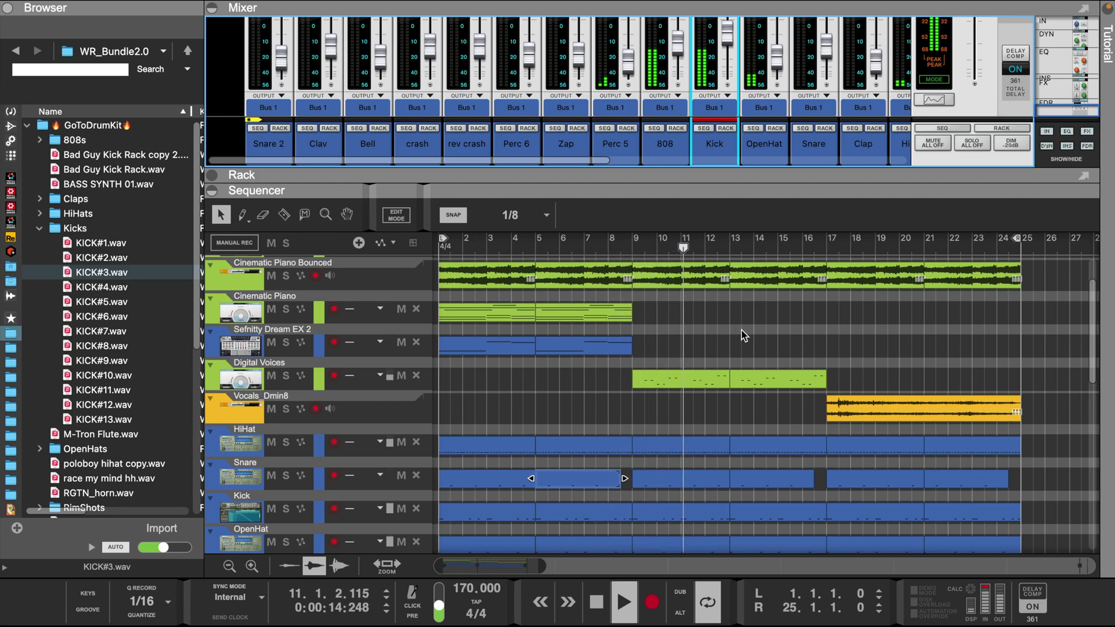
click(601, 316)
key(ctrl+d)
key(ctrl+d)
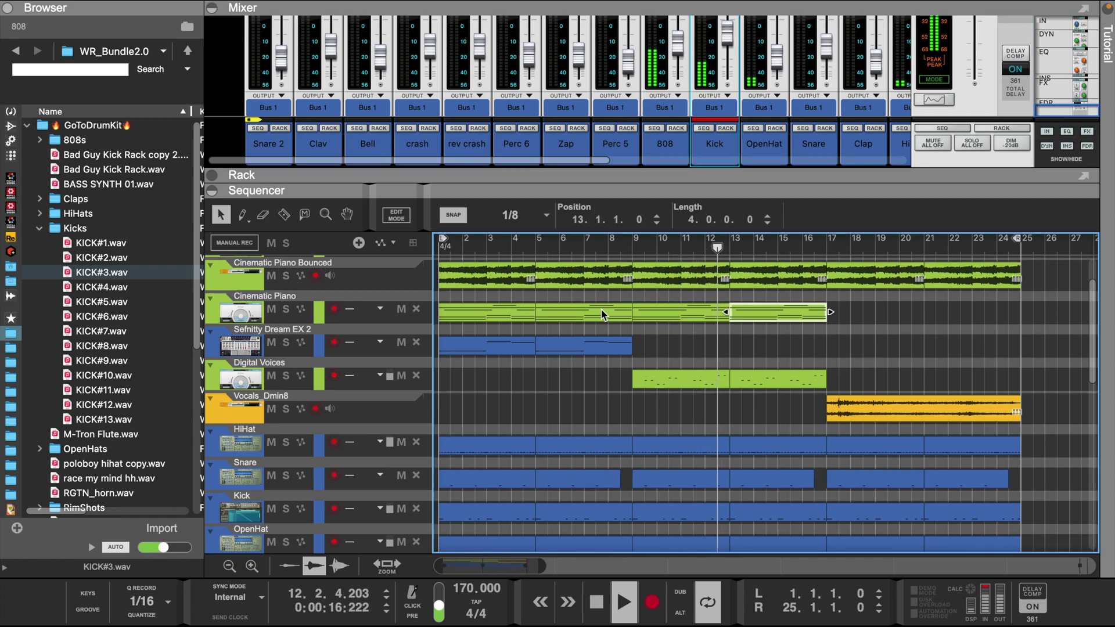
click(704, 343)
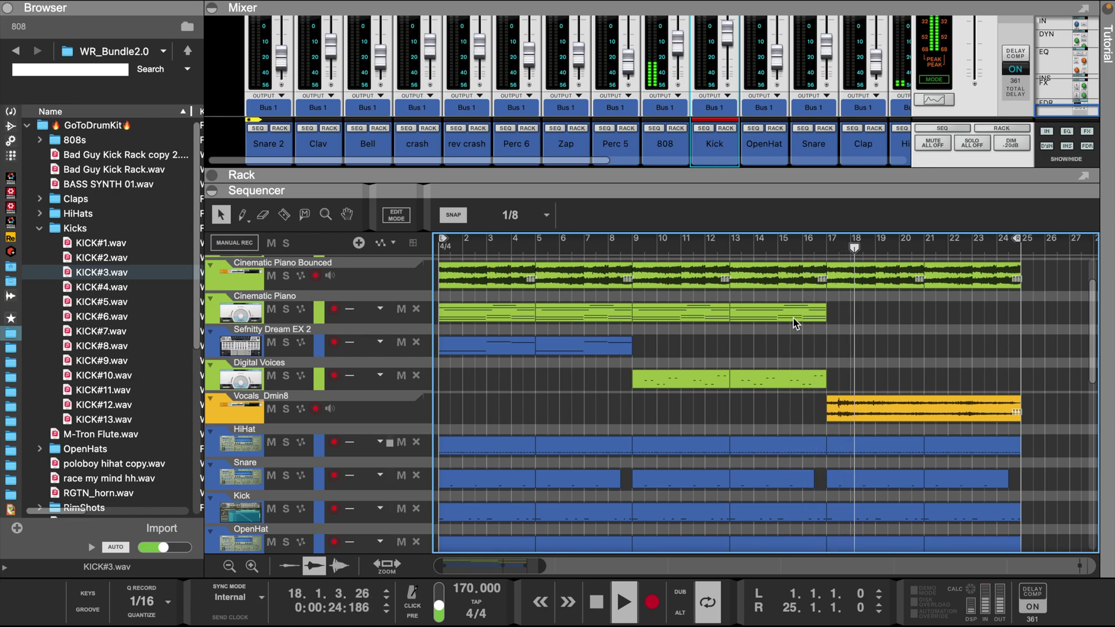
scroll(776, 413, down, 1)
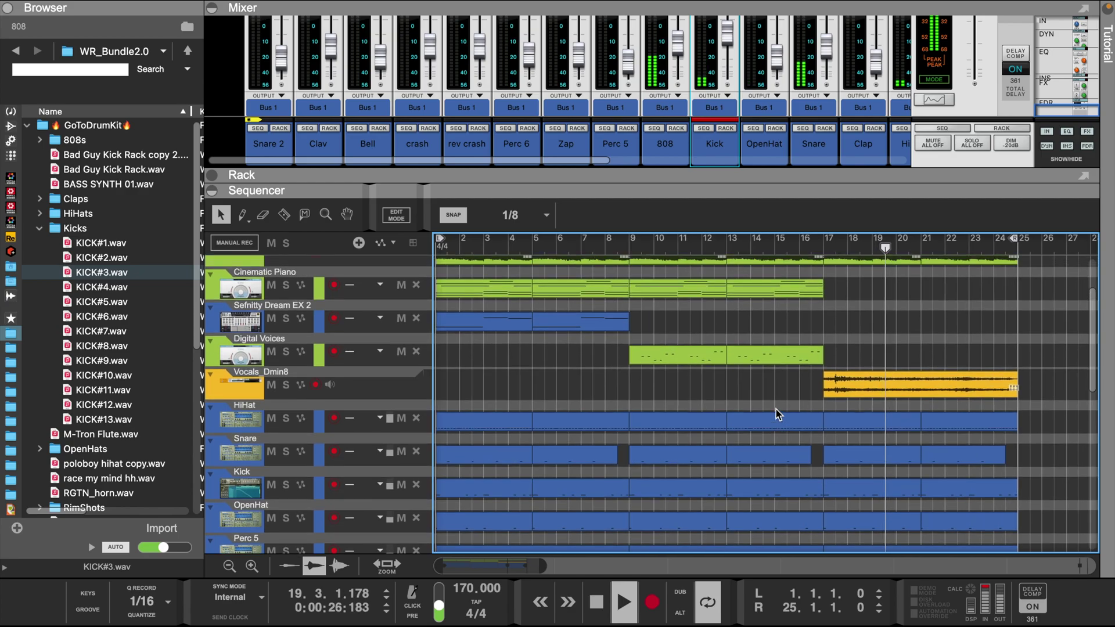
scroll(776, 410, up, 1)
click(777, 322)
key(ctrl+d)
key(ctrl+d)
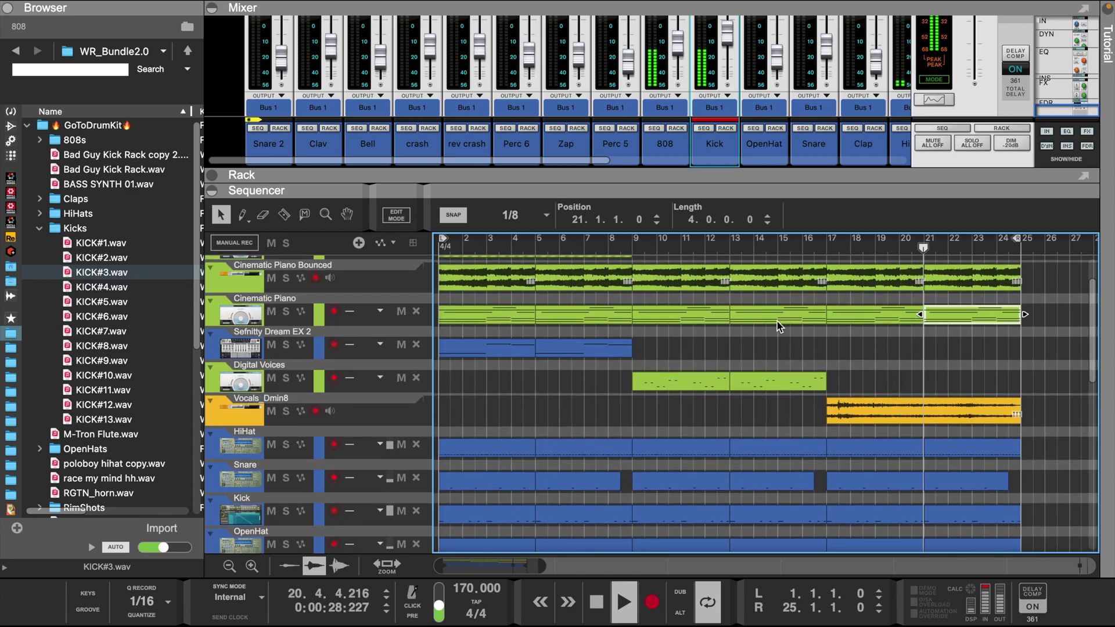
Delete the Cinematic Piano clips at bars 9–13 and 17–21.
click(691, 320)
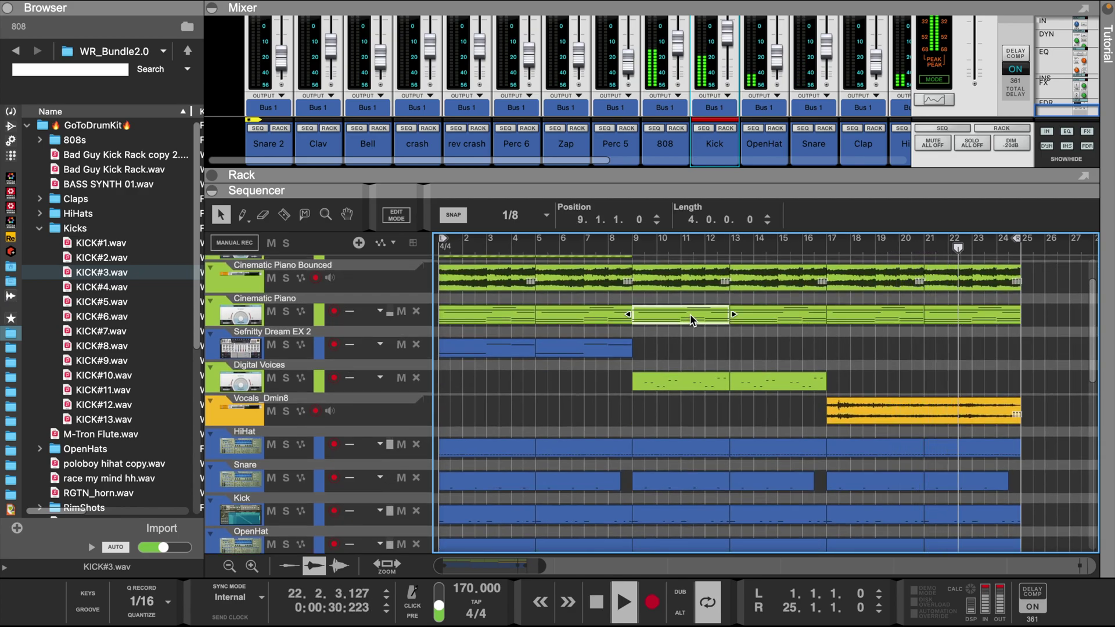
key(Delete)
click(895, 318)
key(Delete)
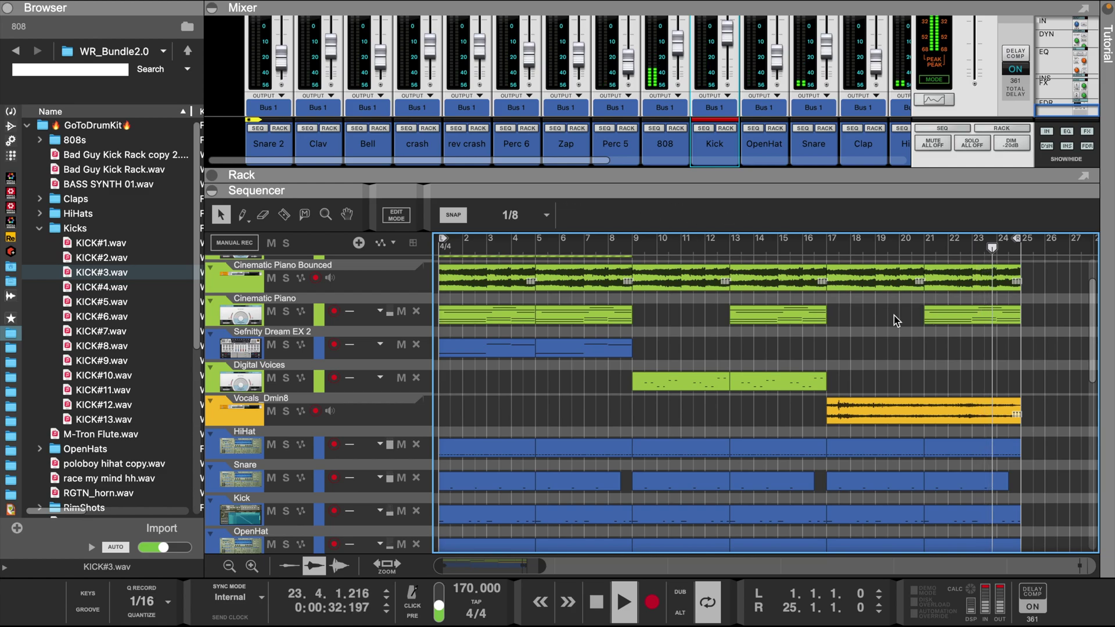
scroll(614, 331, up, 3)
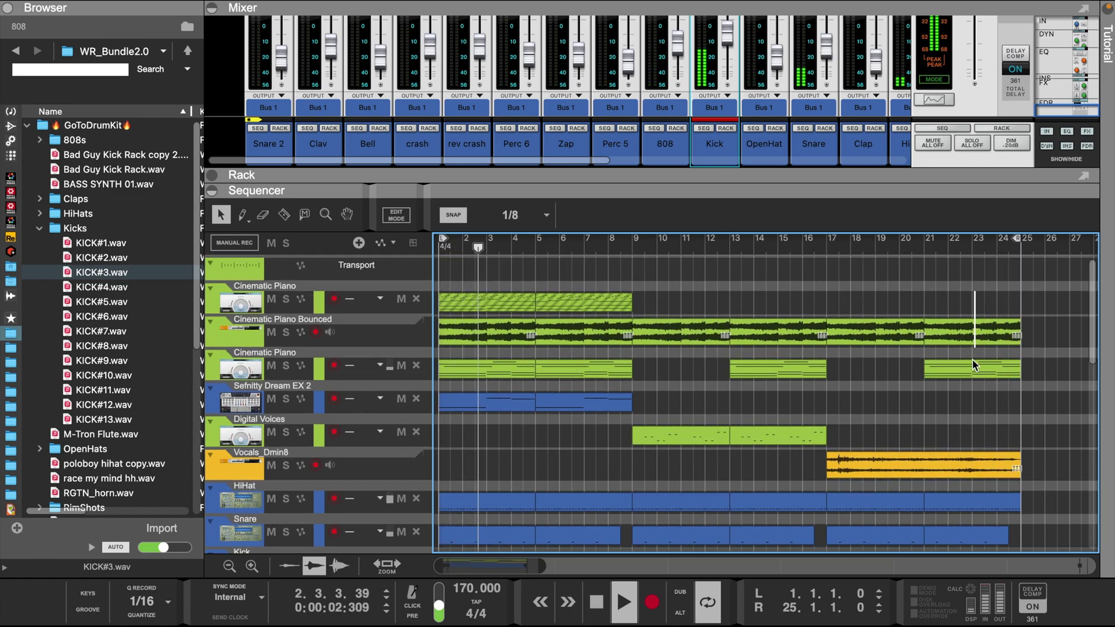
Duplicate both Cinematic Piano clips from bars 21–25 into bars 25–29.
drag(972, 360, 972, 360)
key(ctrl+d)
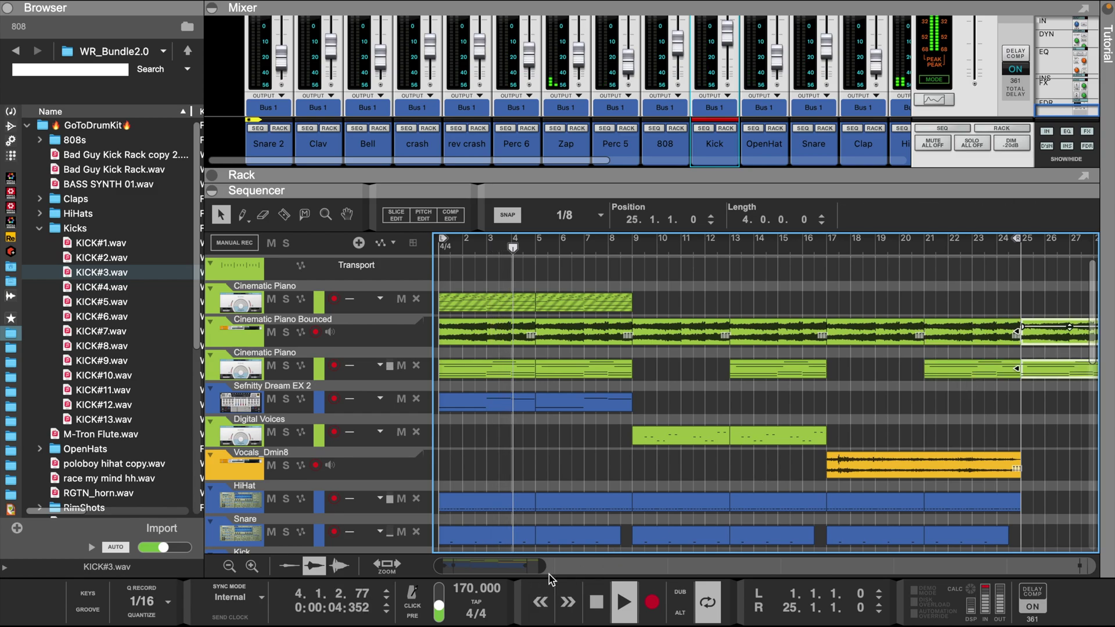
drag(542, 568, 577, 568)
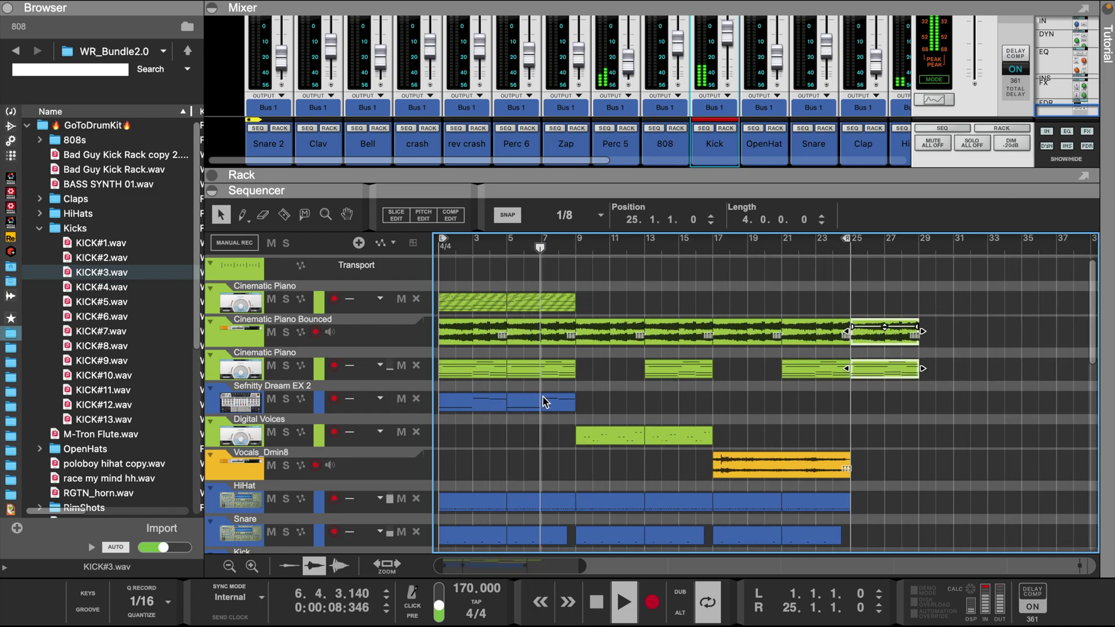
Copy the Sefnity Dream EX 2 clip to bar 25 and move the loop end to bar 29.
drag(545, 400, 887, 392)
drag(846, 241, 915, 238)
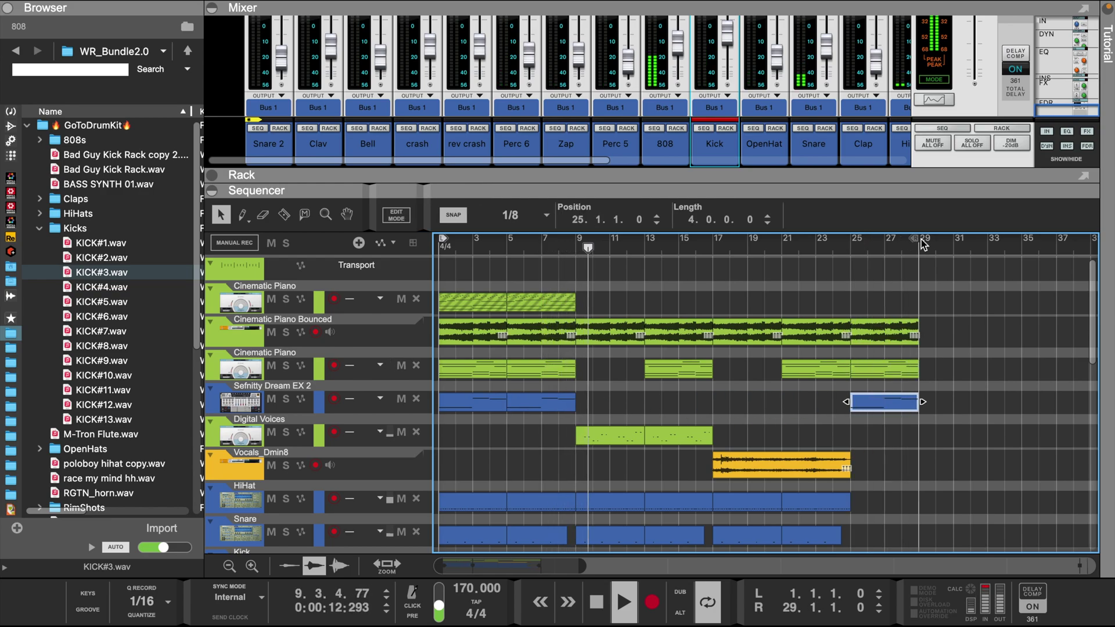
scroll(781, 393, down, 5)
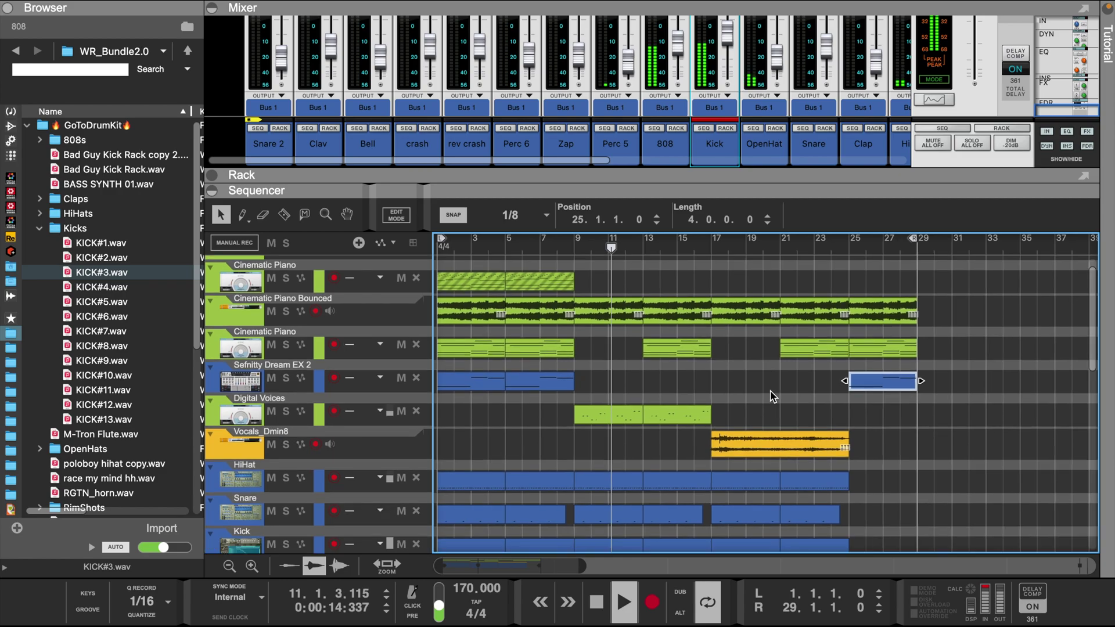
scroll(773, 397, down, 8)
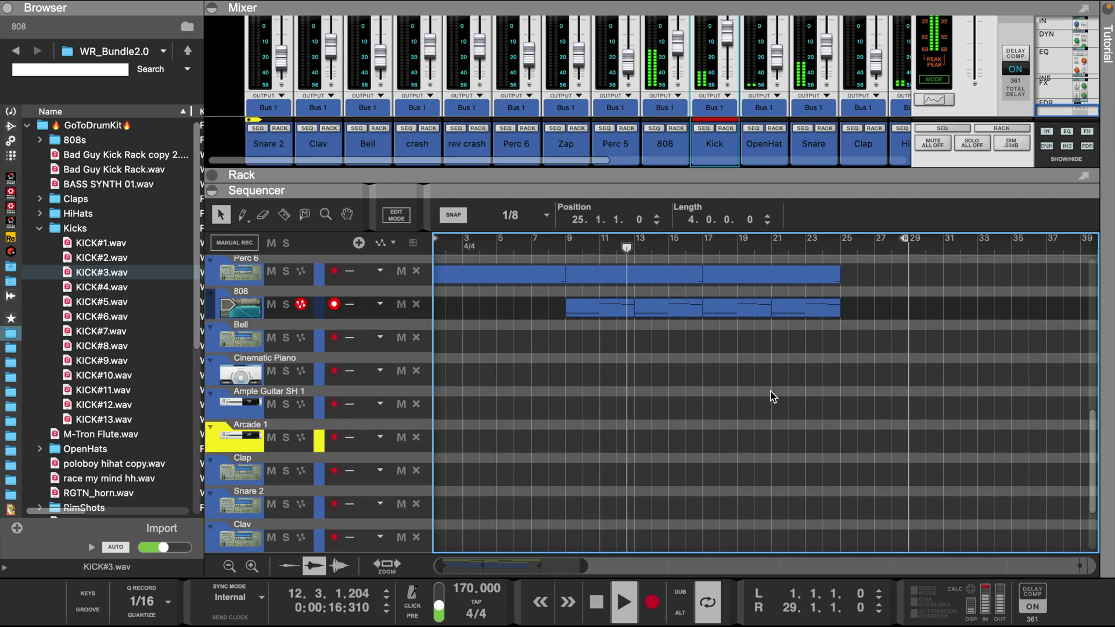
scroll(773, 396, up, 6)
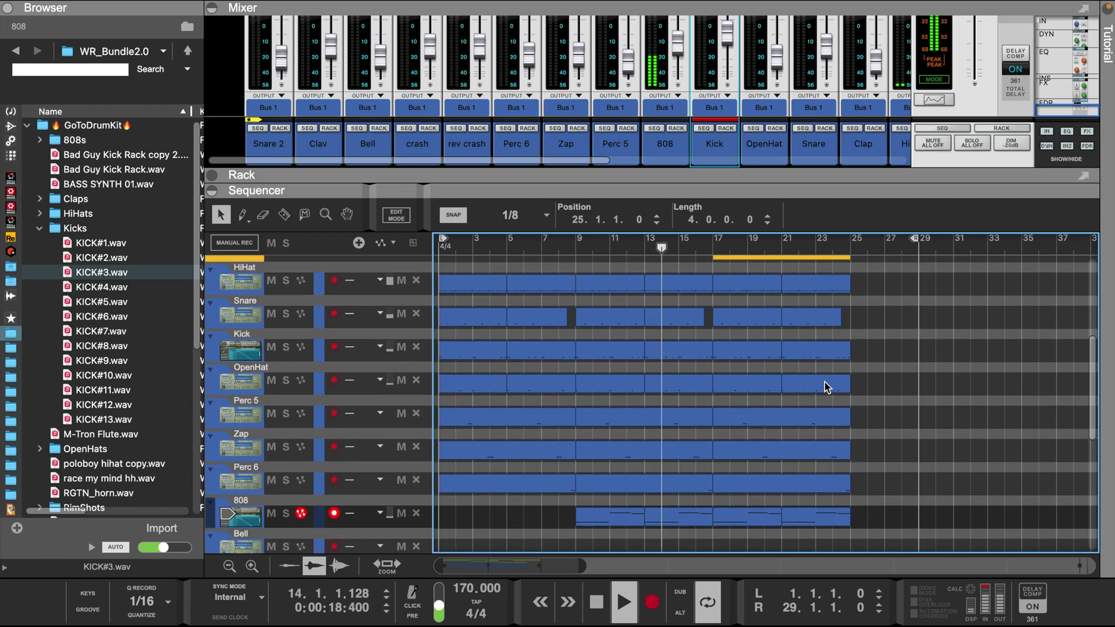
Duplicate the OpenHat clip to bar 25 and trim it to half a bar.
click(825, 382)
key(ctrl+d)
drag(924, 382, 853, 382)
scroll(866, 393, up, 5)
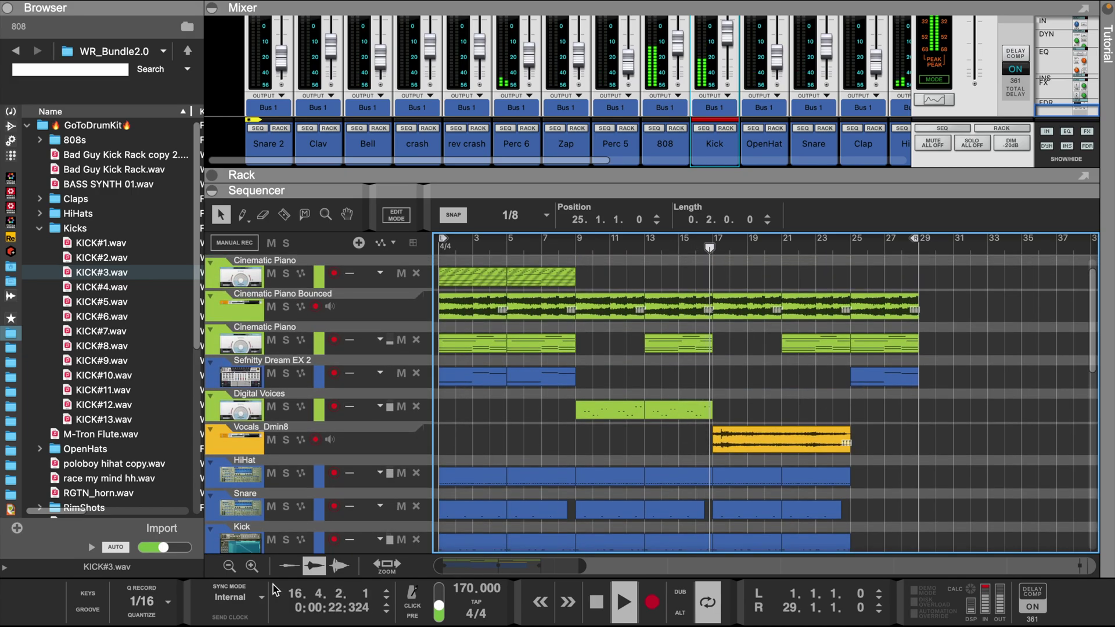
Shrink the track heights and move the loop start to bar 25.
click(229, 566)
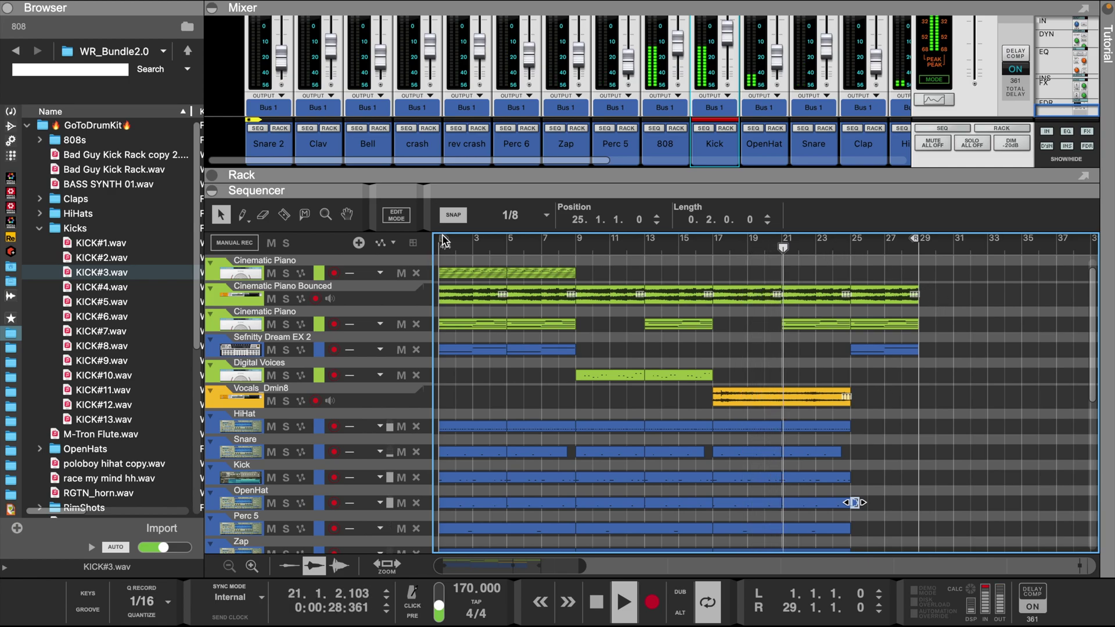
mouse_move(443, 238)
mouse_down()
mouse_move(869, 311)
mouse_move(855, 313)
mouse_up()
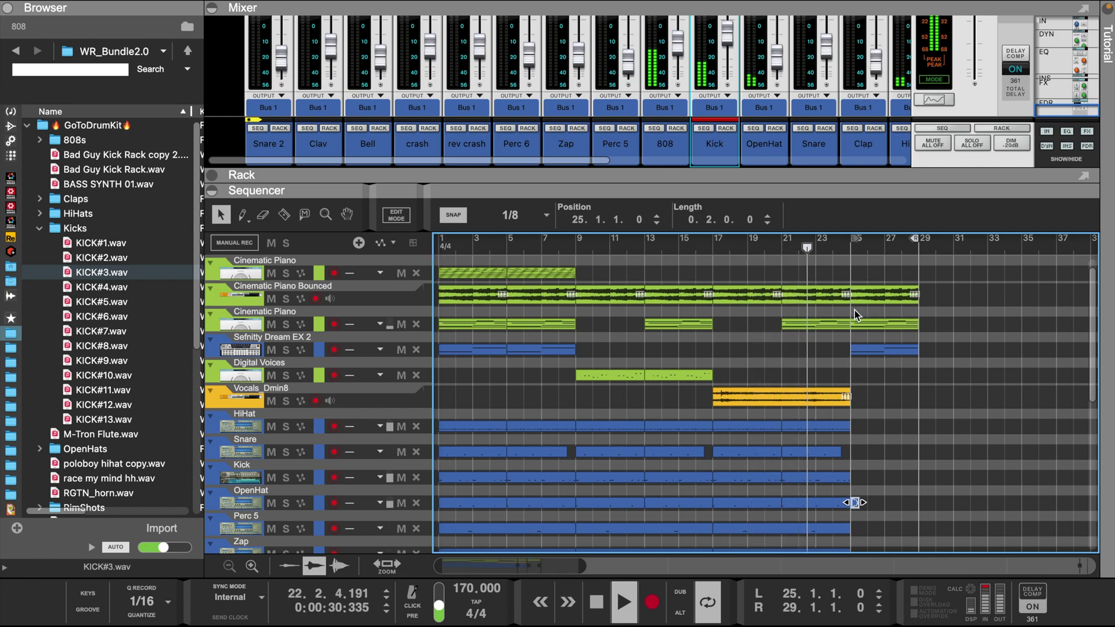
scroll(766, 386, down, 1)
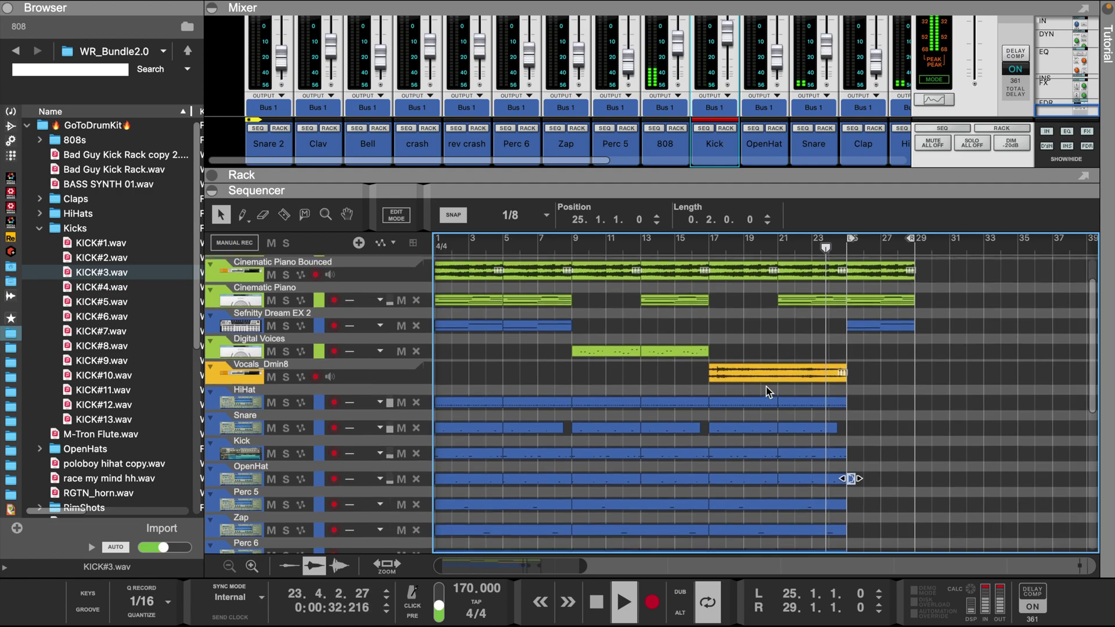
scroll(765, 386, down, 1)
scroll(766, 387, up, 3)
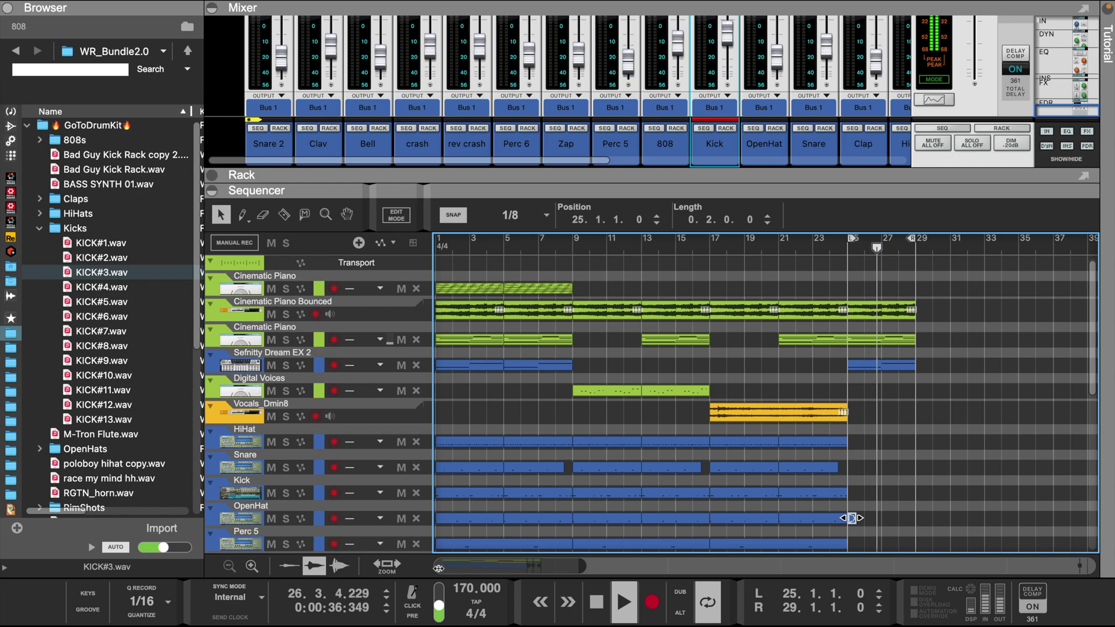
Make the track lanes taller and widen the timeline view to start at bar 1.
drag(438, 569, 501, 568)
scroll(740, 352, up, 1)
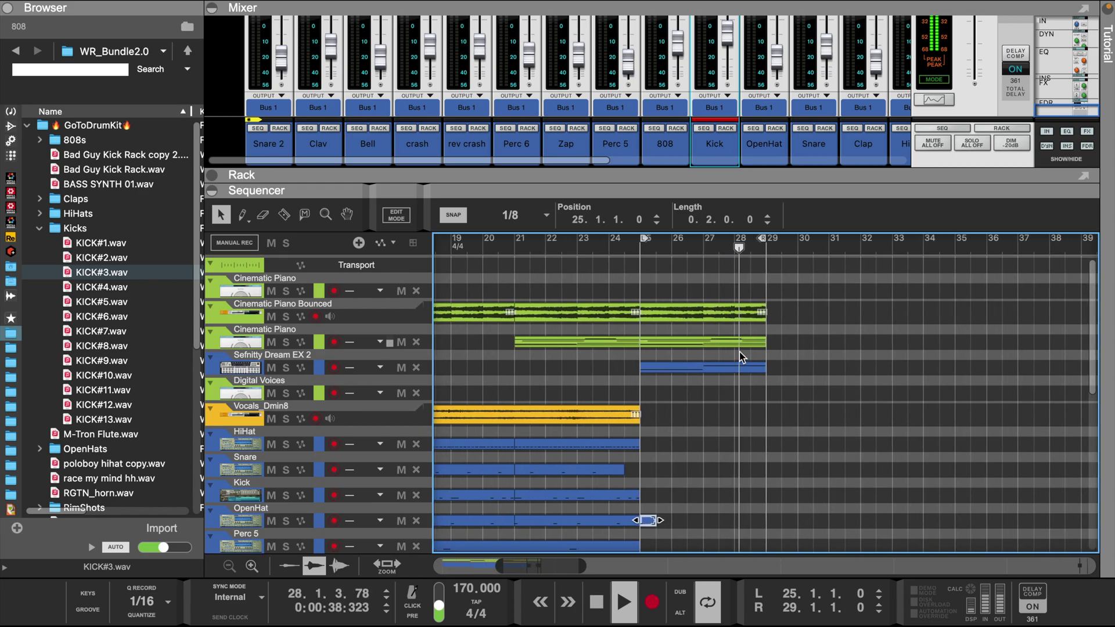
click(257, 567)
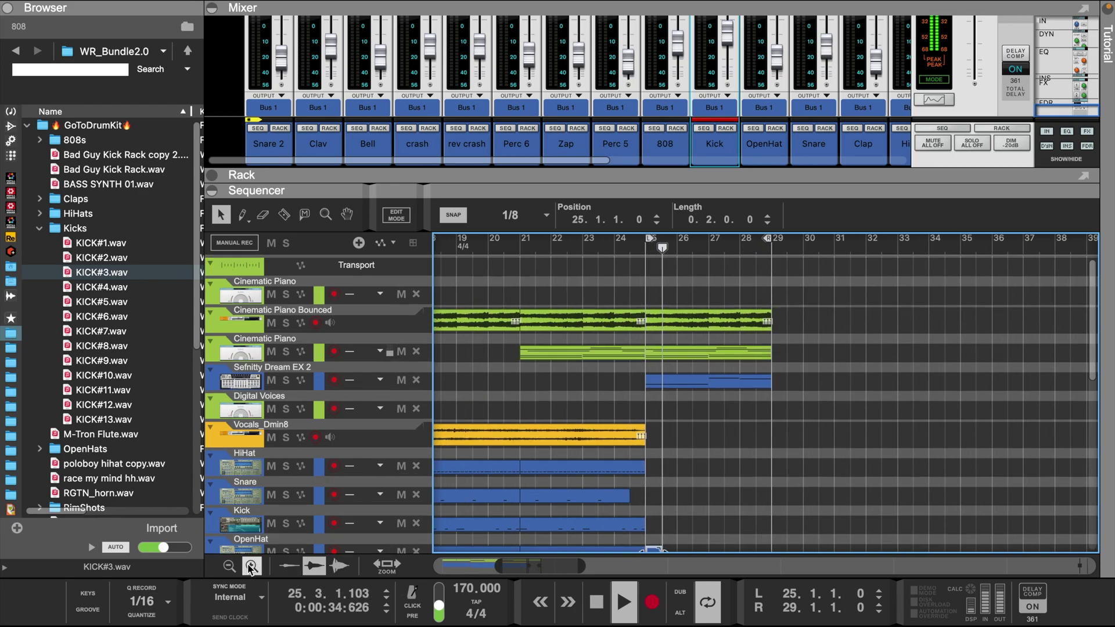
click(258, 567)
click(257, 567)
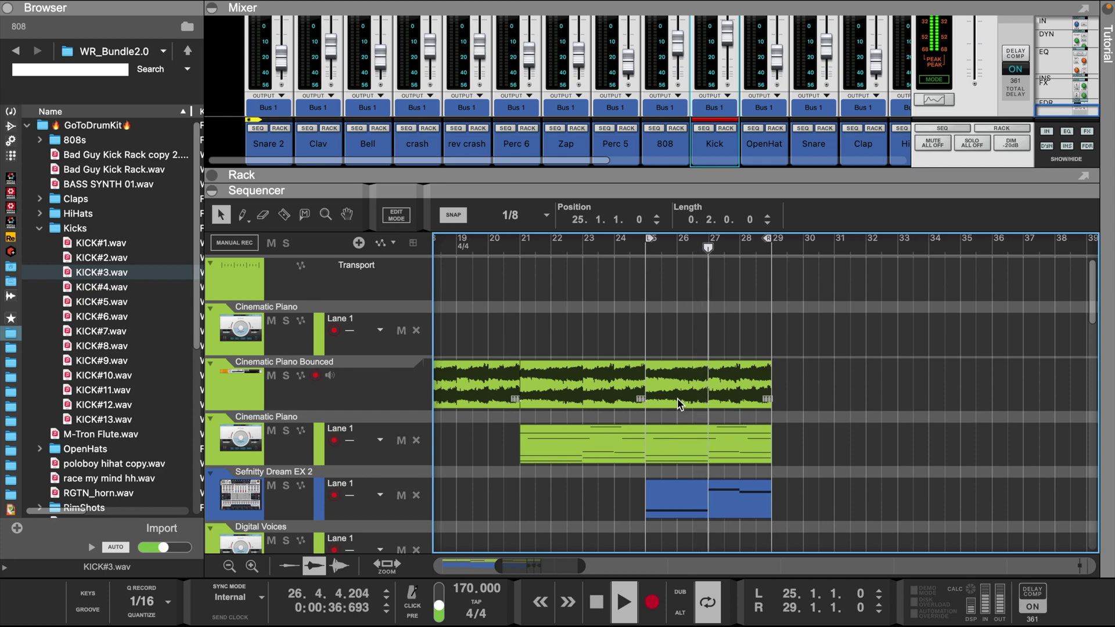
drag(498, 566, 365, 566)
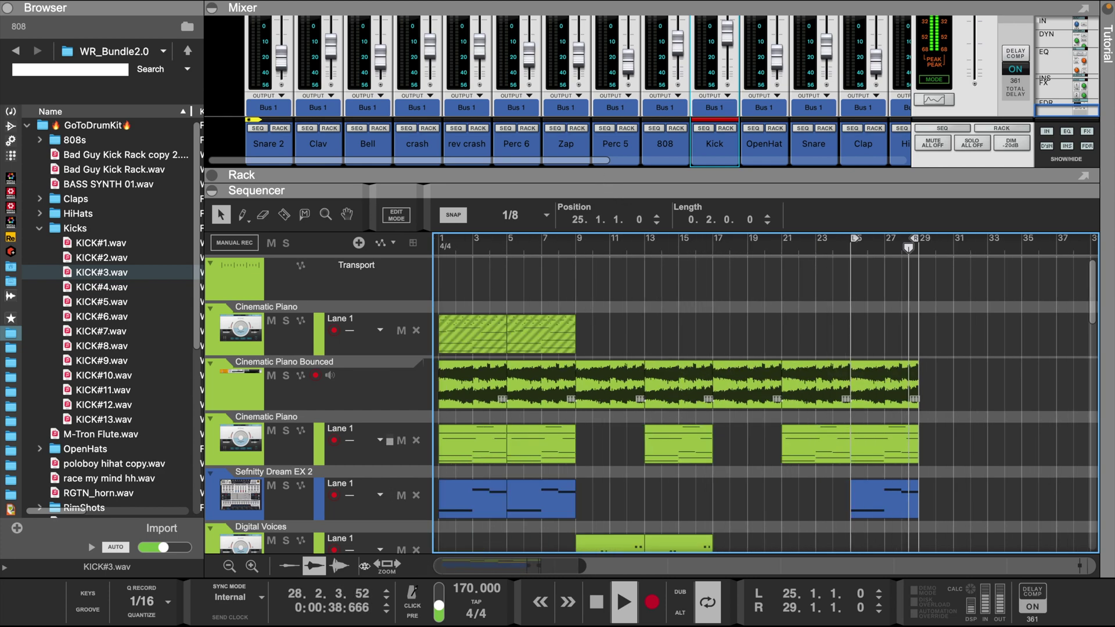